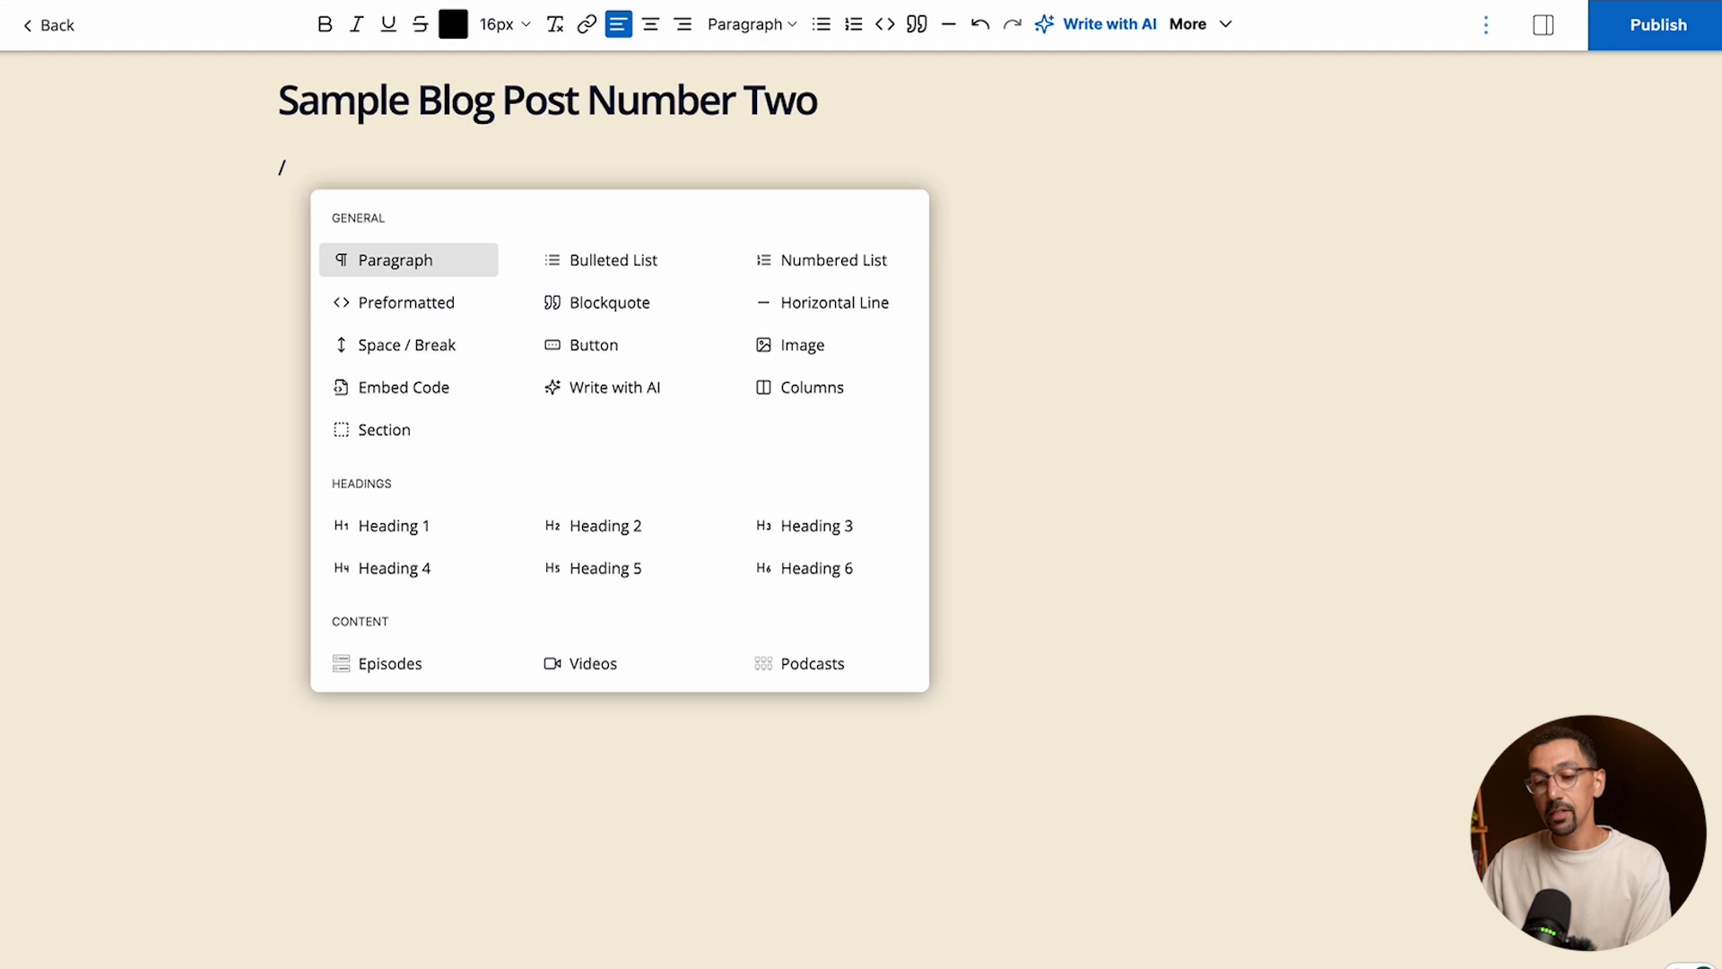
- Insert an image block below the post title using the library photo of the woman with headphones at a microphone
left_click(803, 345)
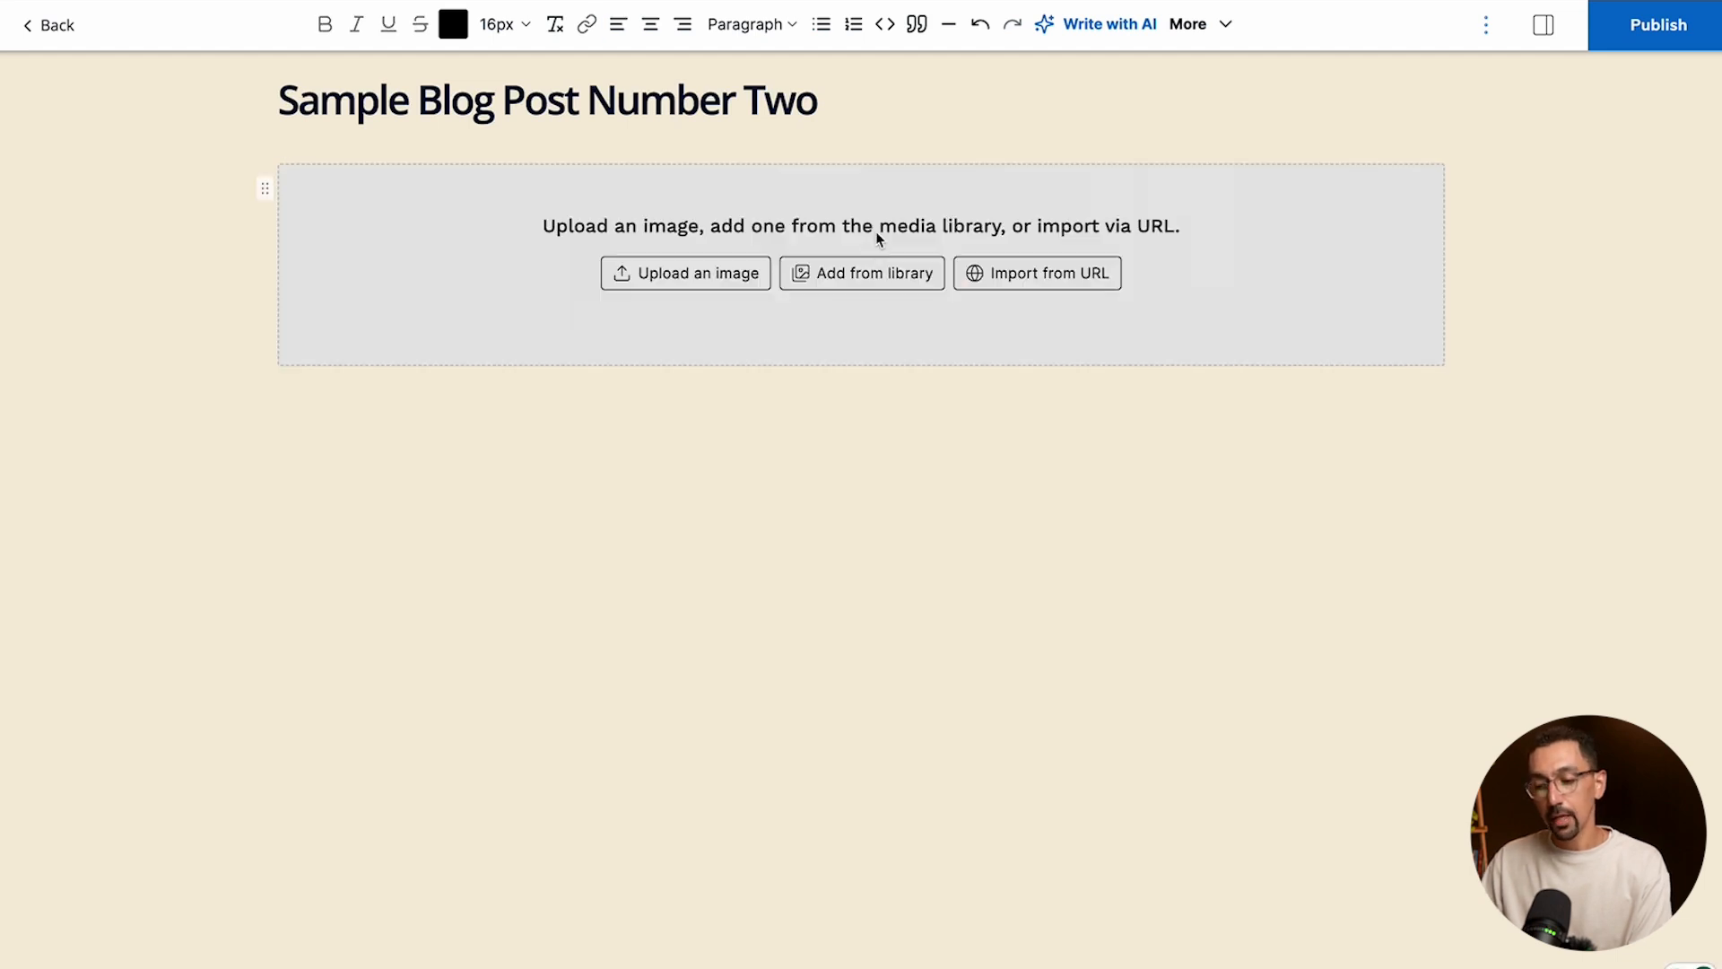
left_click(865, 271)
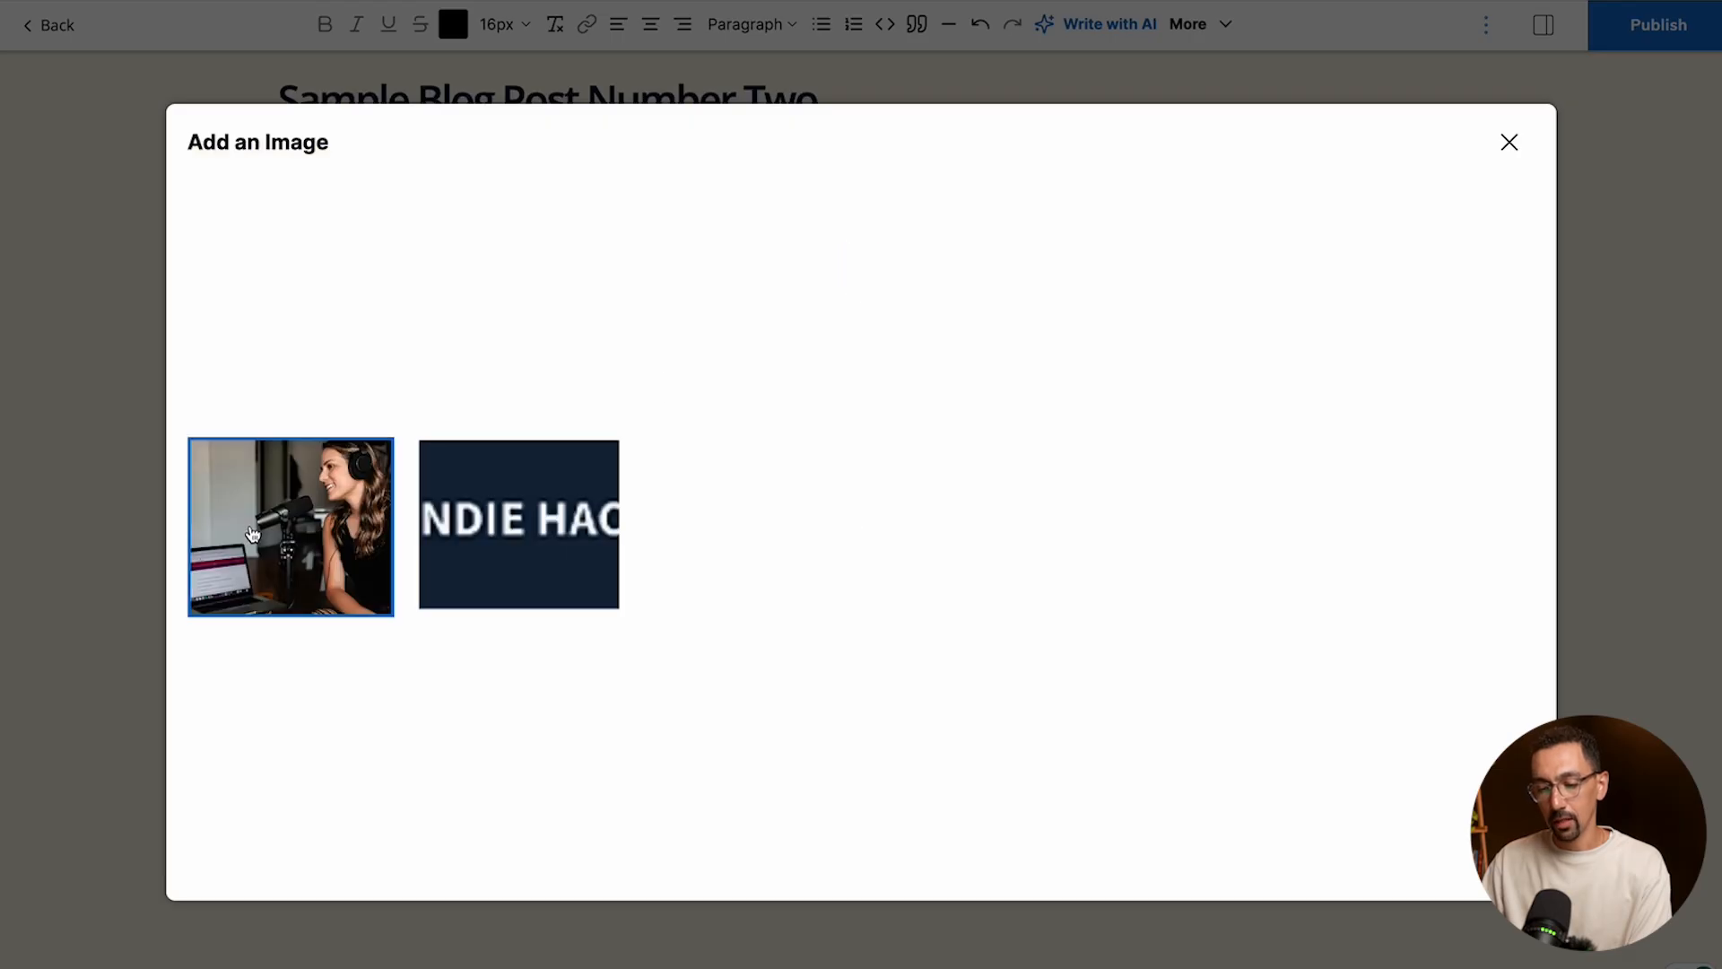
left_click(296, 543)
scroll(1107, 448, "down", 1)
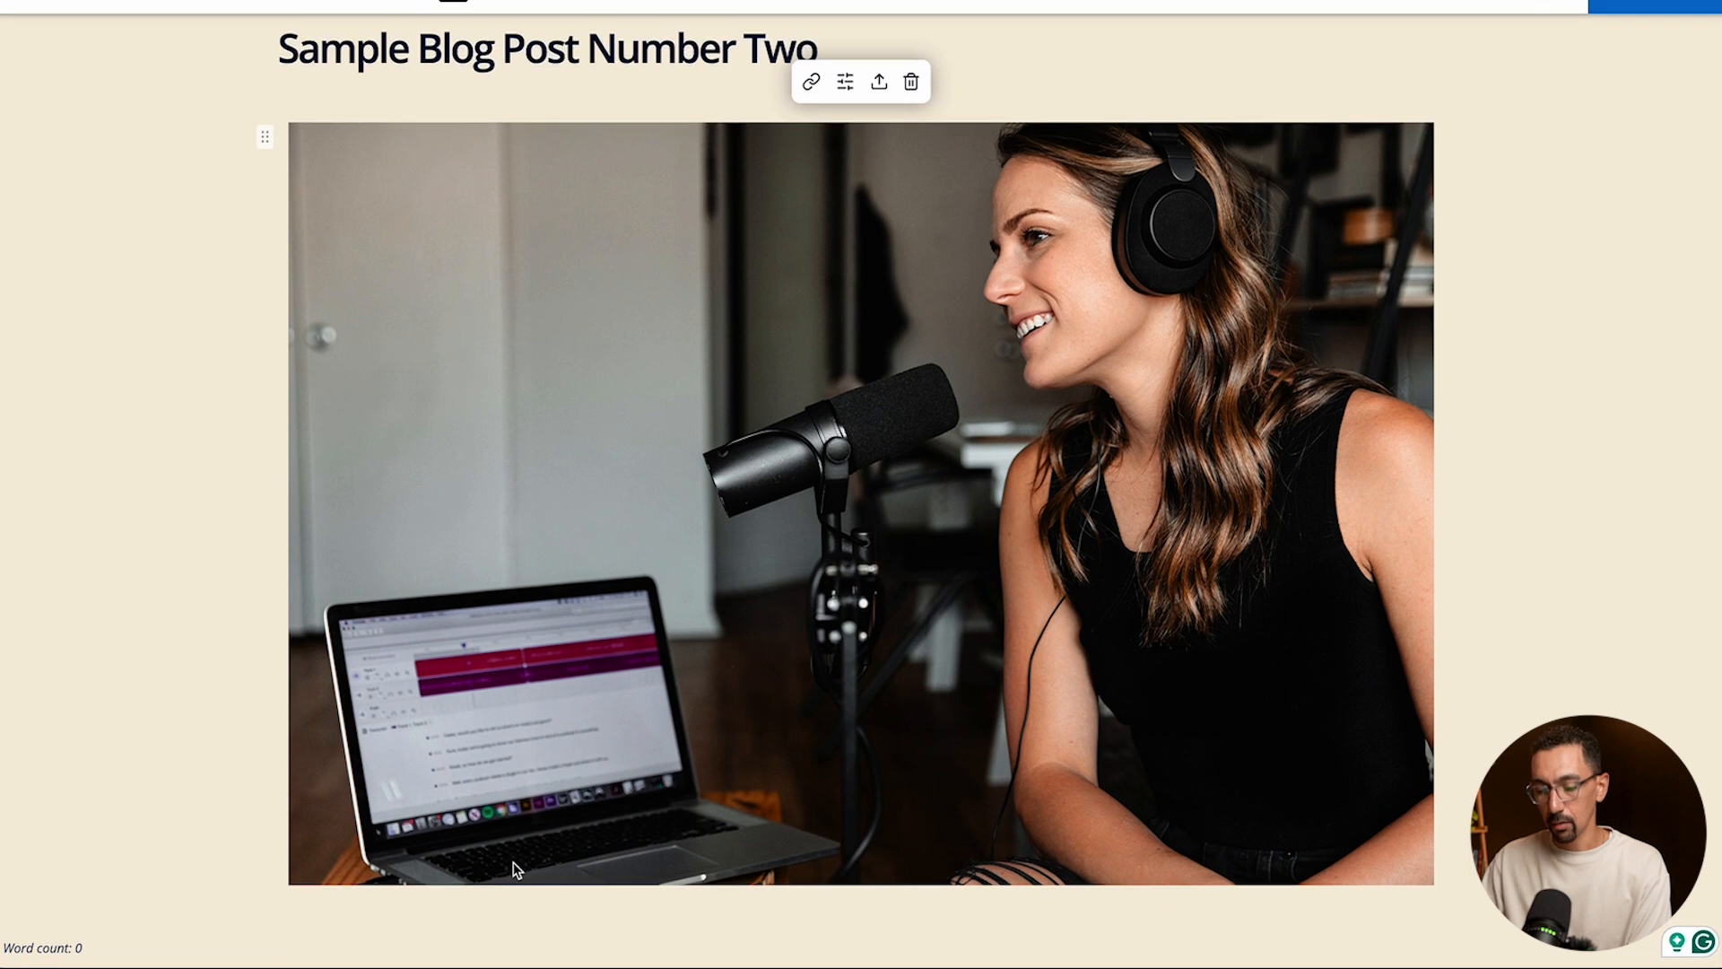
- Add the one-line Lorem ipsum text below the image and format it as Heading 5
left_click(341, 931)
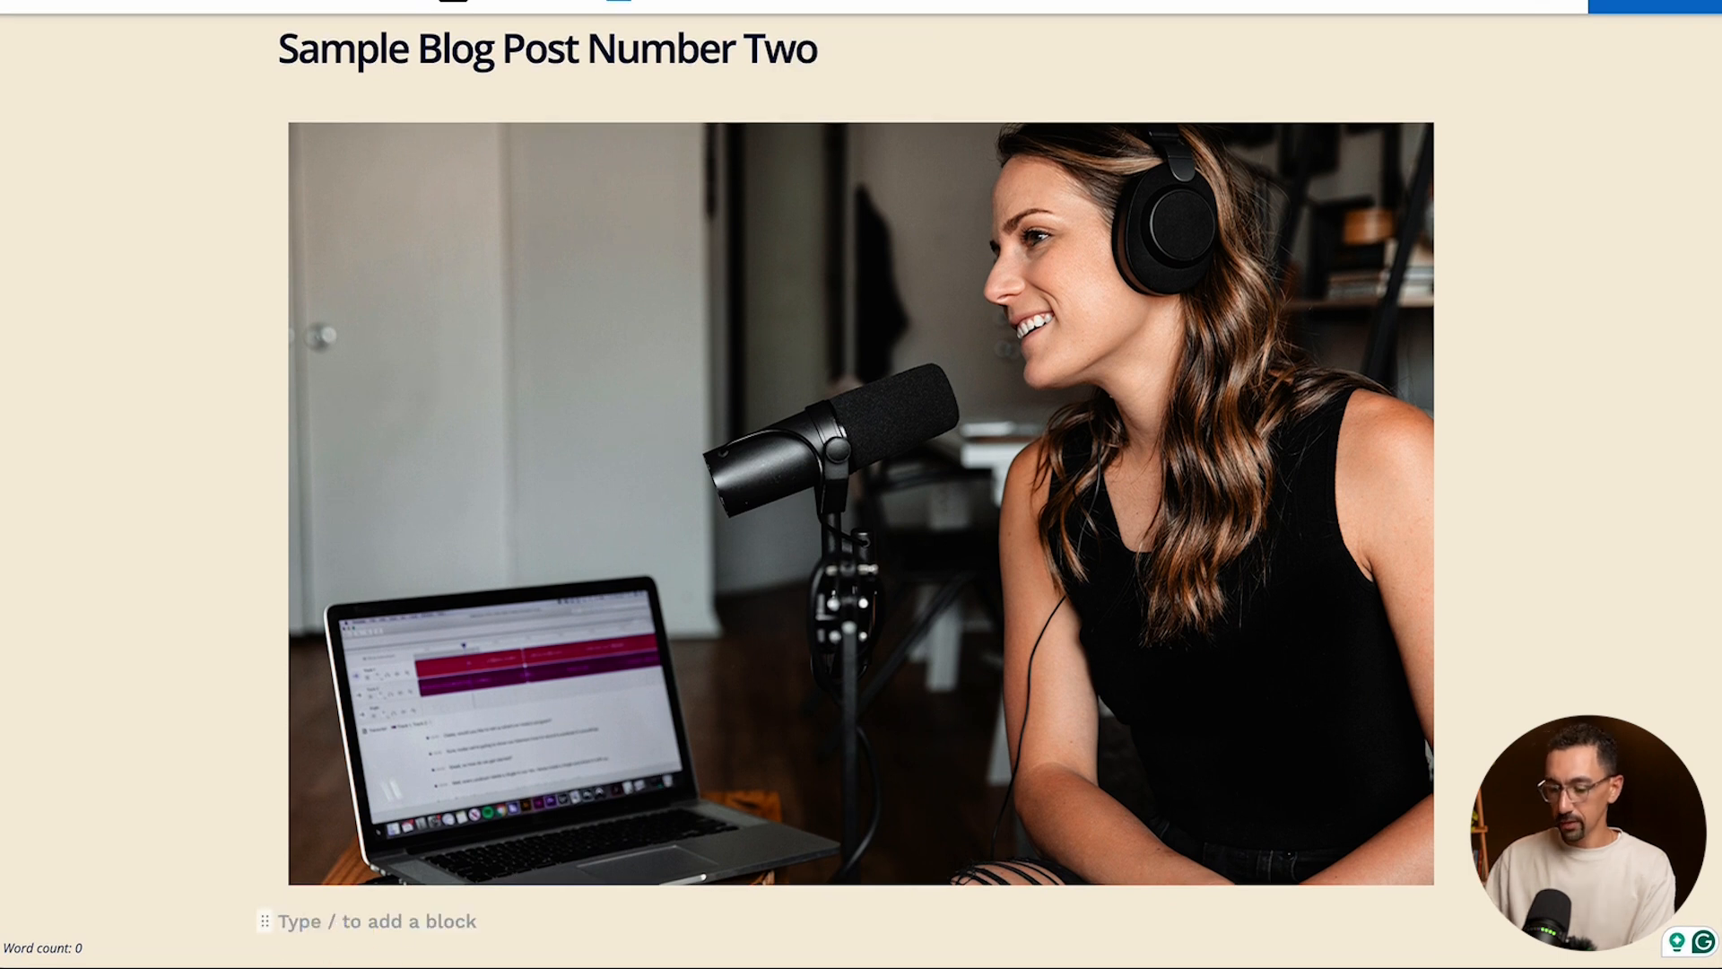
key("Return")
scroll(861, 503, "down", 5)
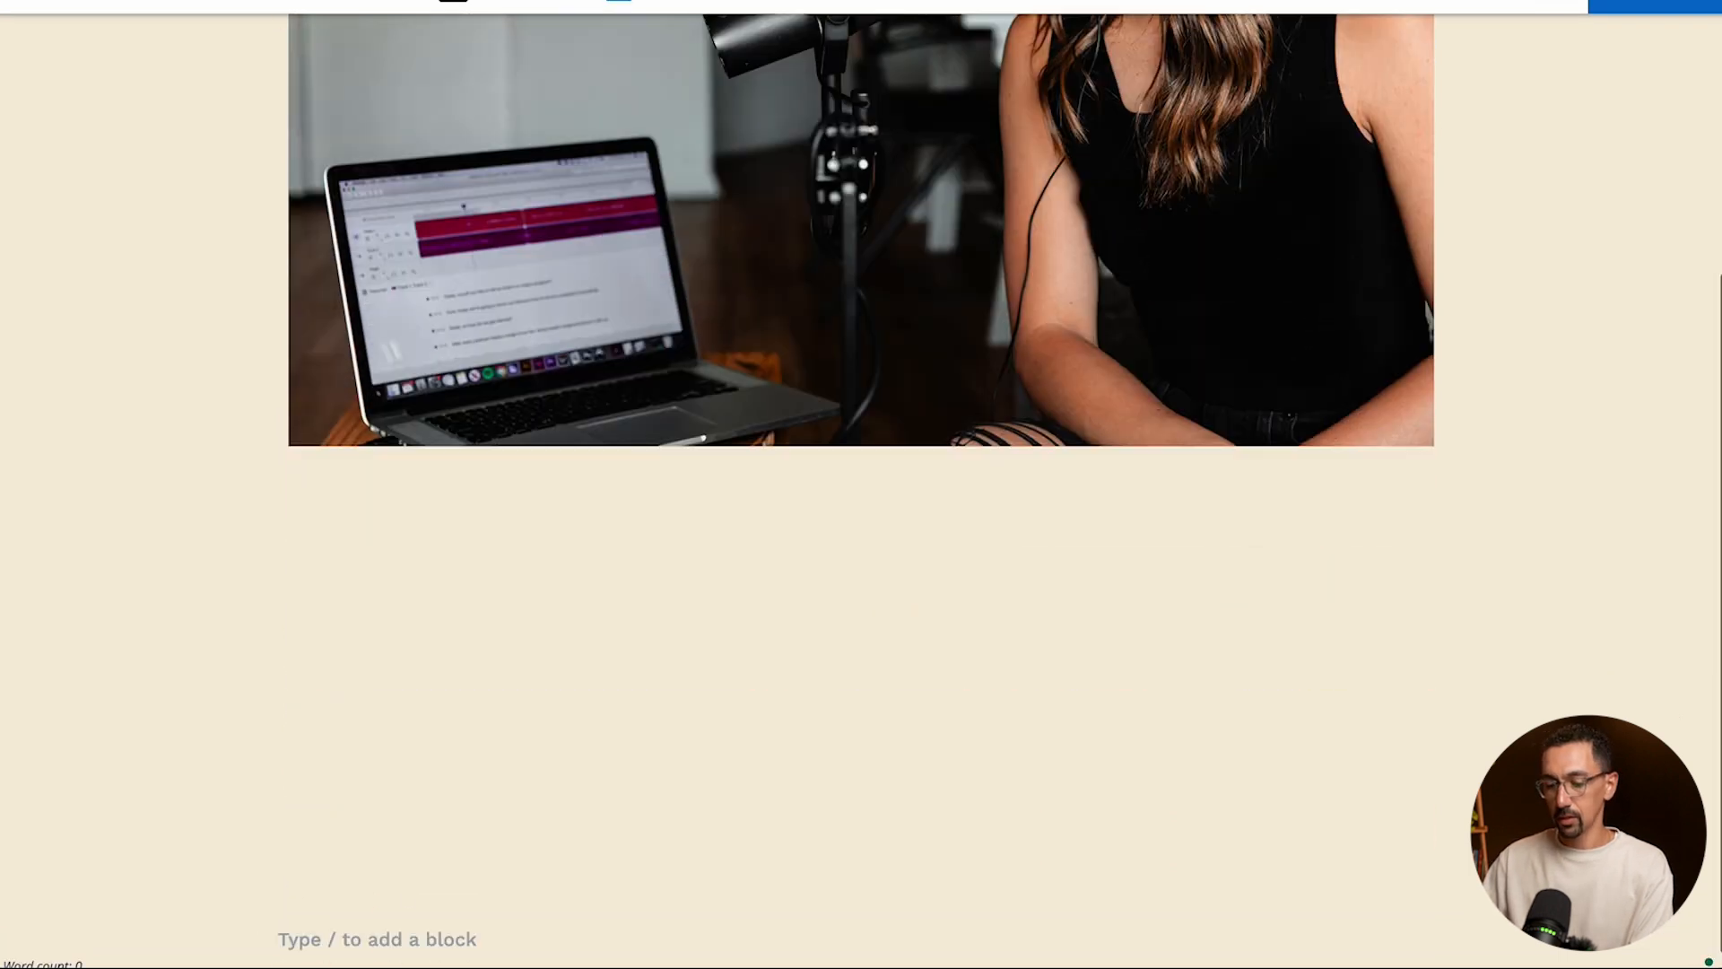
left_click(315, 476)
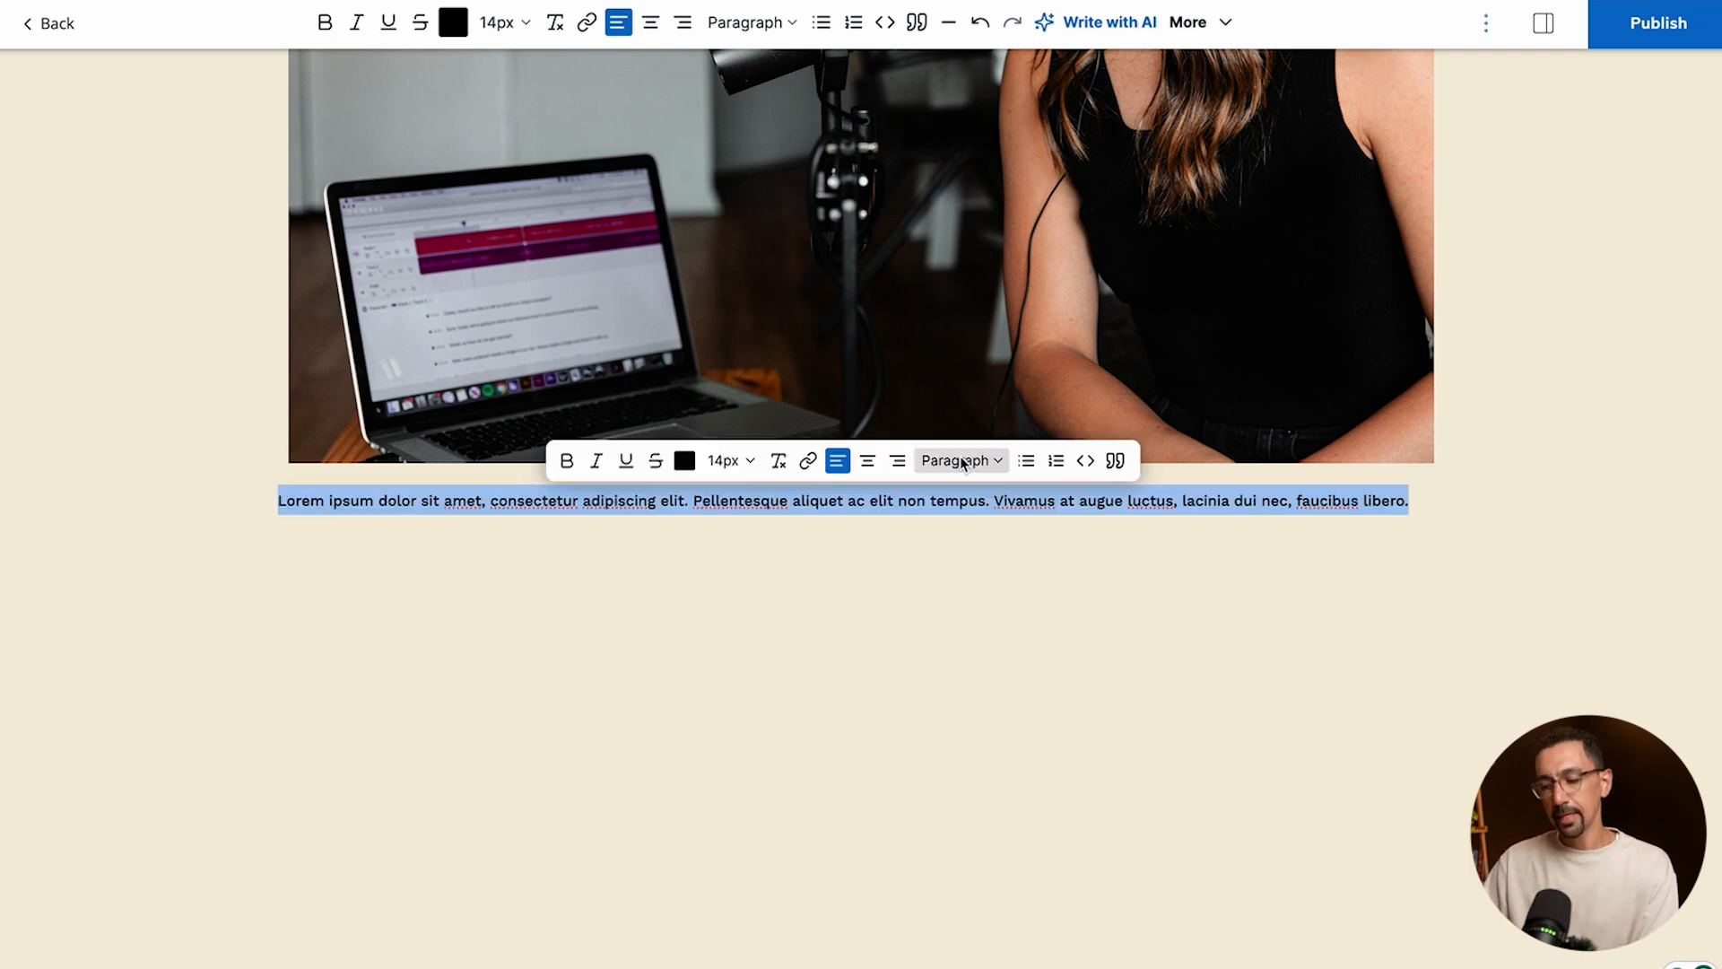
left_click(960, 461)
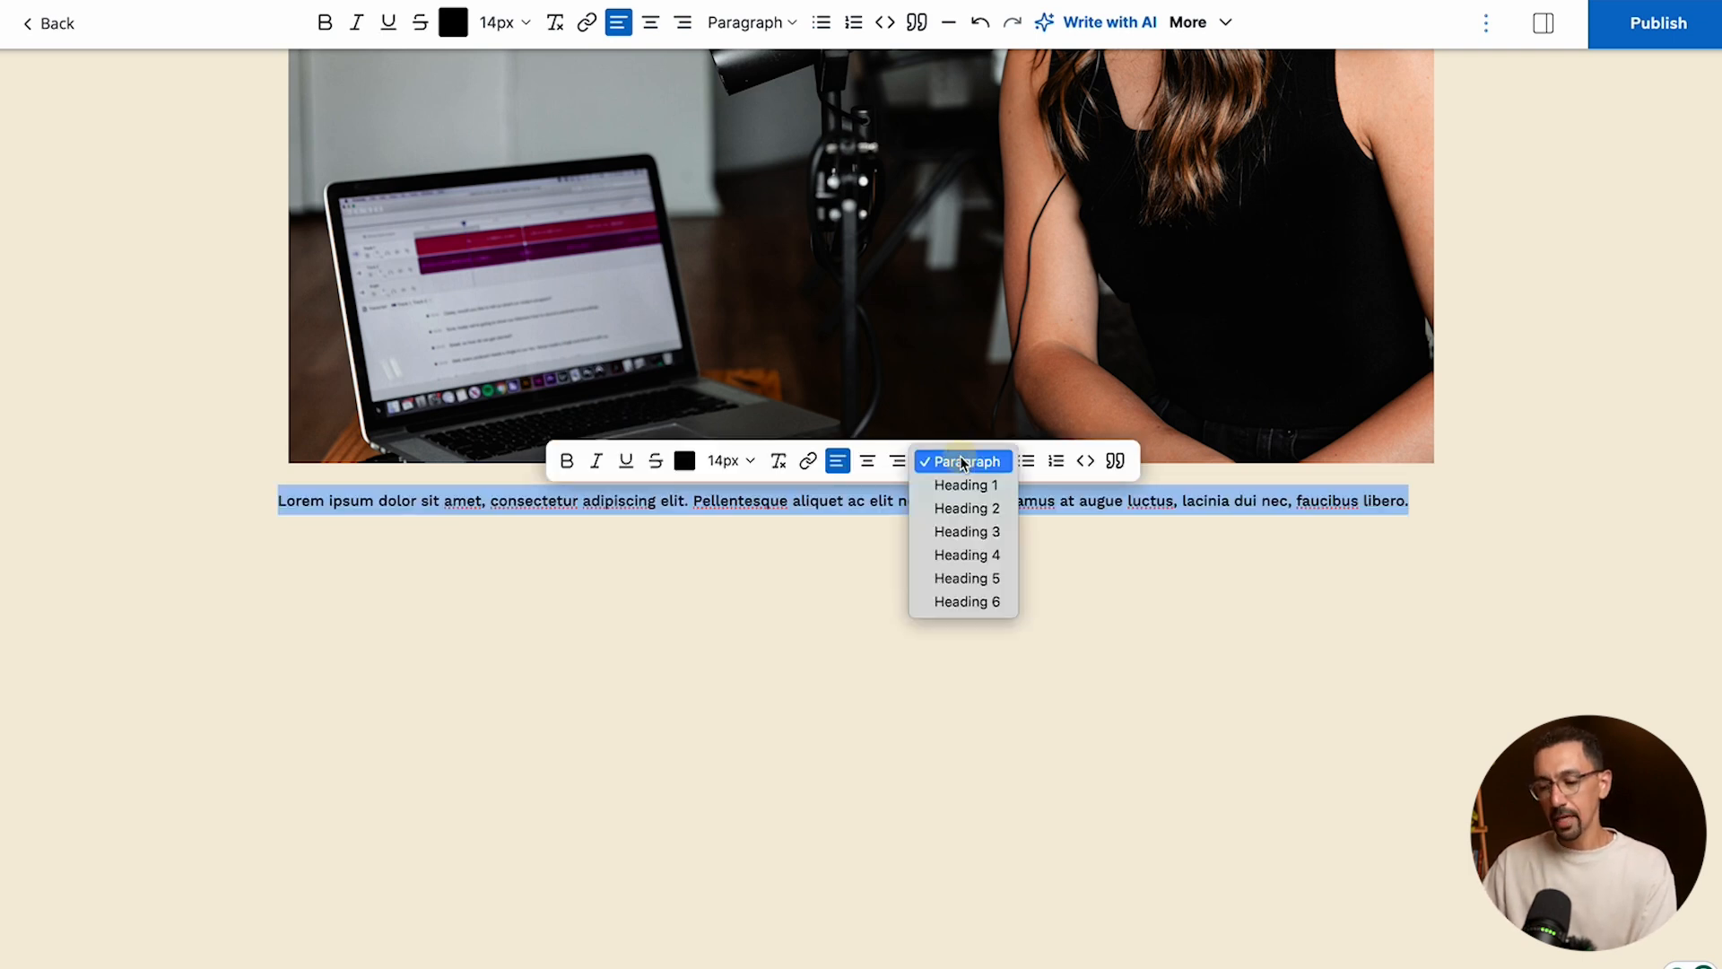
left_click(974, 579)
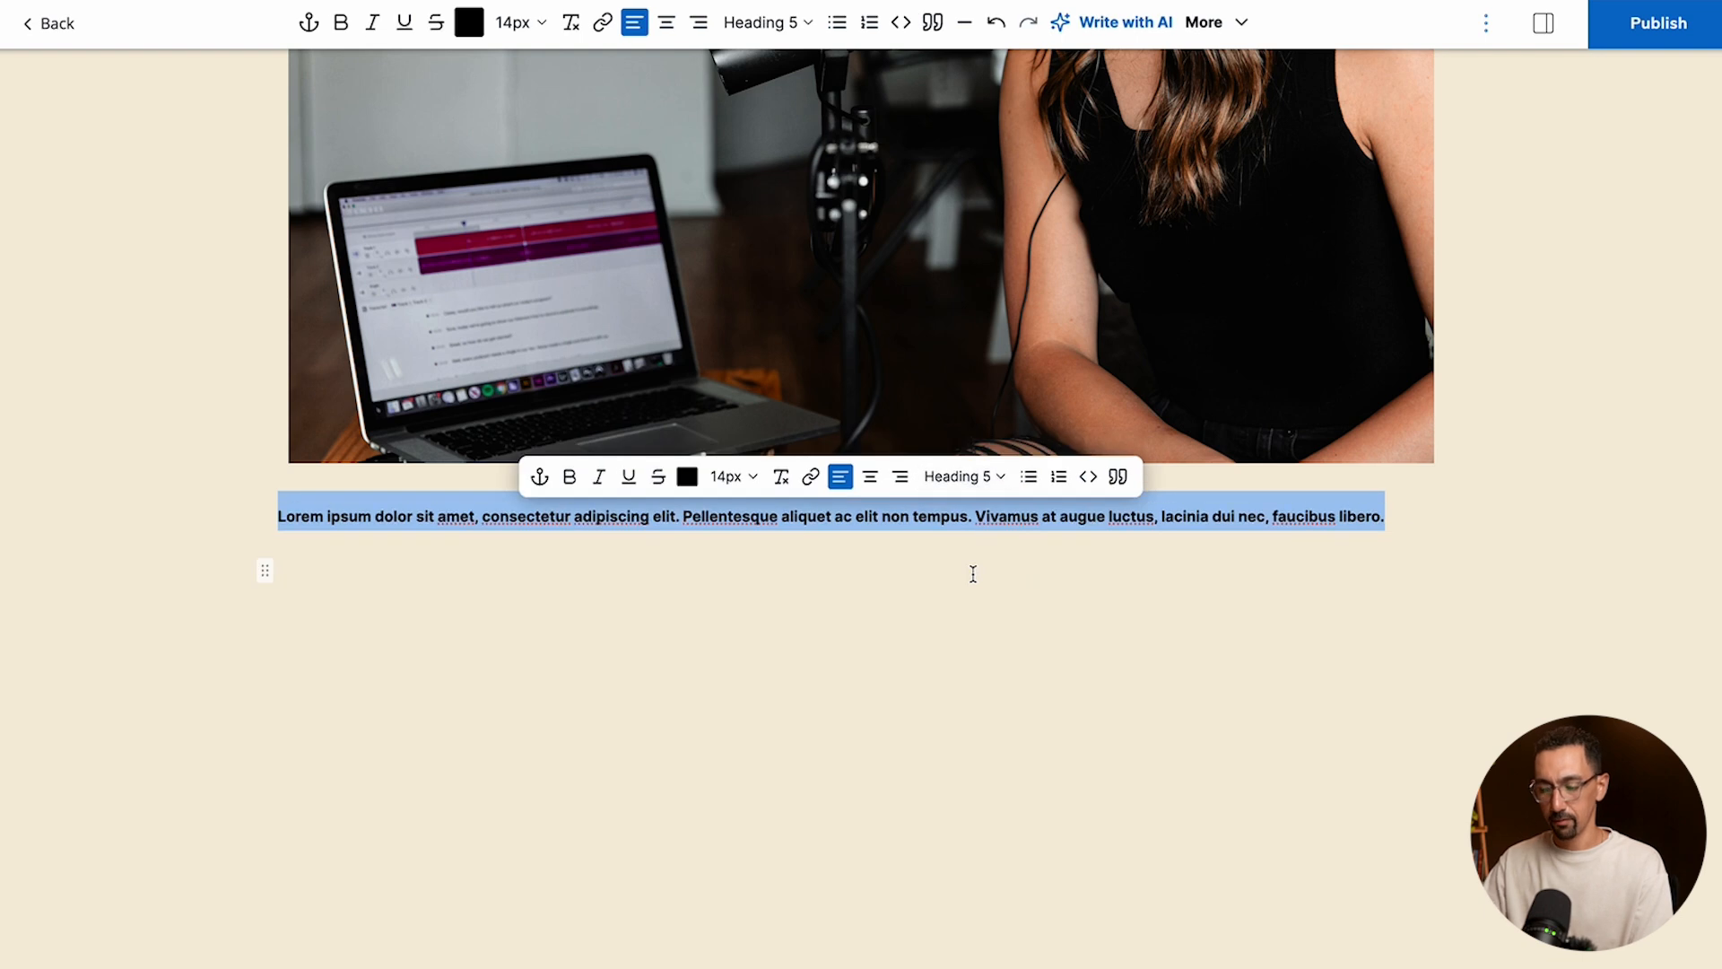
- Add a blockquote beneath the Heading 5 text and paste the Lorem ipsum text into it
key("Down")
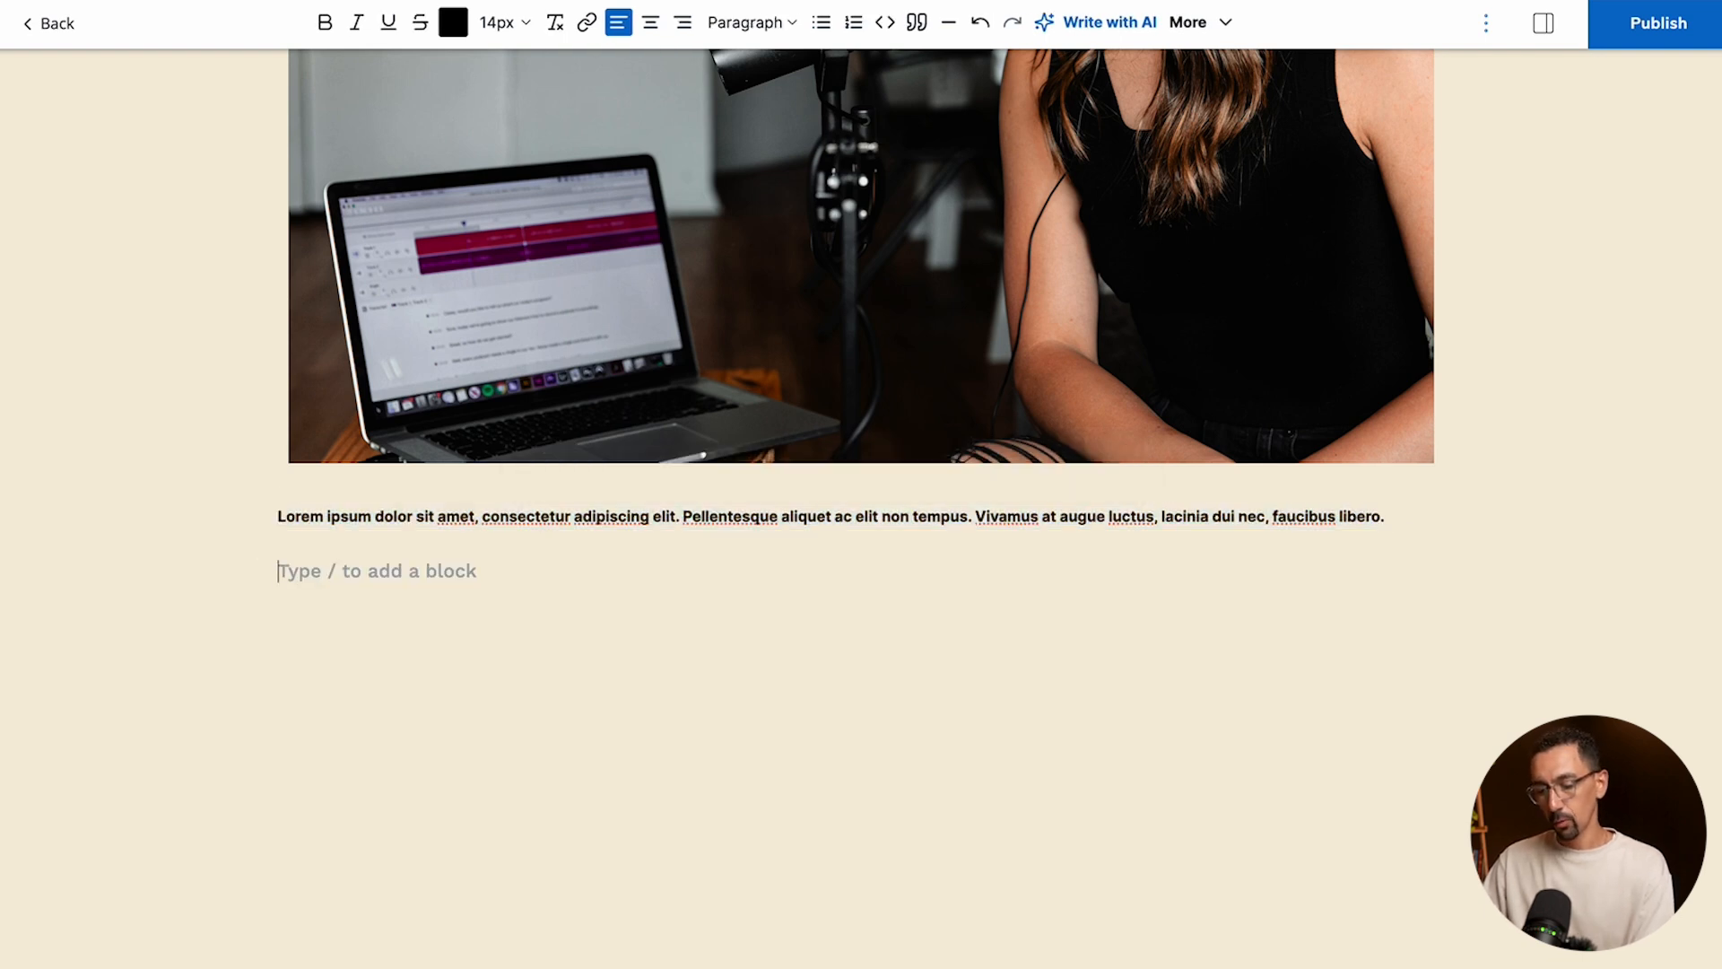
type(">")
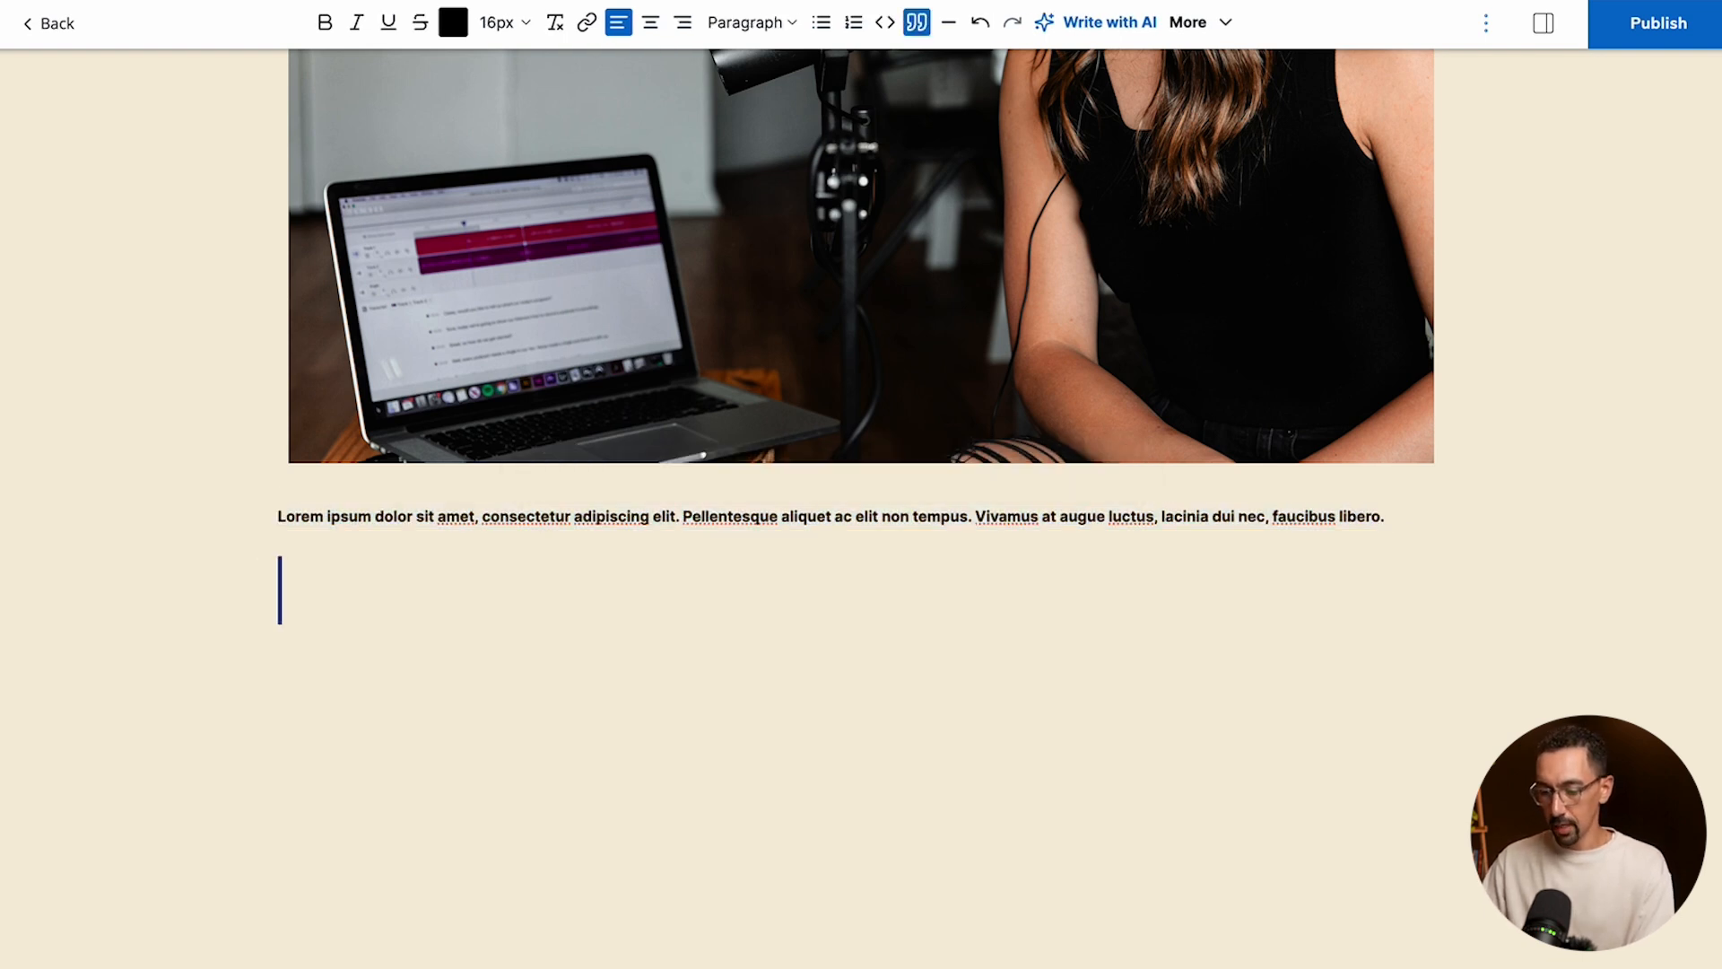
type("Lorem ipsum dolor sit amet, consectetur adipiscing elit. Pellentesque aliquet ac elit non tempus. Vivamus at augue luctus, lacinia dui nec, faucibus libero.")
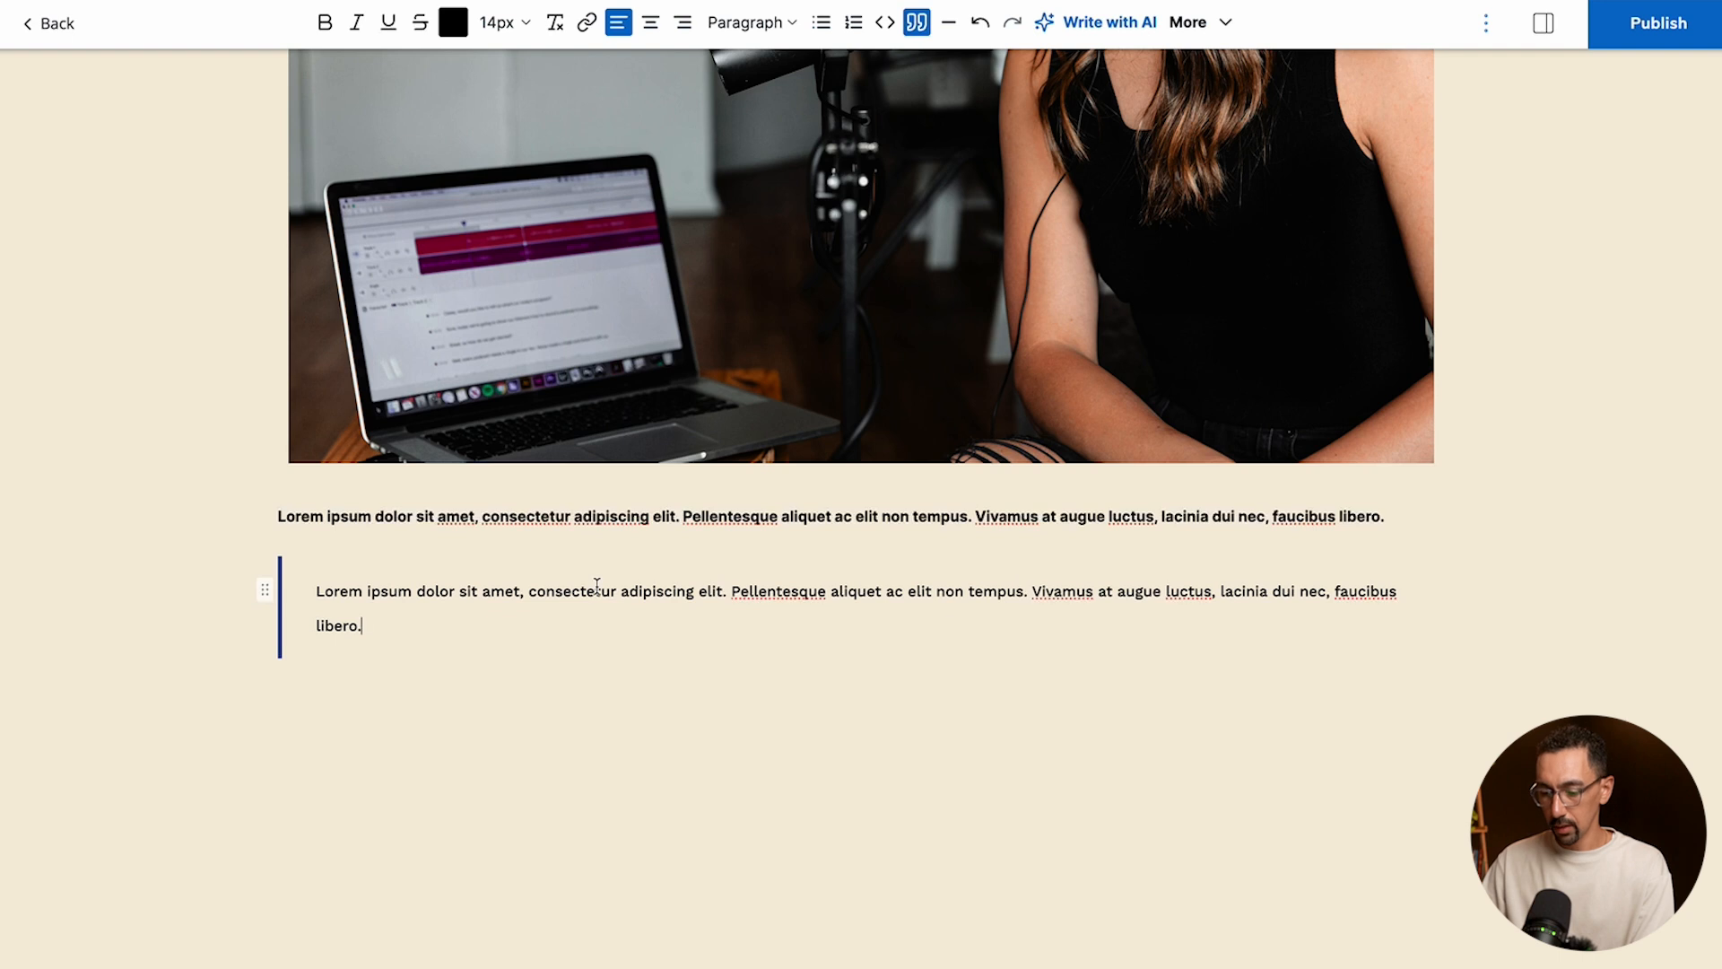
- Shorten the quote to "Lorem ipsum dolor sit amet, consectetur." followed by a dash and the speaker's name, and move the blockquote directly below the image
left_click_drag(617, 592, 621, 630)
key("BackSpace")
type(". - Richard")
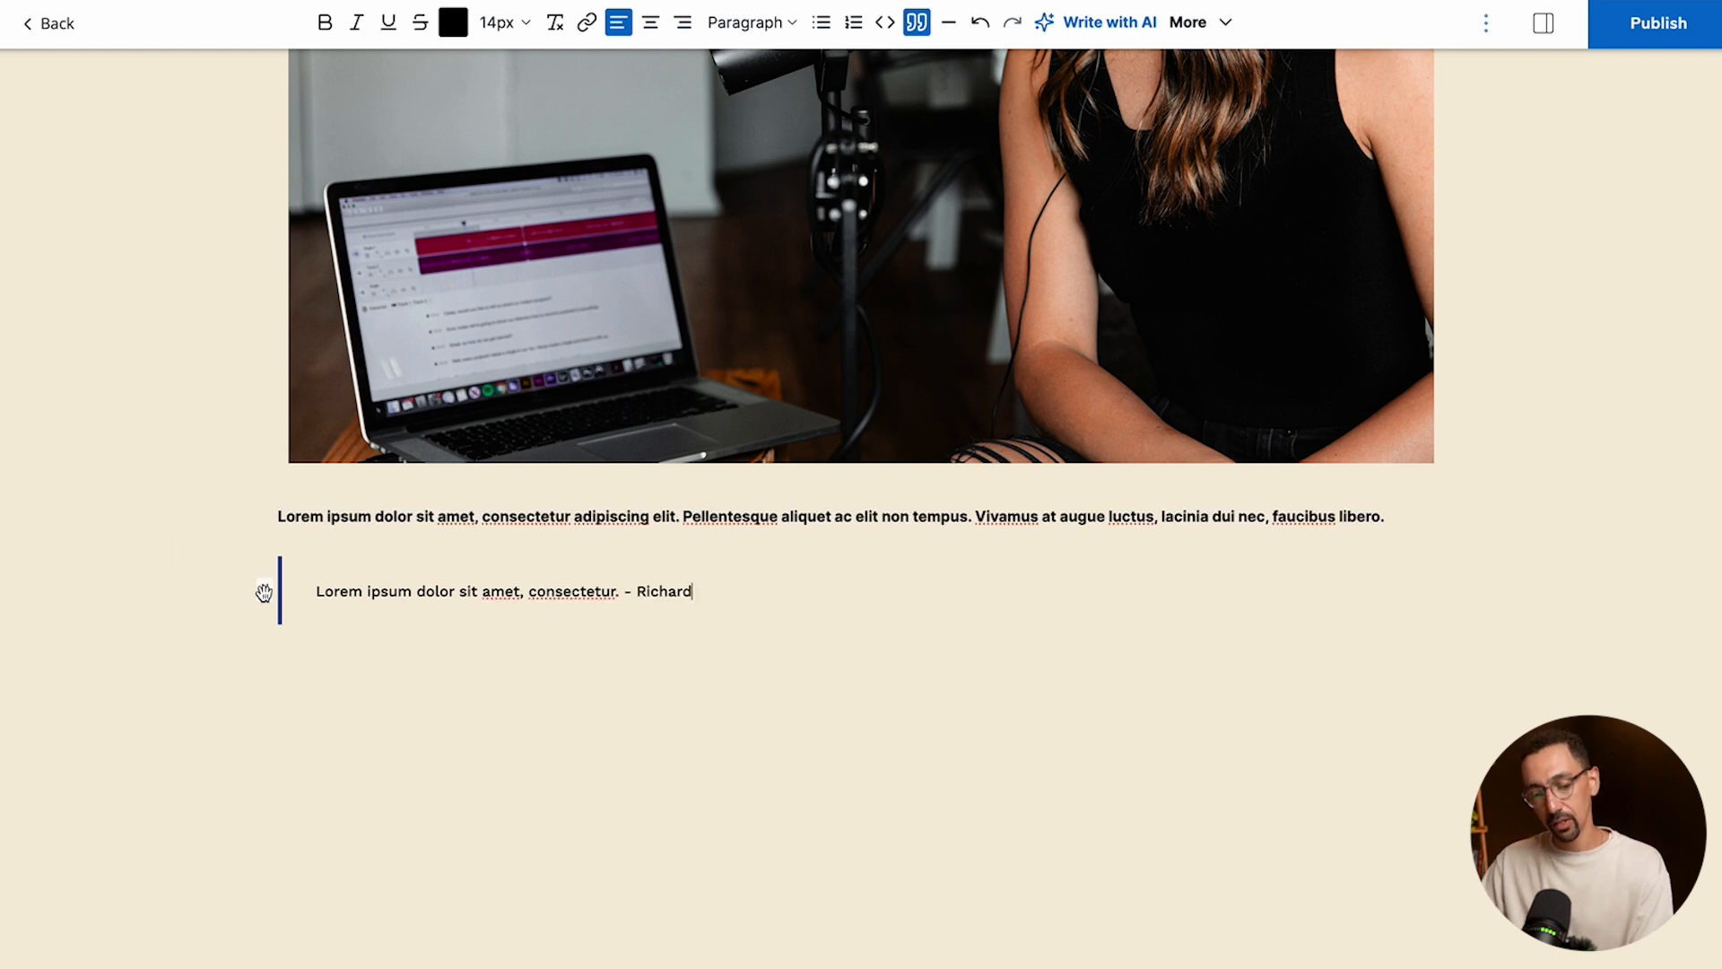
left_click_drag(263, 589, 282, 481)
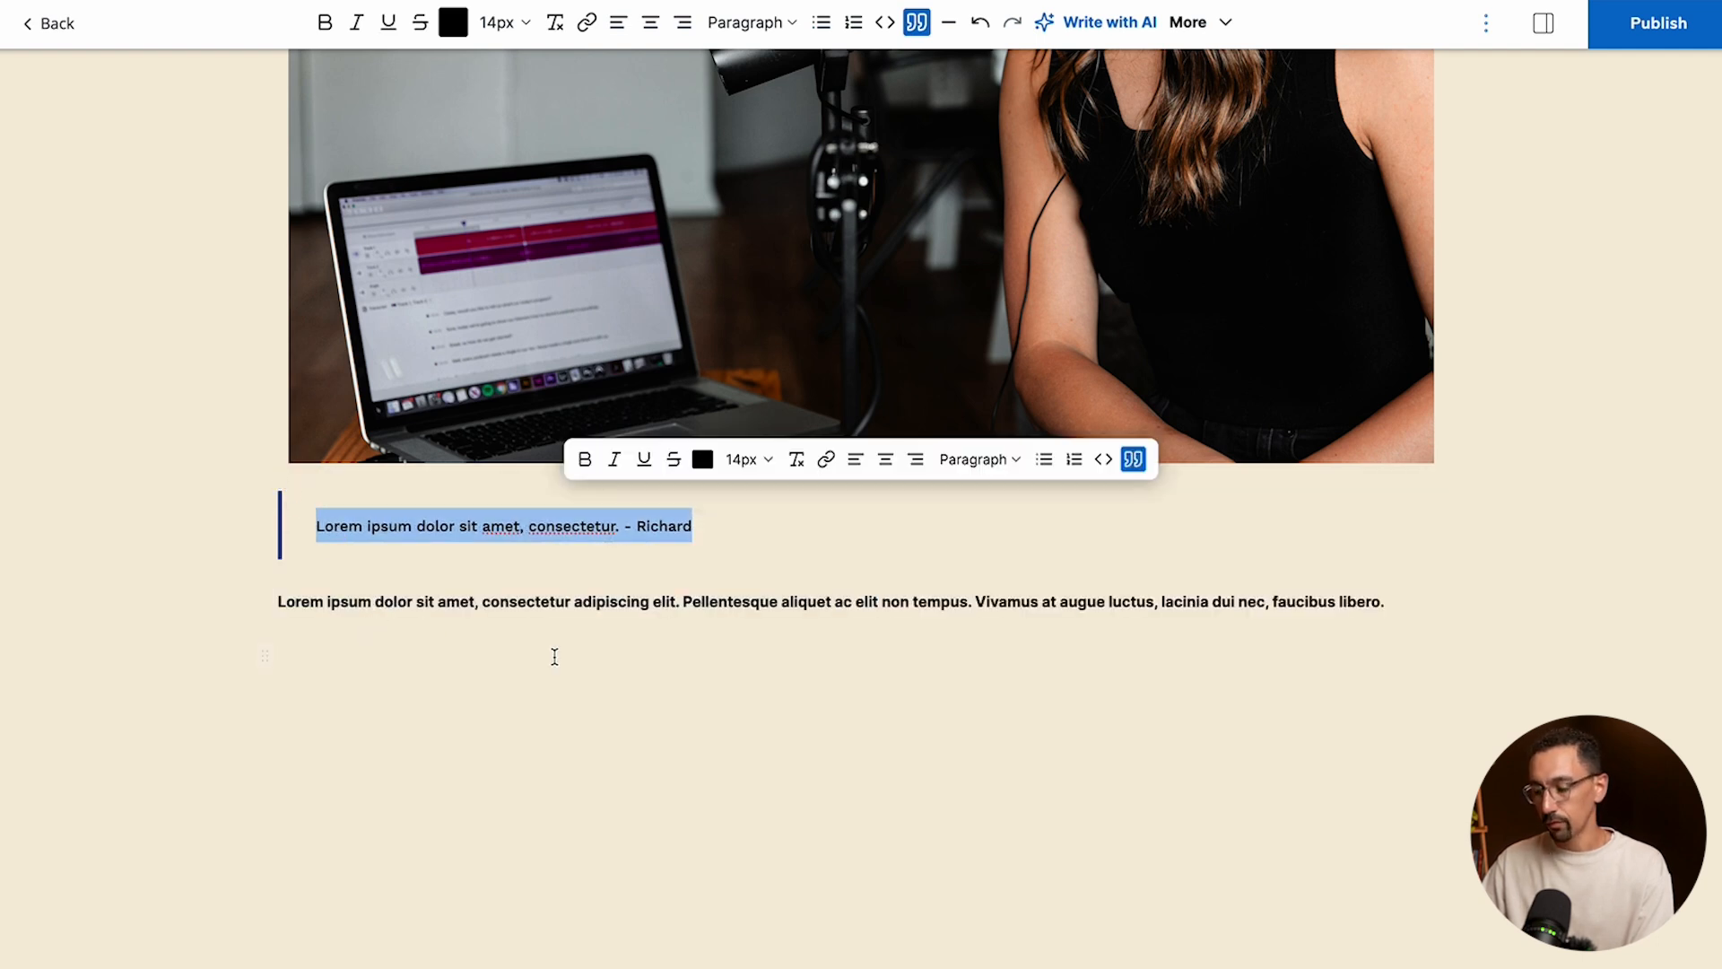
- Insert an empty Section block below the Heading 5 text
left_click(1396, 611)
key("Return")
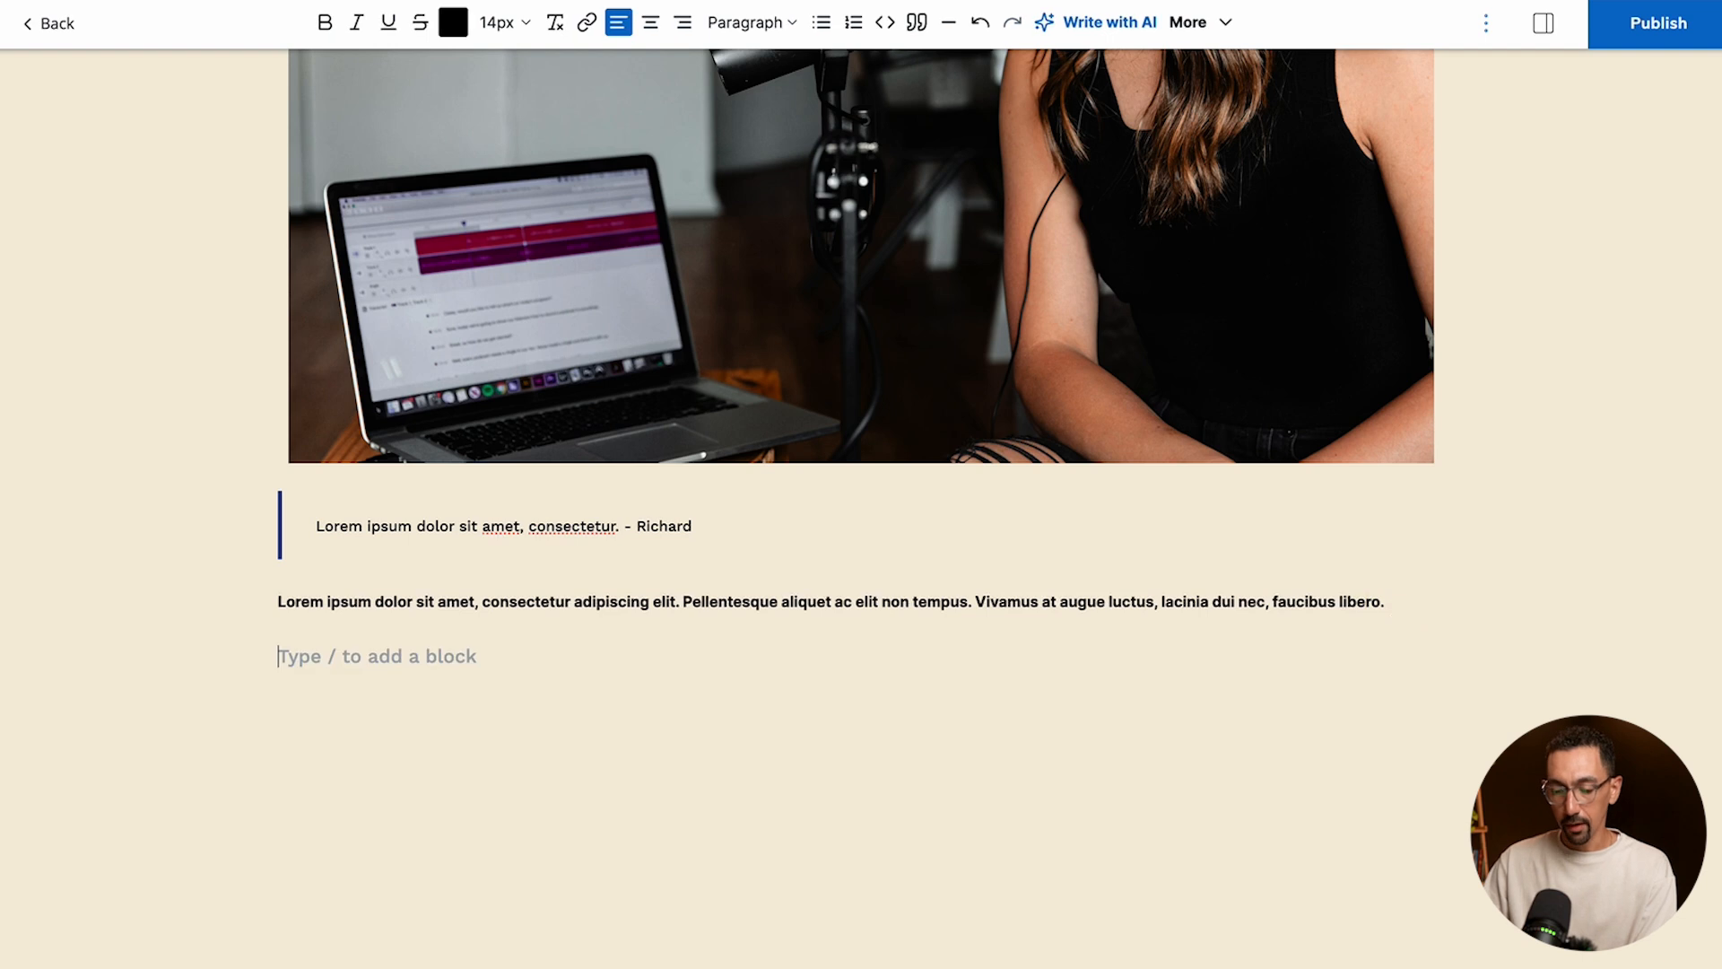
type("/sec")
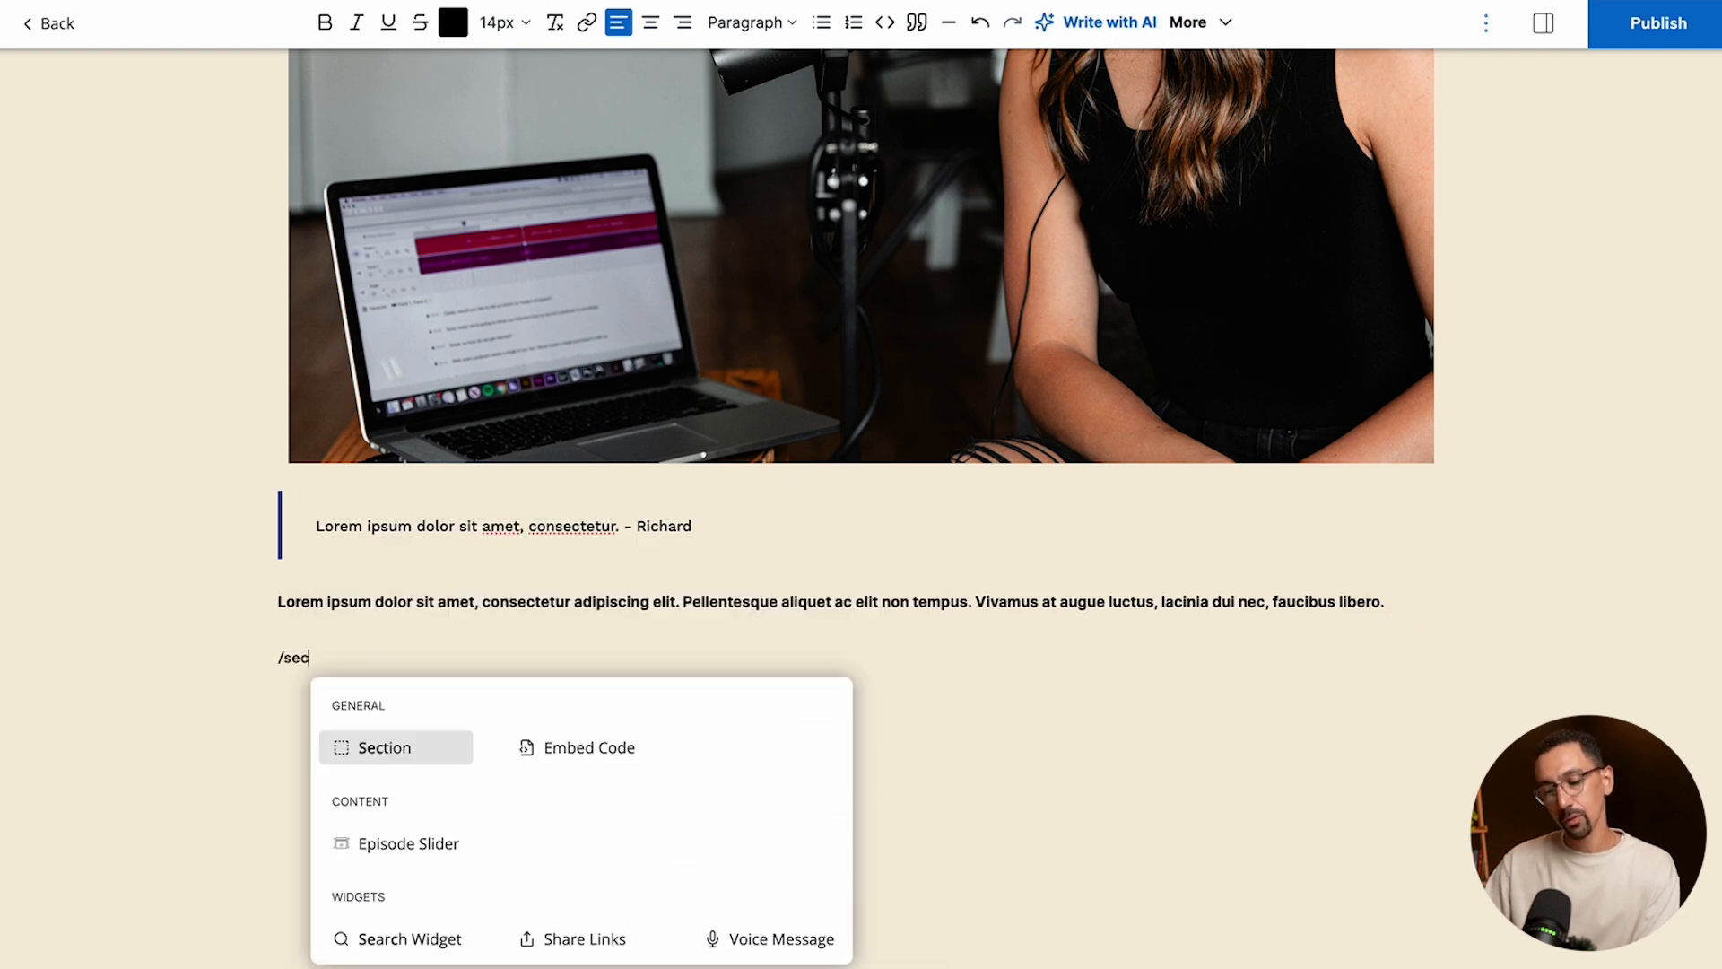
key("Return")
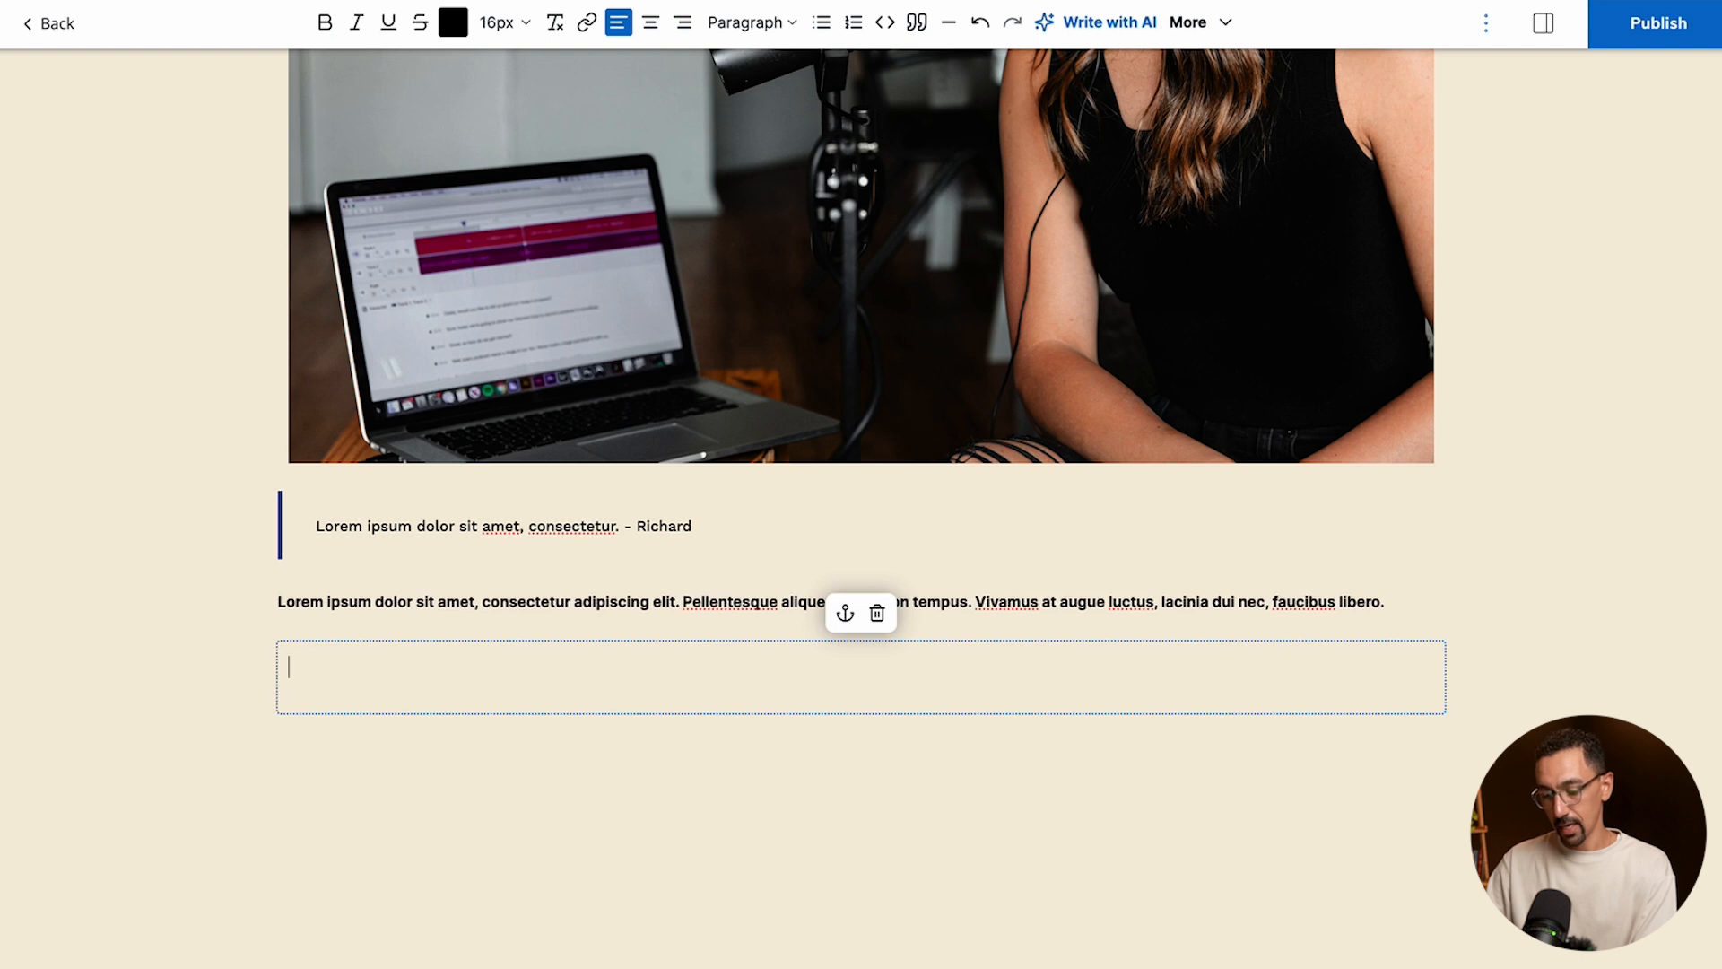
- Enter "Header Two" in the section and format it as Heading 2
type("Header Two")
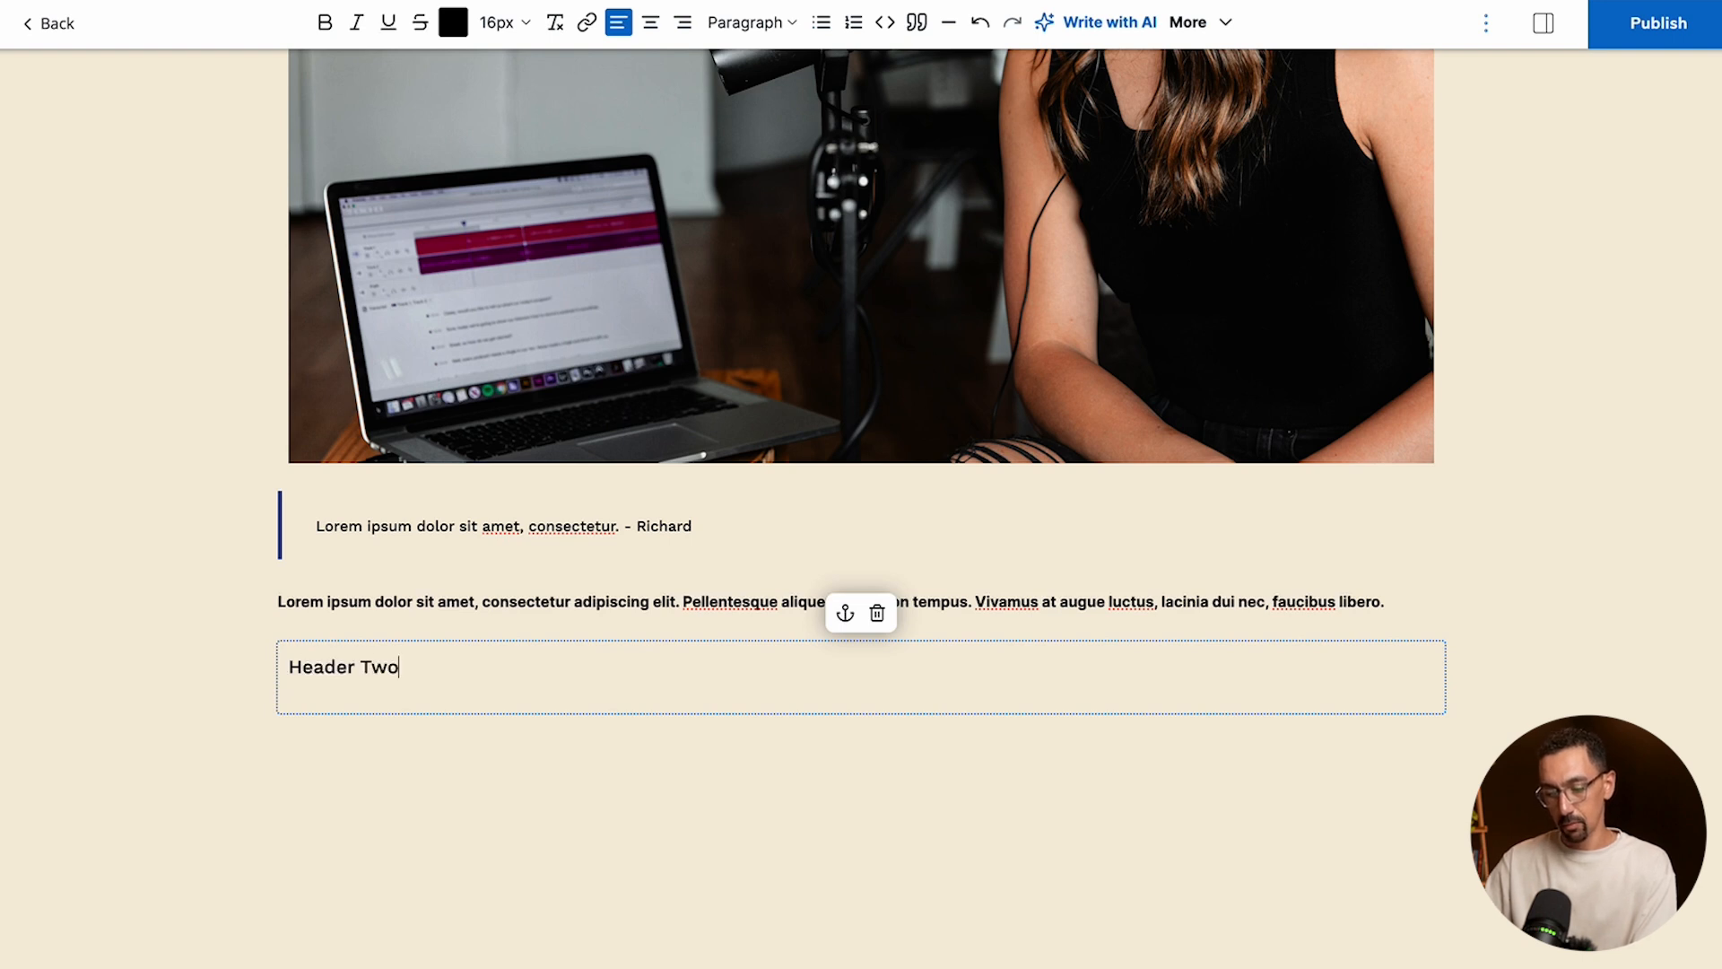
triple_click(377, 663)
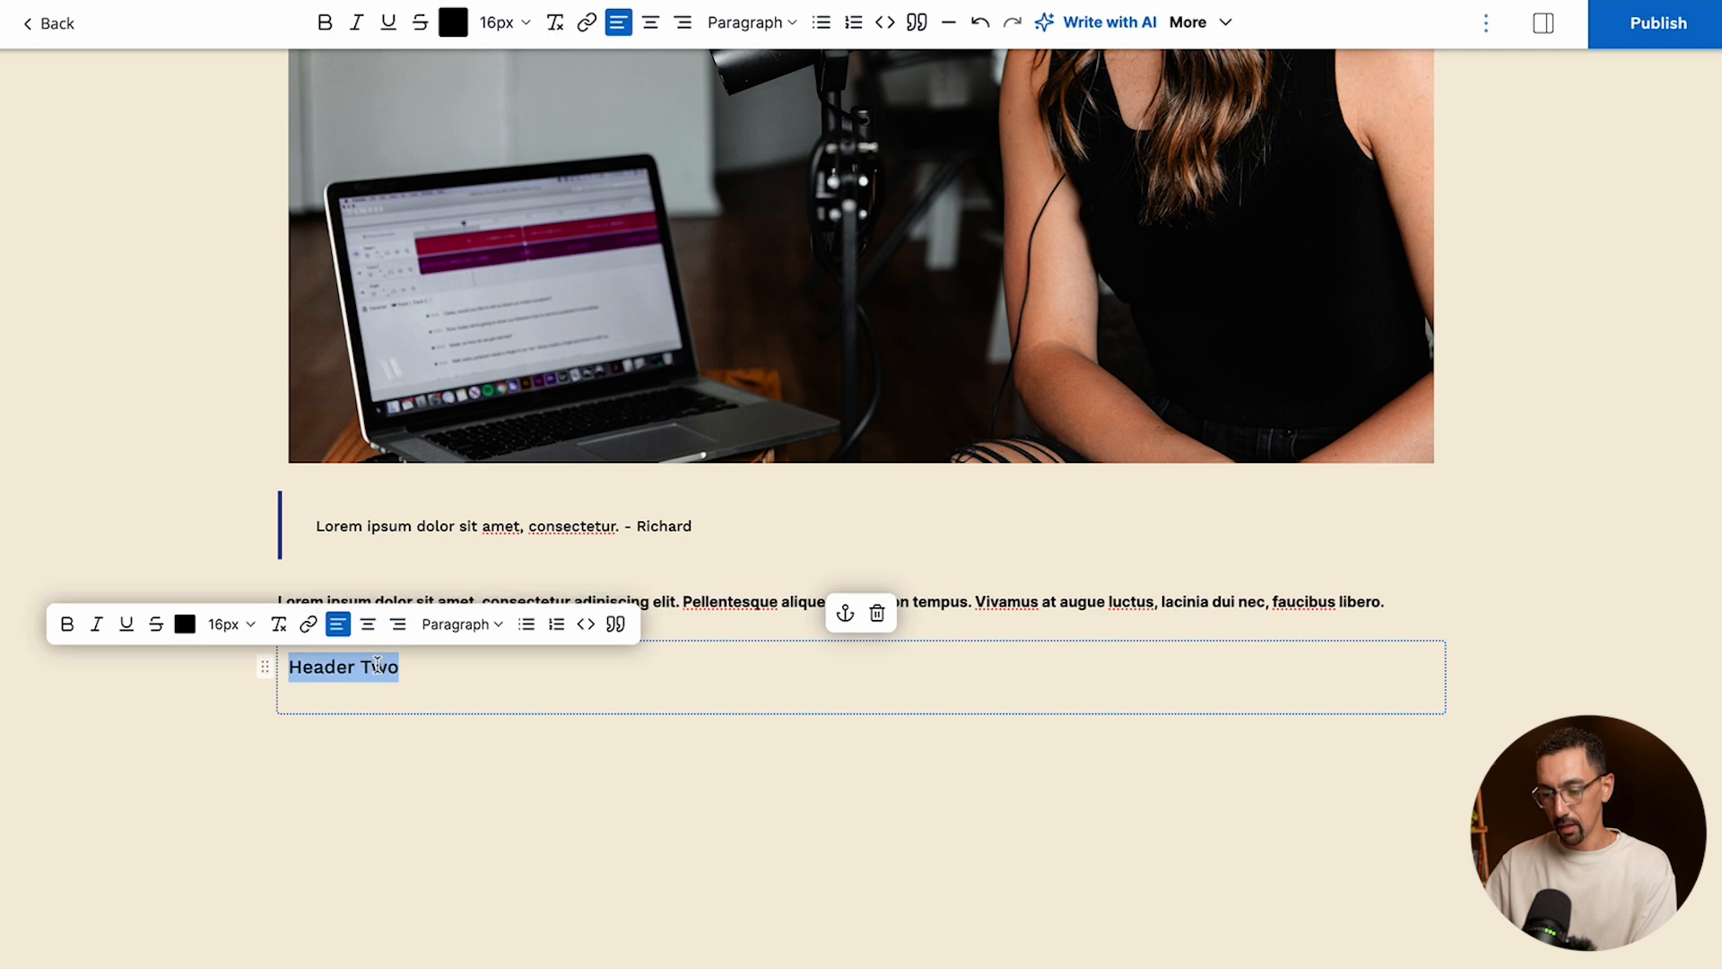
left_click(459, 624)
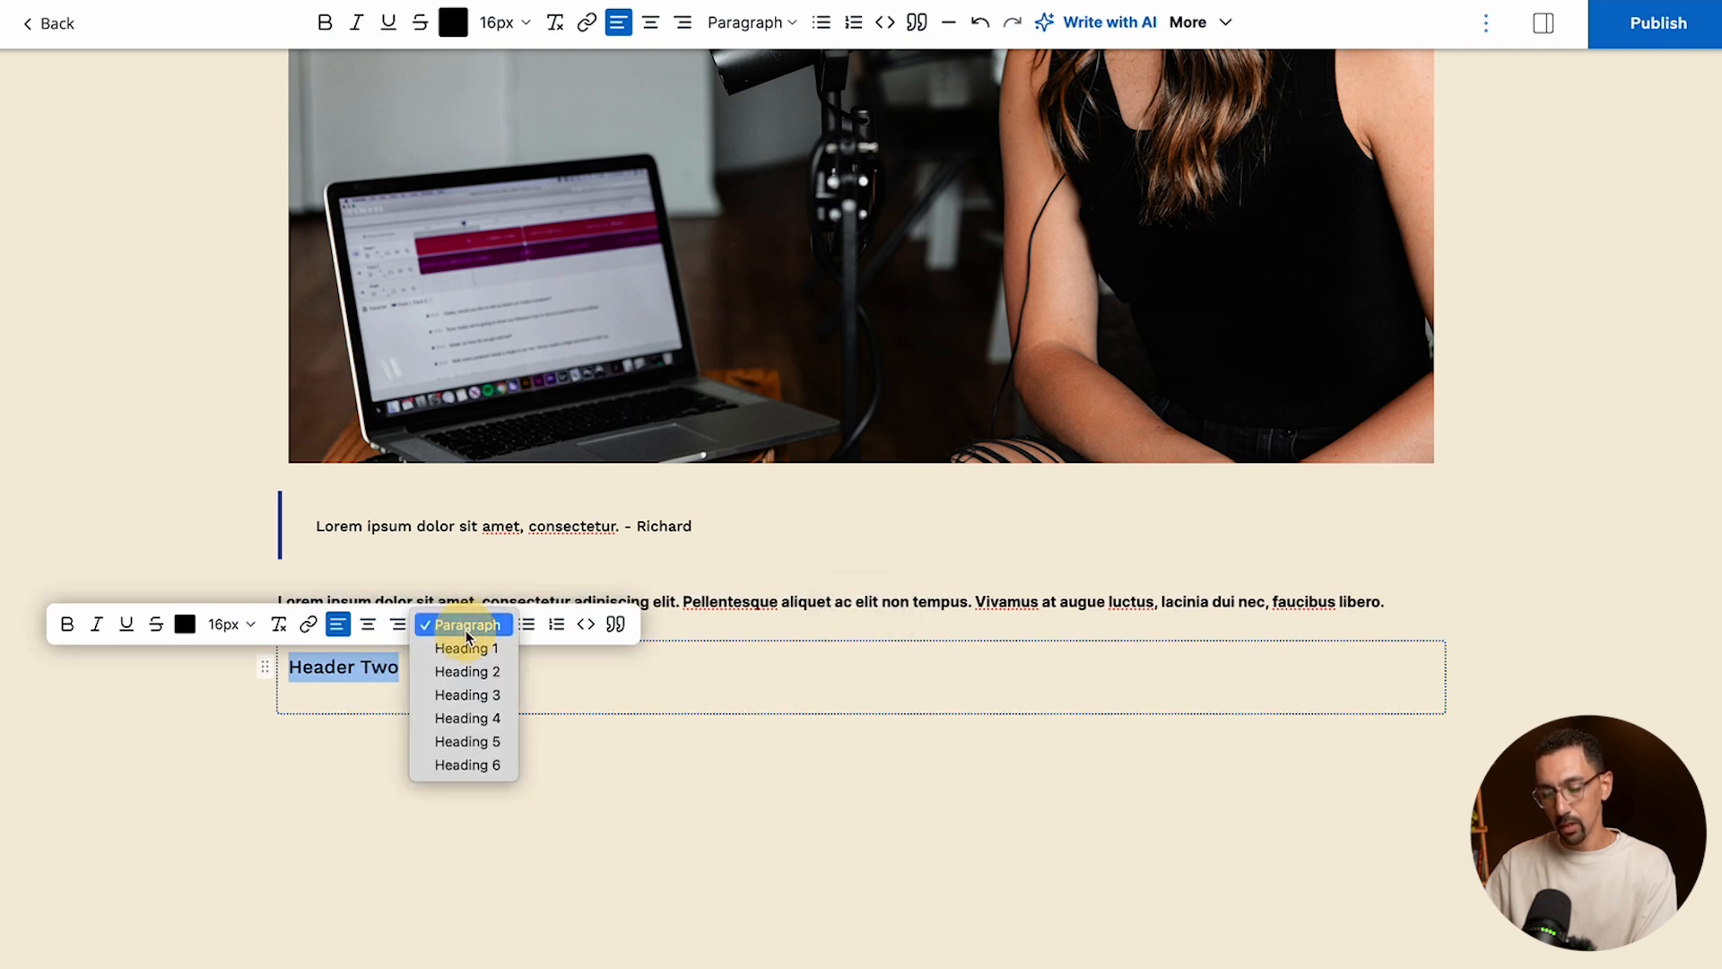
left_click(475, 670)
- Paste the Lorem ipsum text three times under Header Two, with the second copy starting on a new line
key("Right")
key("Return")
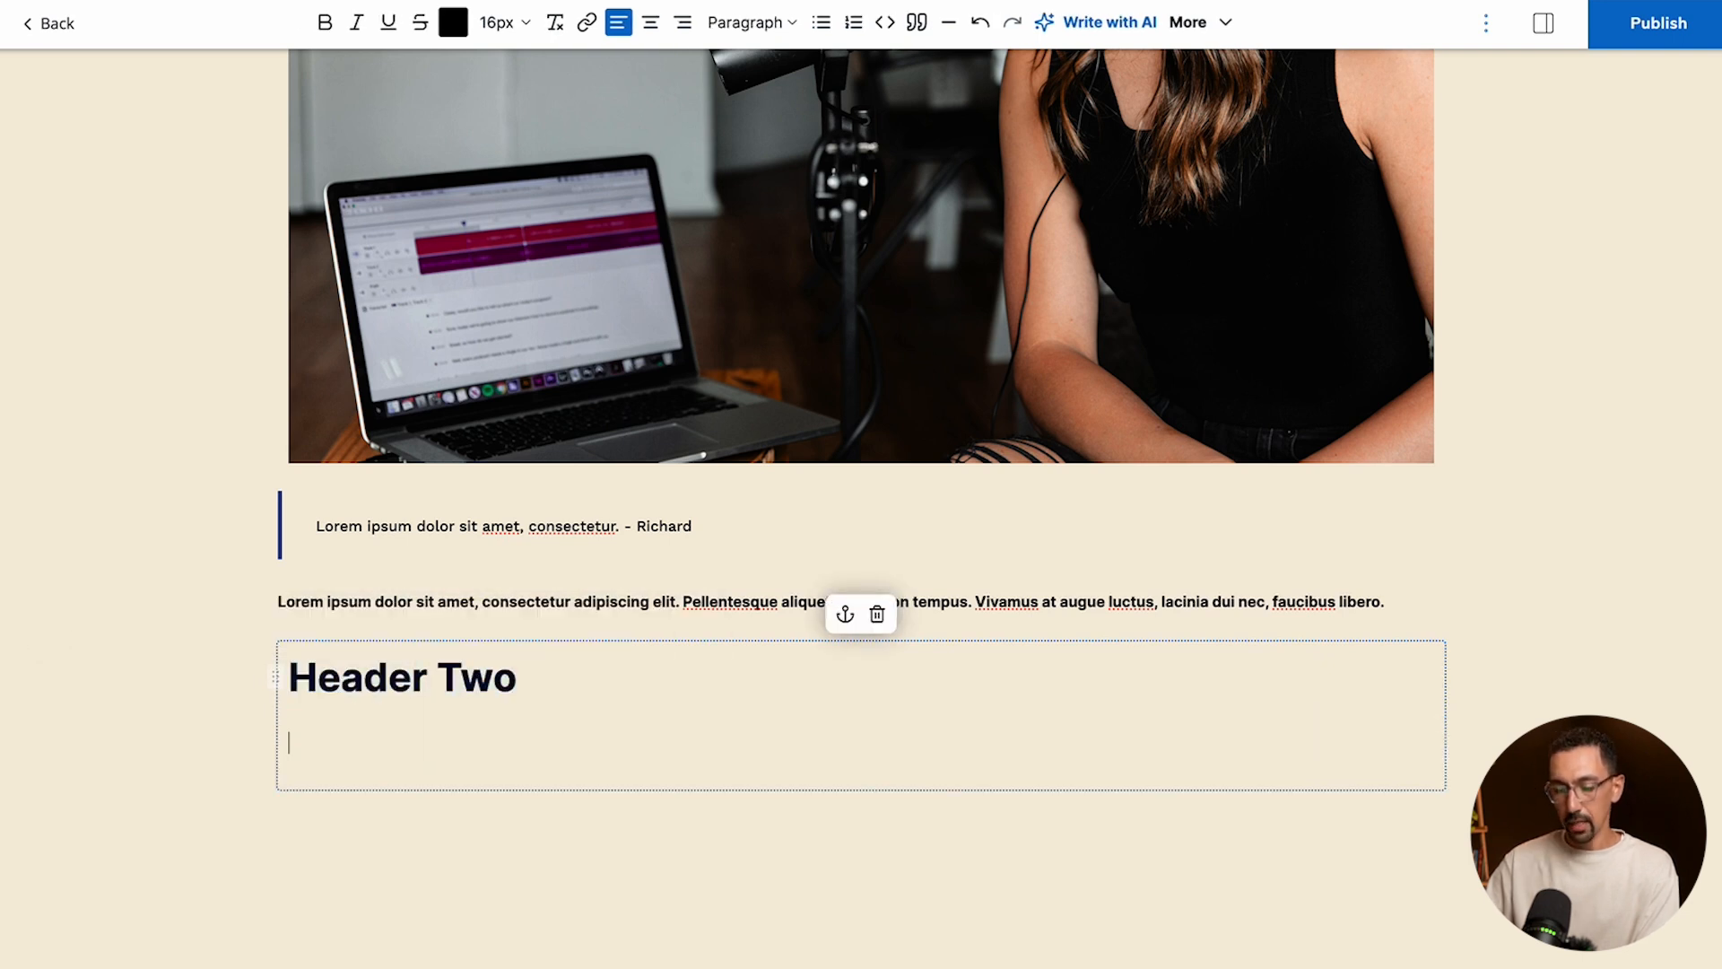
type("Lorem ipsum dolor sit amet, consectetur adipiscing elit. Pellentesque aliquet ac elit non tempus. Vivamus at augue luctus, lacinia dui nec, faucibus libero.")
key("Return")
type("Lorem ipsum dolor sit amet, consectetur adipiscing elit. Pellentesque aliquet ac elit non tempus. Vivamus at augue luctus, lacinia dui nec, faucibus libero.")
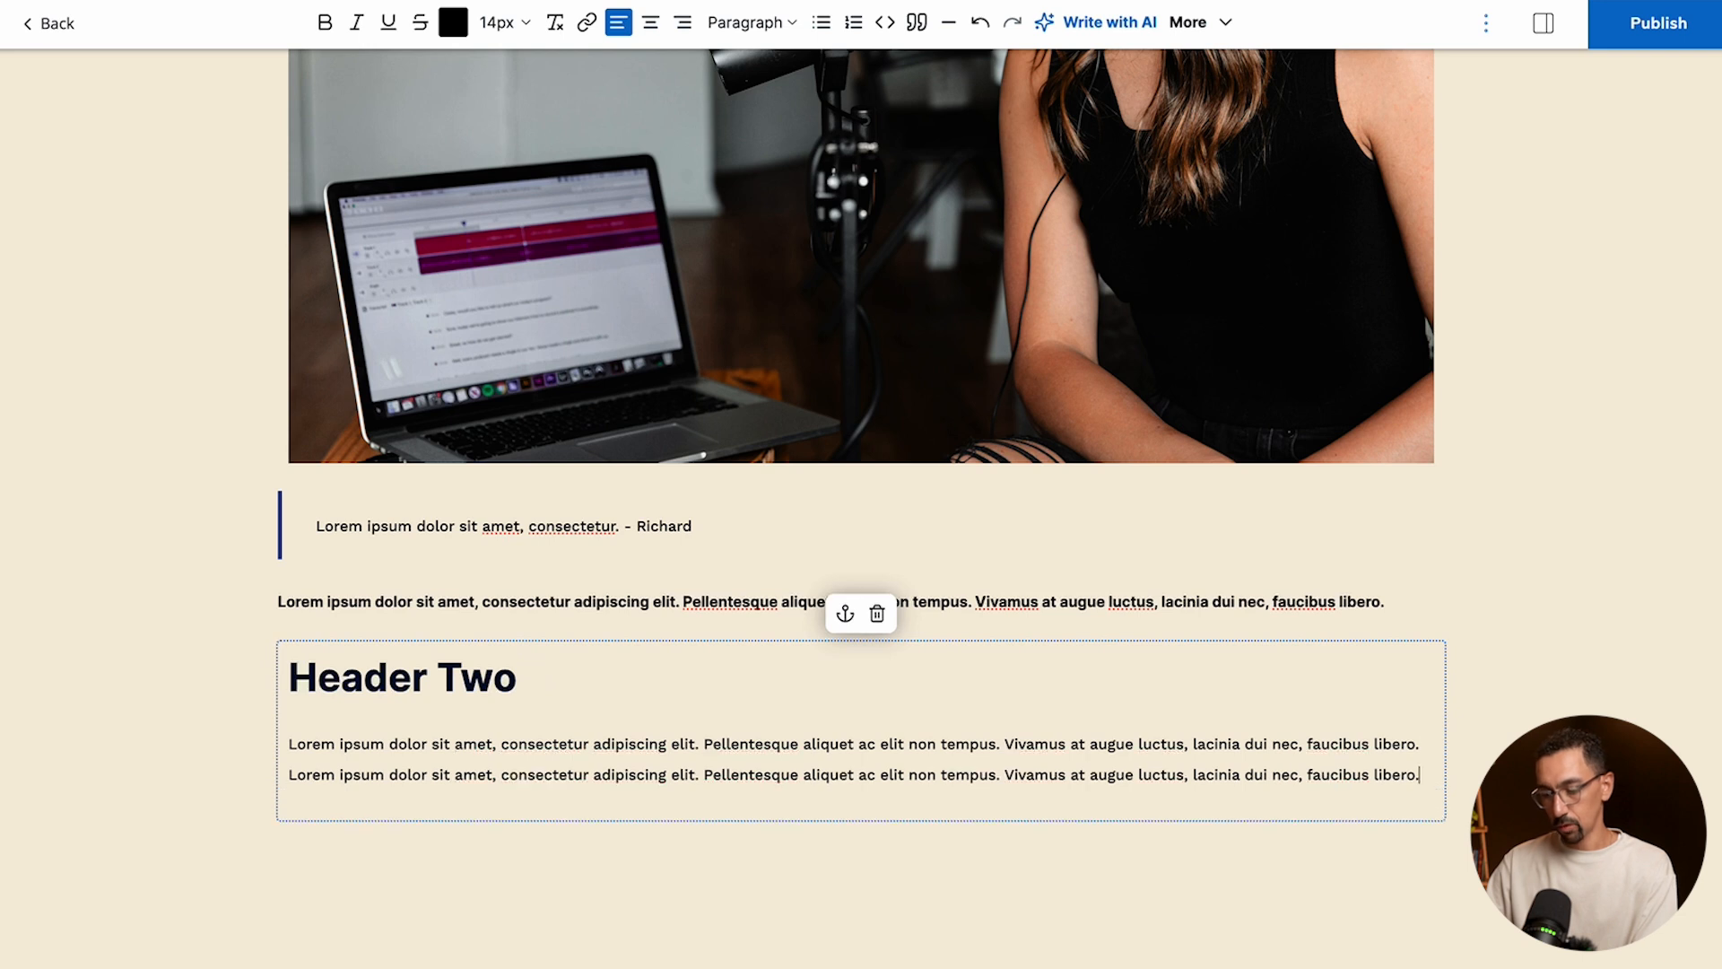
type("Lorem ipsum dolor sit amet, consectetur adipiscing elit. Pellentesque aliquet ac elit non tempus. Vivamus at augue luctus, lacinia dui nec, faucibus libero.")
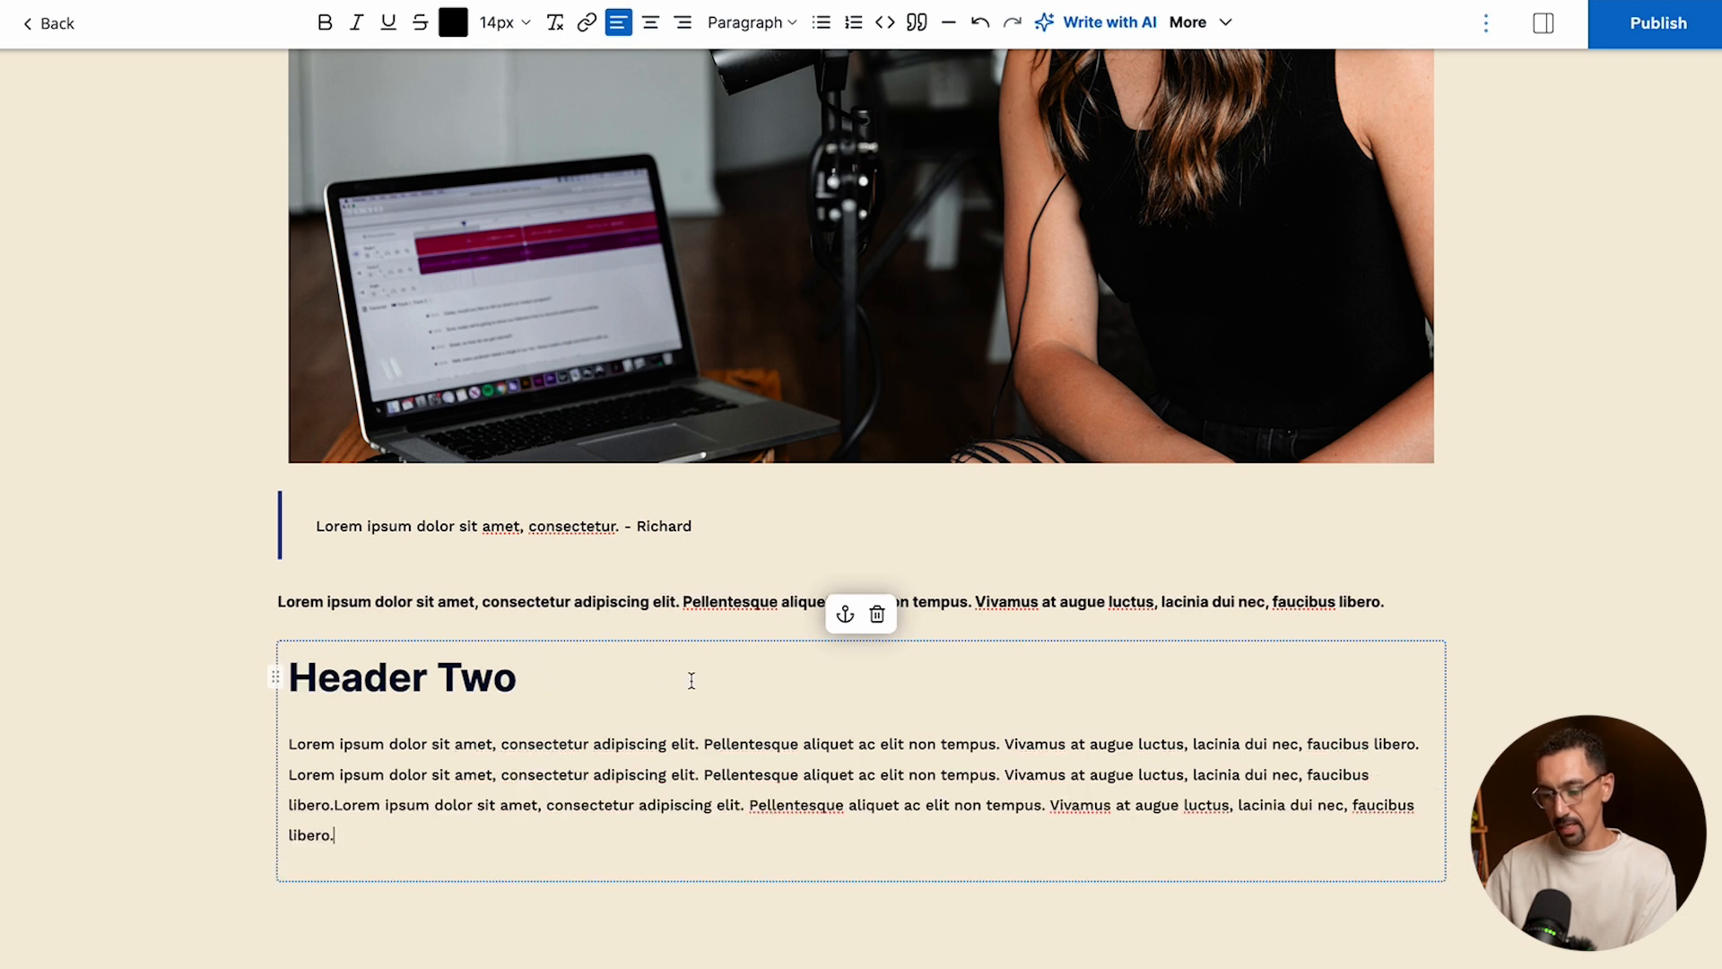
- Insert the library photo of the woman at the microphone between Header Two and its body text
scroll(452, 702, "down", 2)
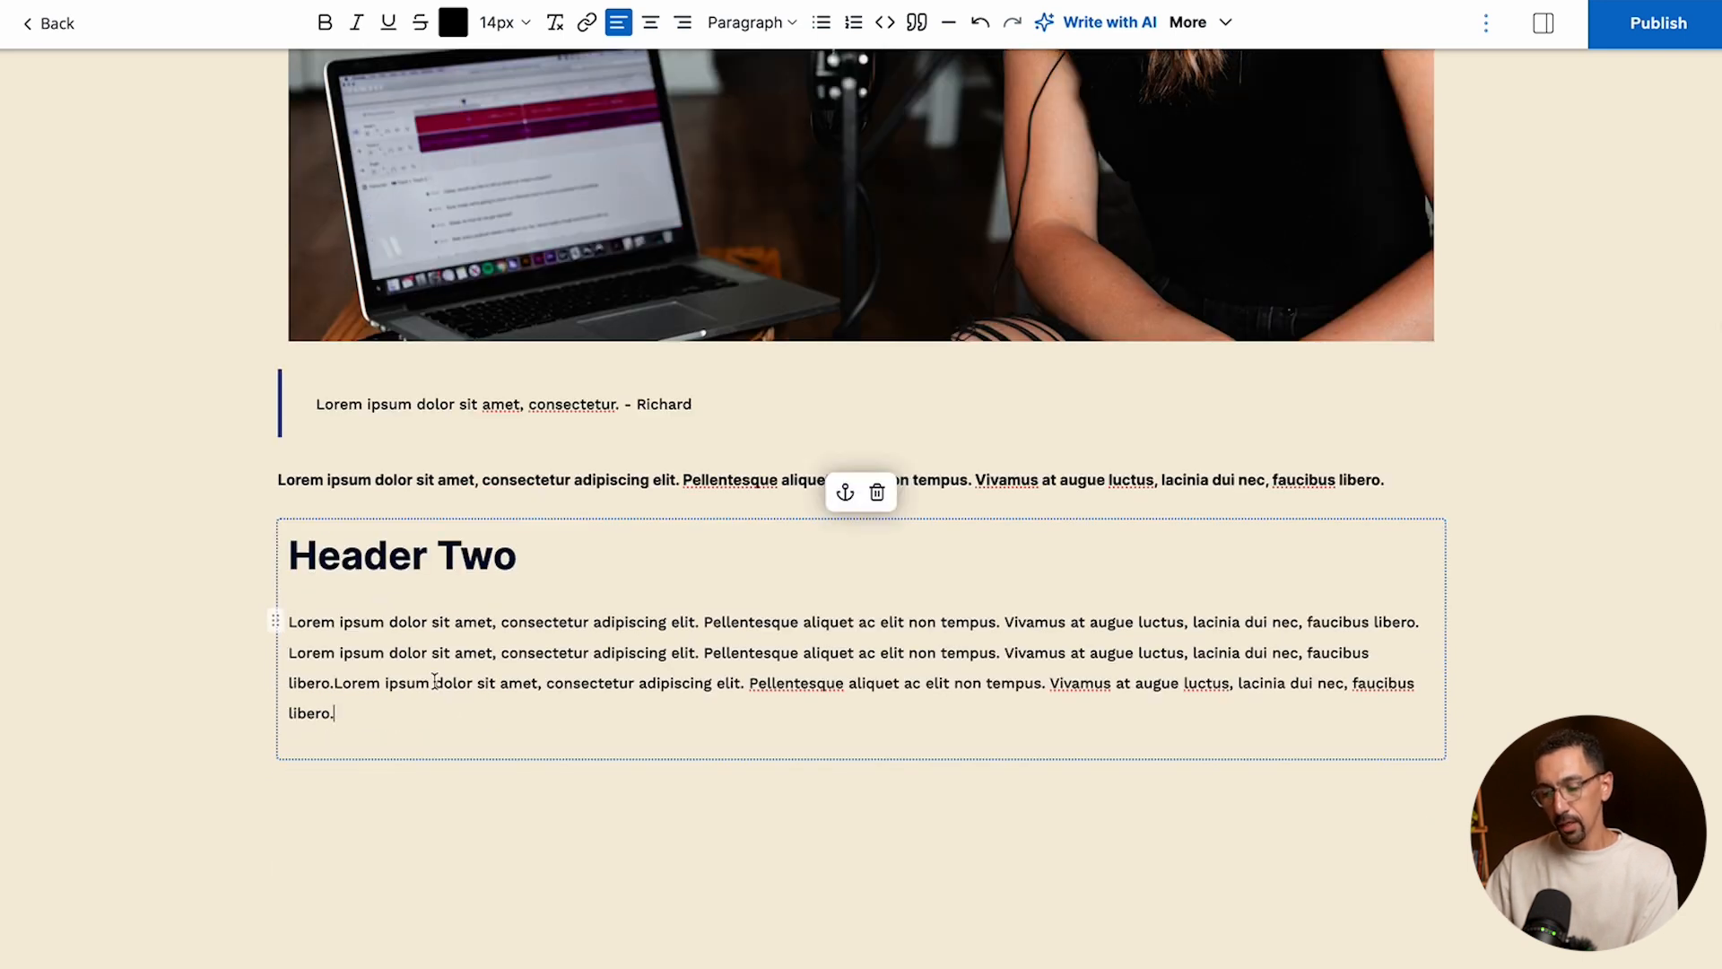
left_click(525, 561)
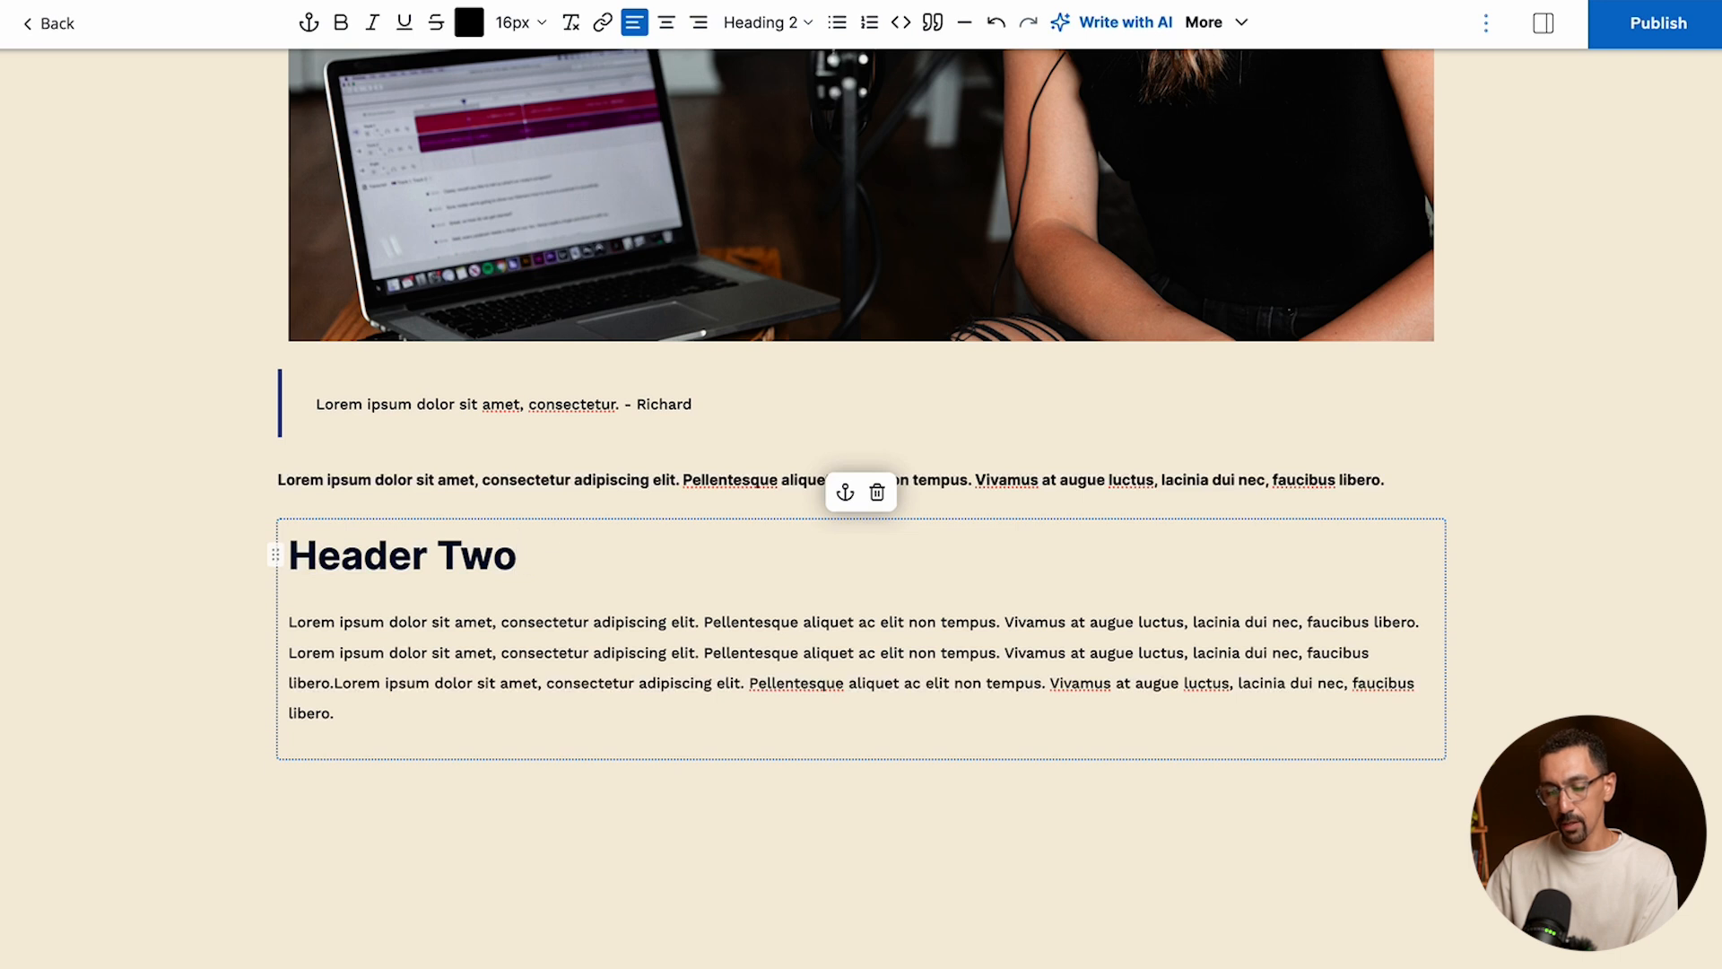
key("Return")
type("/image")
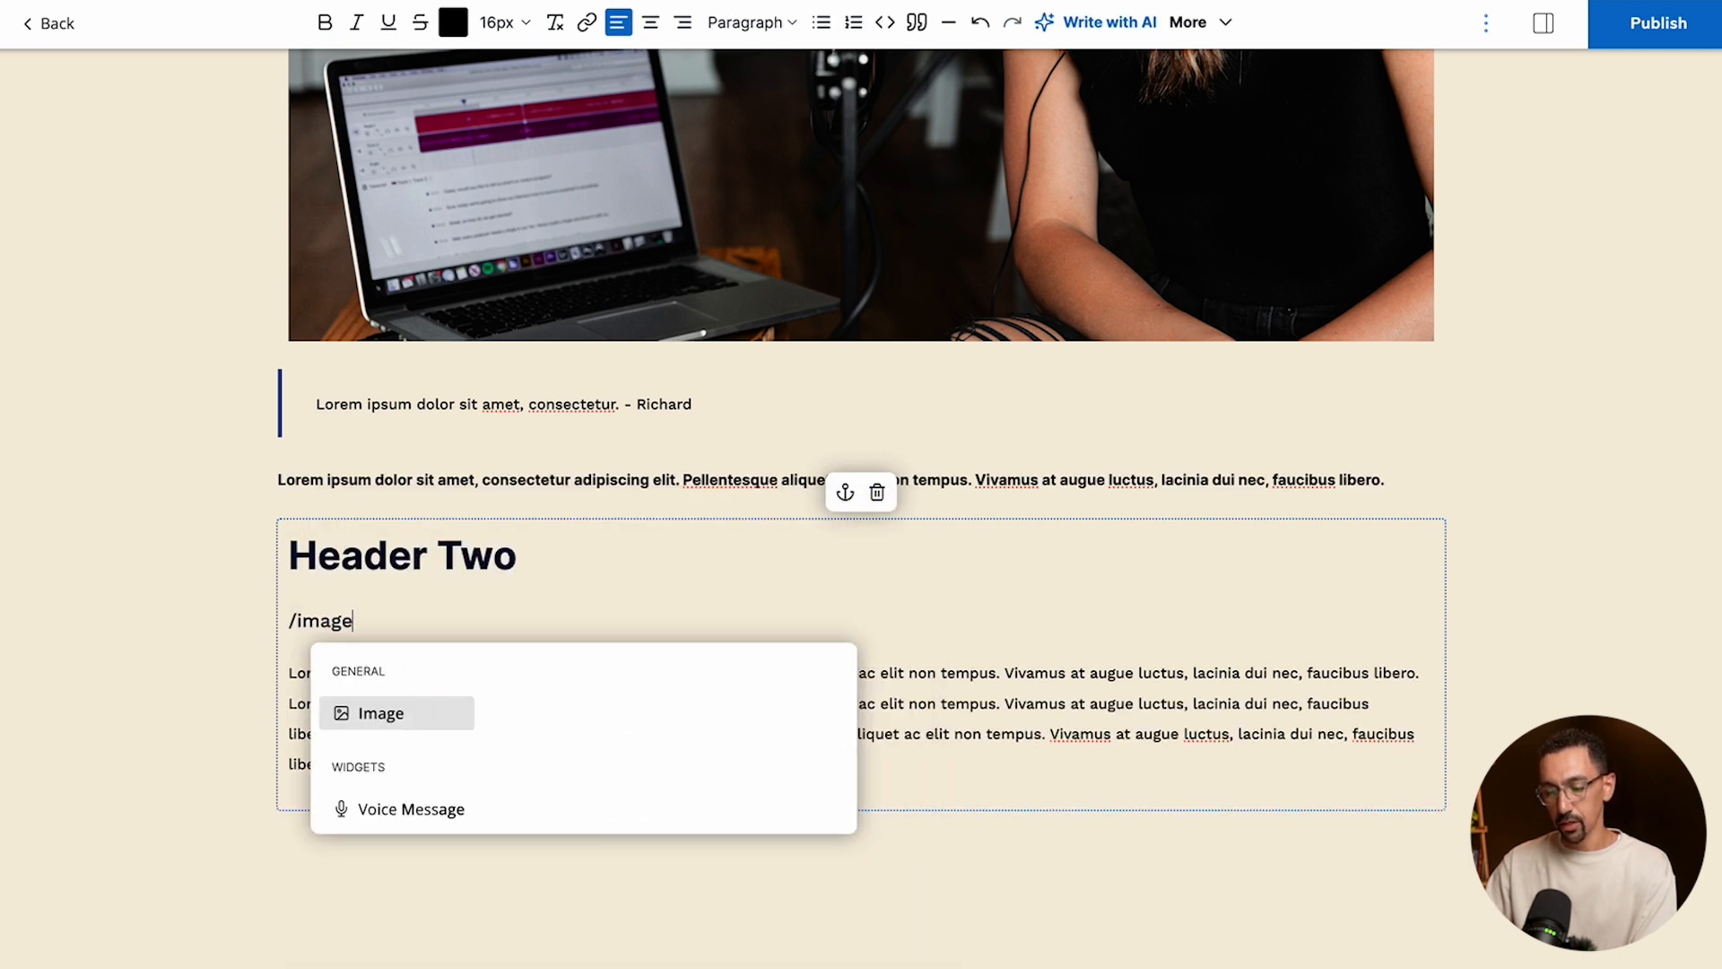
key("Return")
left_click(839, 718)
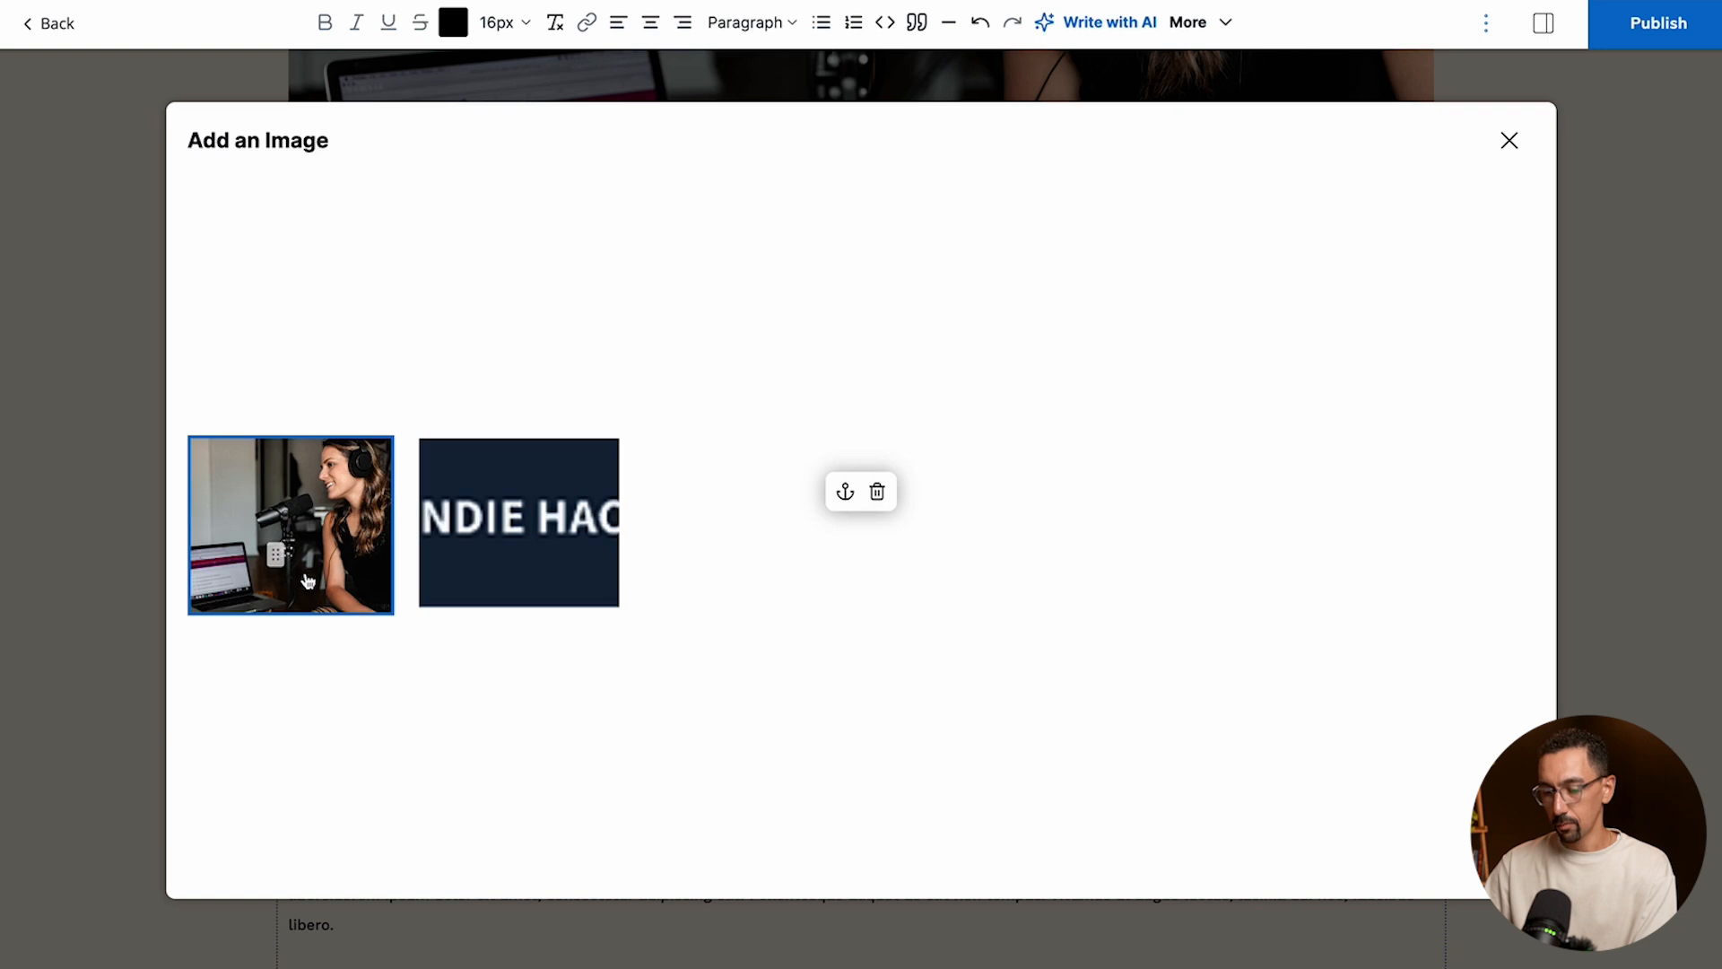
left_click(358, 574)
scroll(742, 565, "down", 3)
scroll(742, 569, "down", 5)
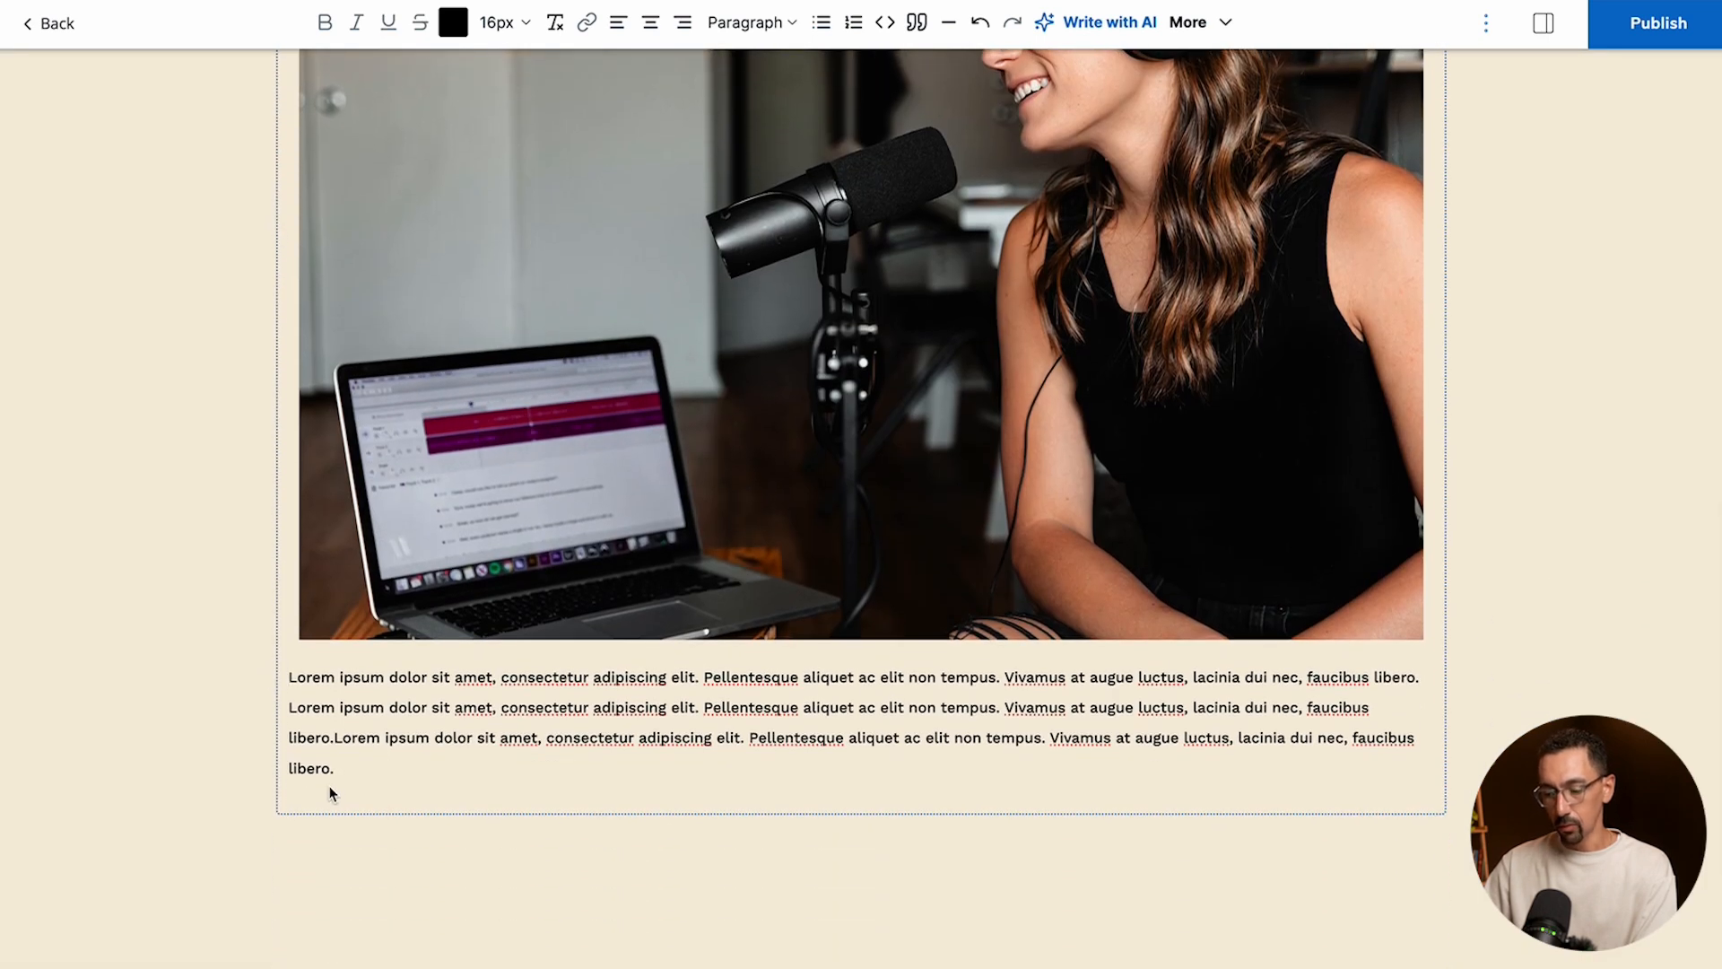
scroll(256, 643, "up", 5)
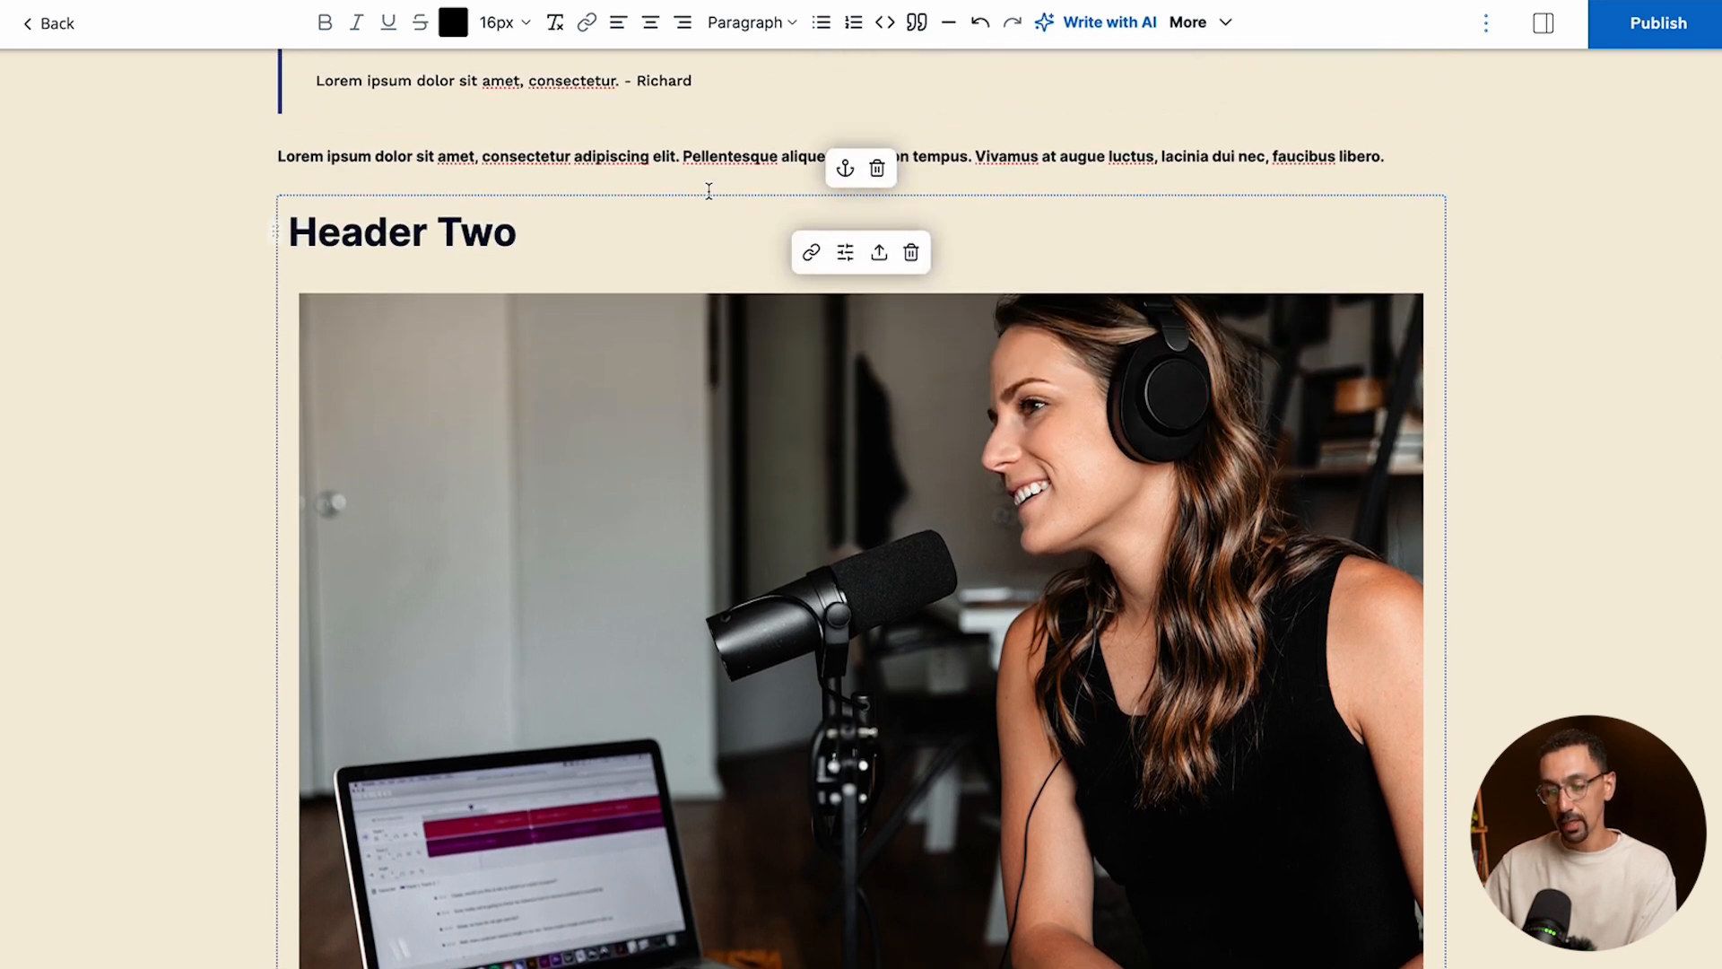
scroll(649, 569, "down", 10)
left_click(652, 571)
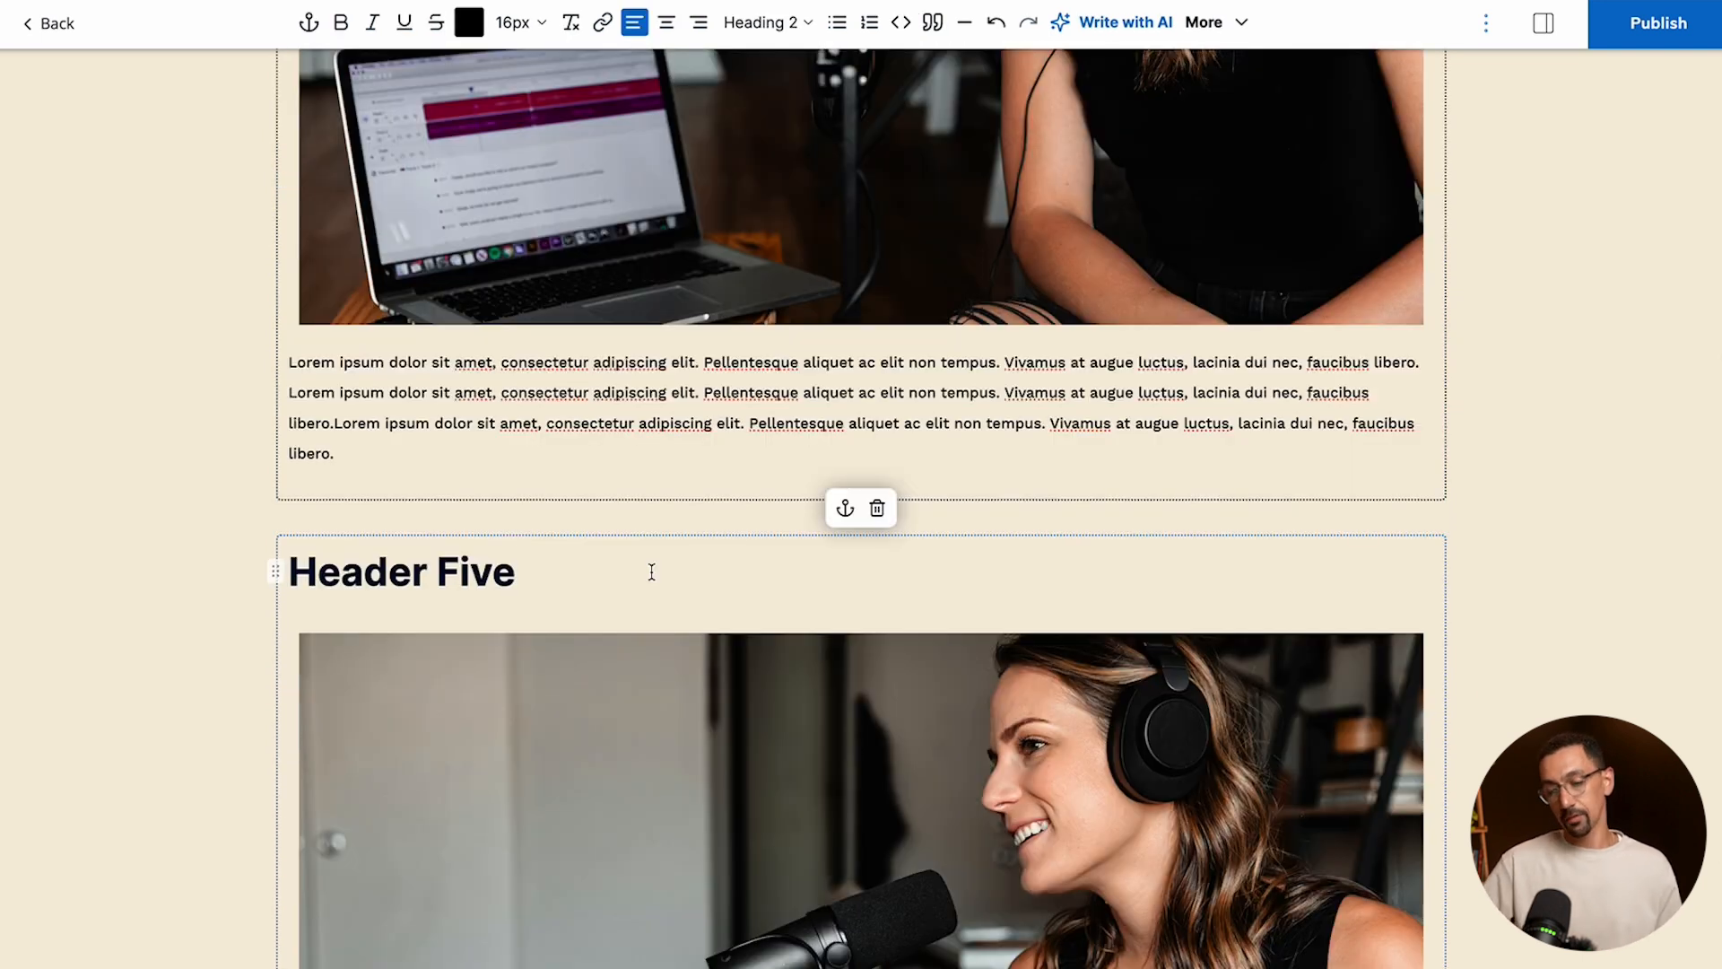
scroll(676, 549, "down", 9)
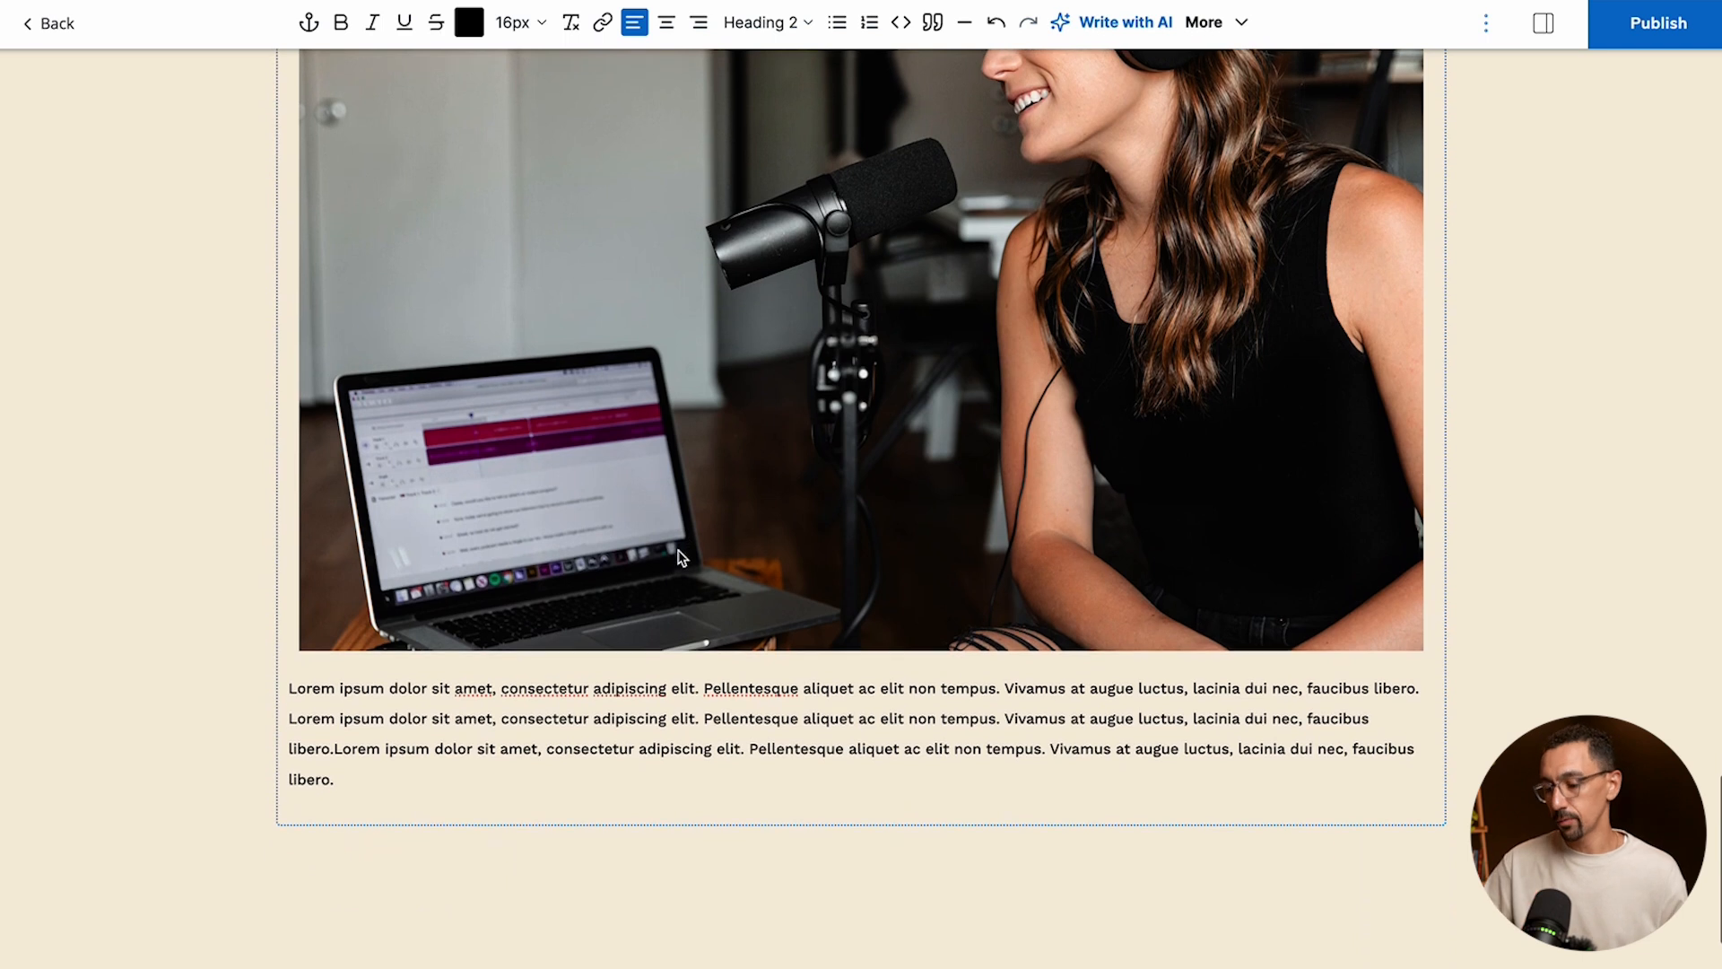
left_click(405, 862)
type("/emb")
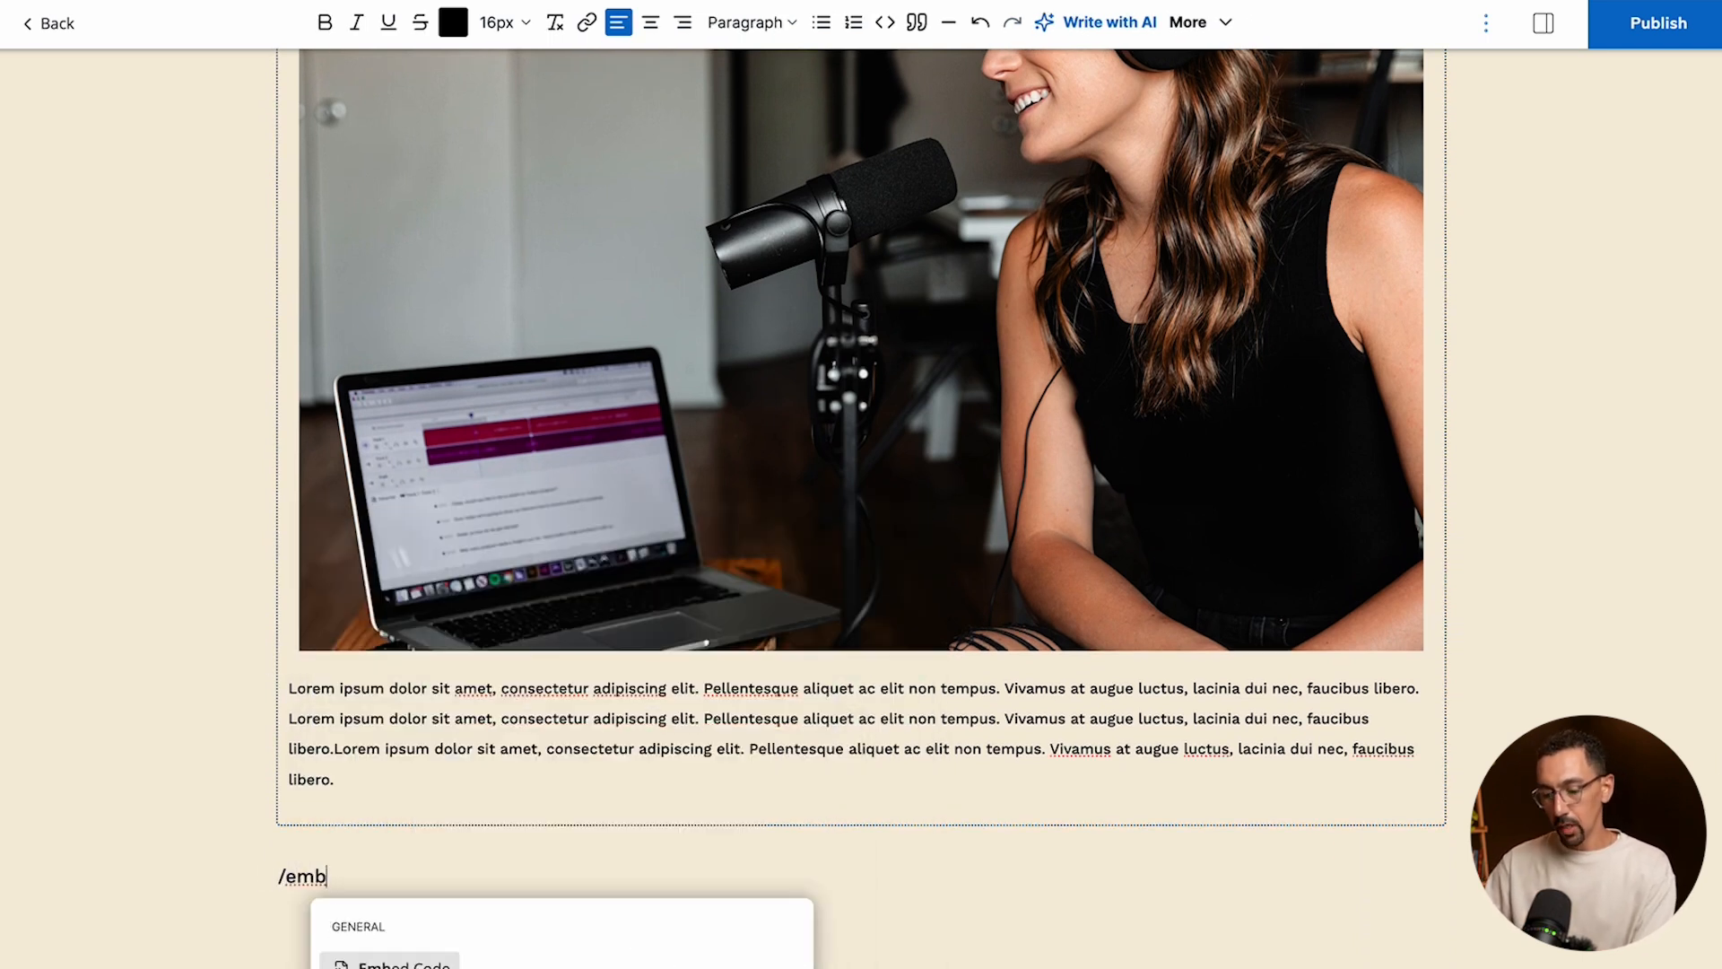
scroll(455, 826, "down", 1)
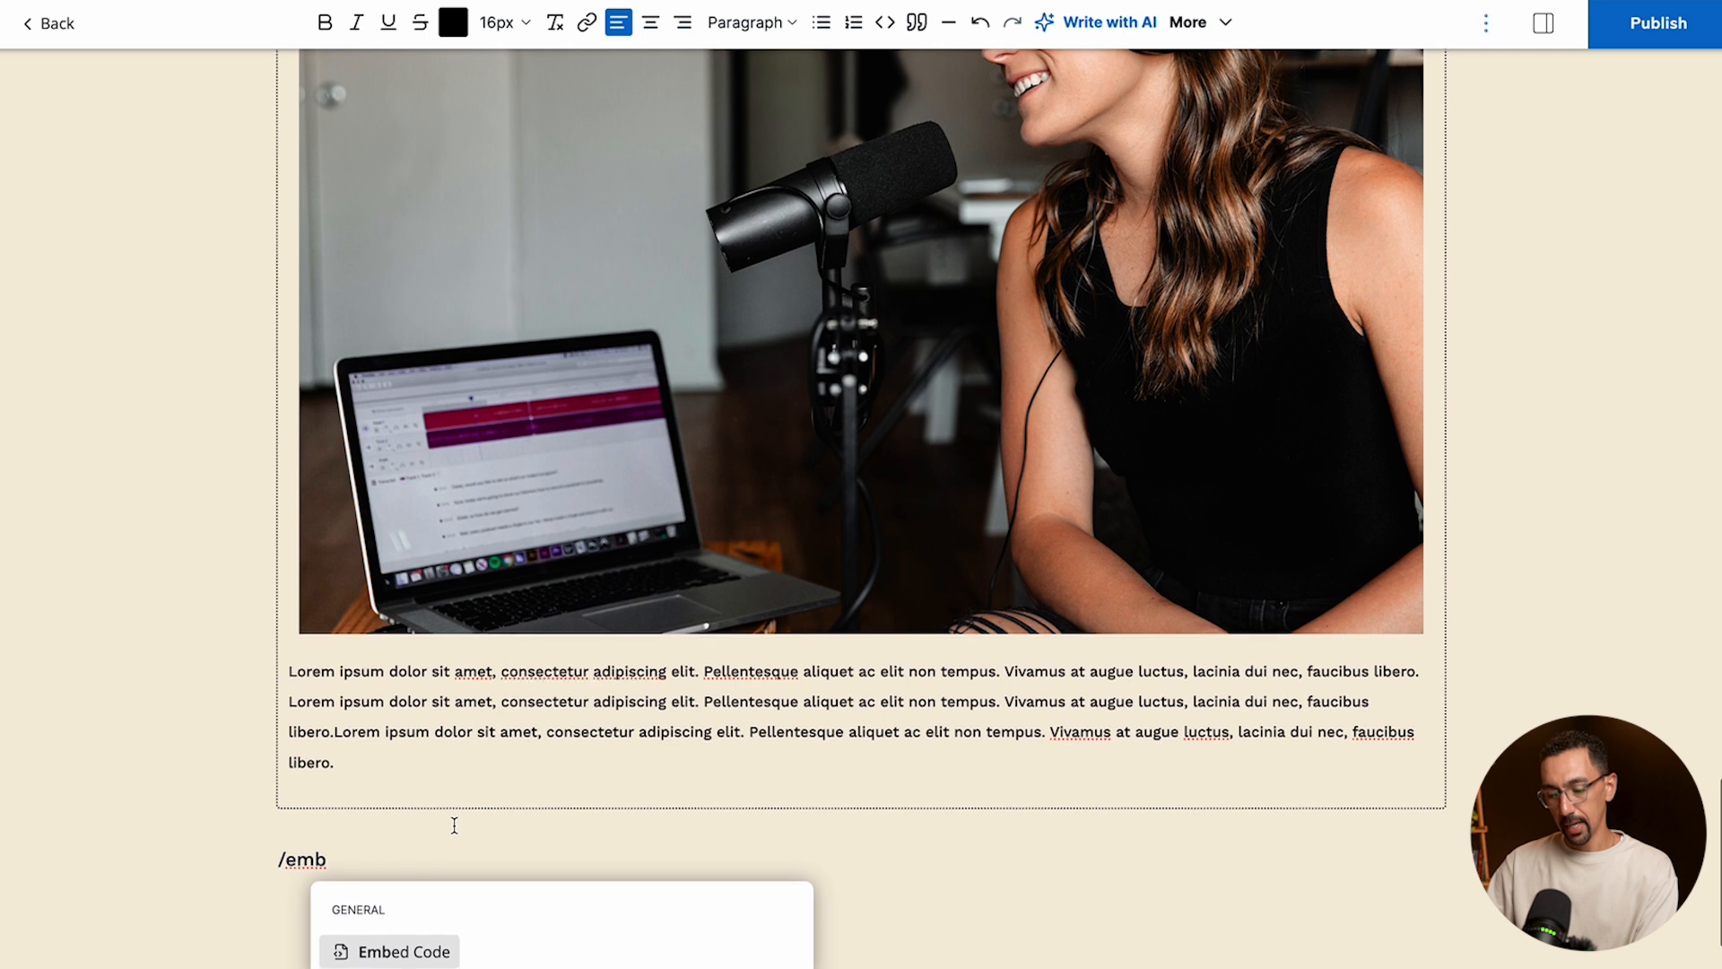
left_click(386, 953)
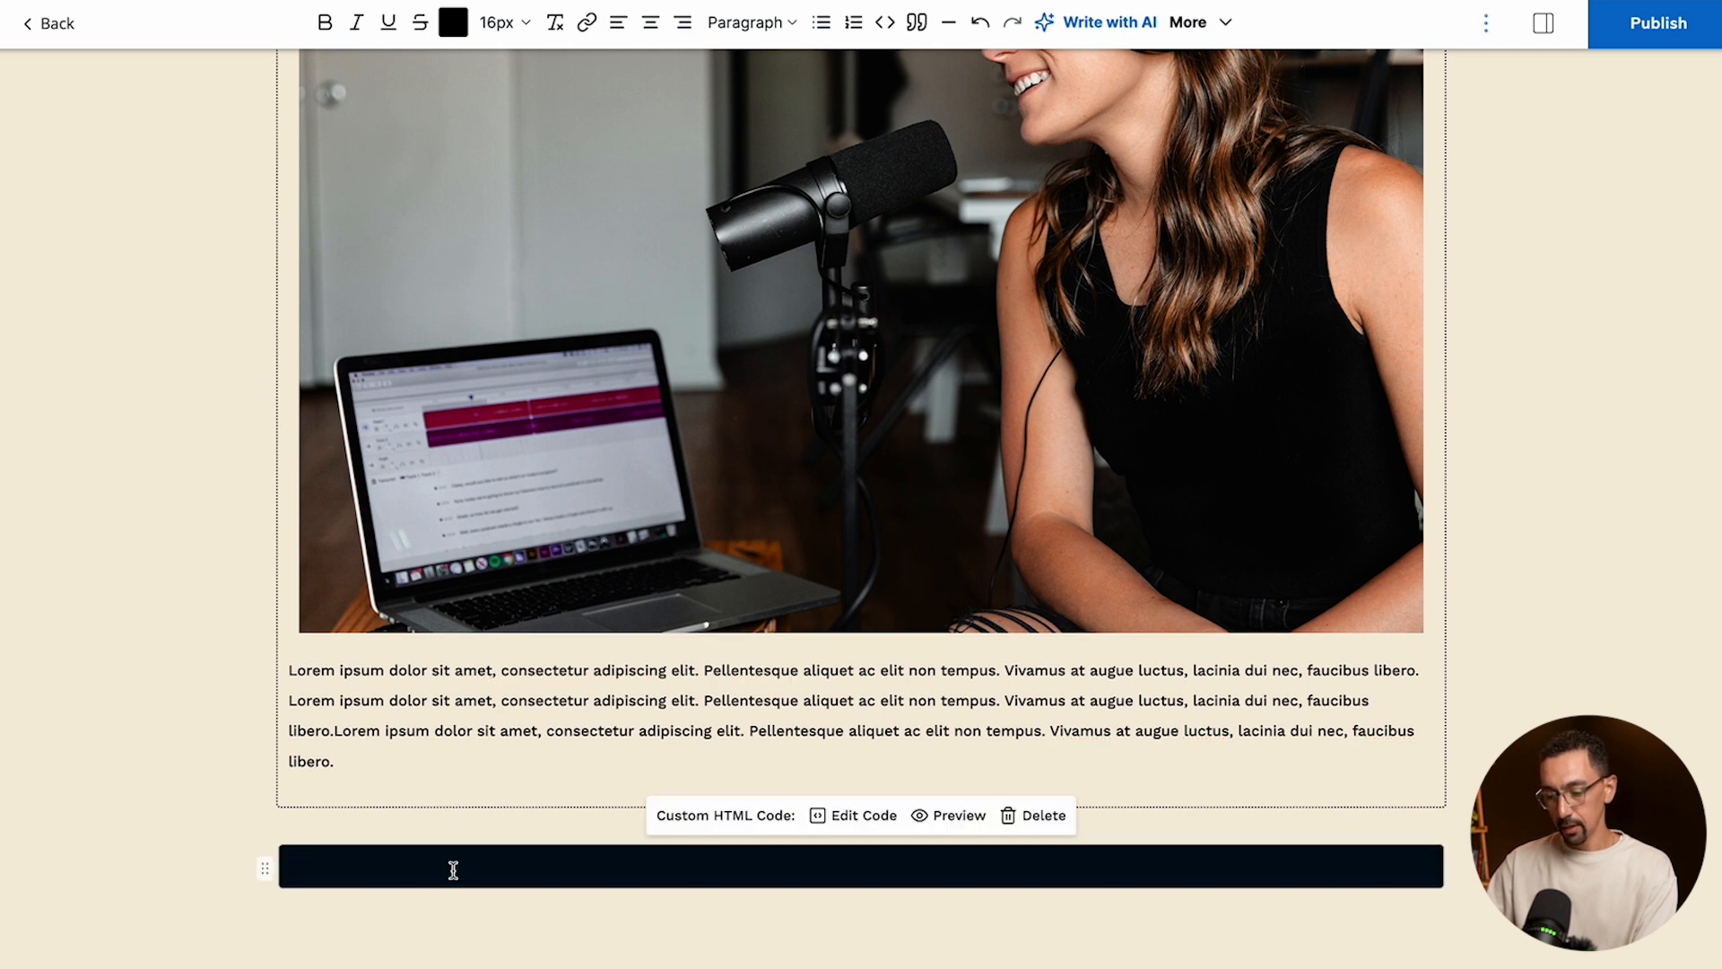
left_click(868, 818)
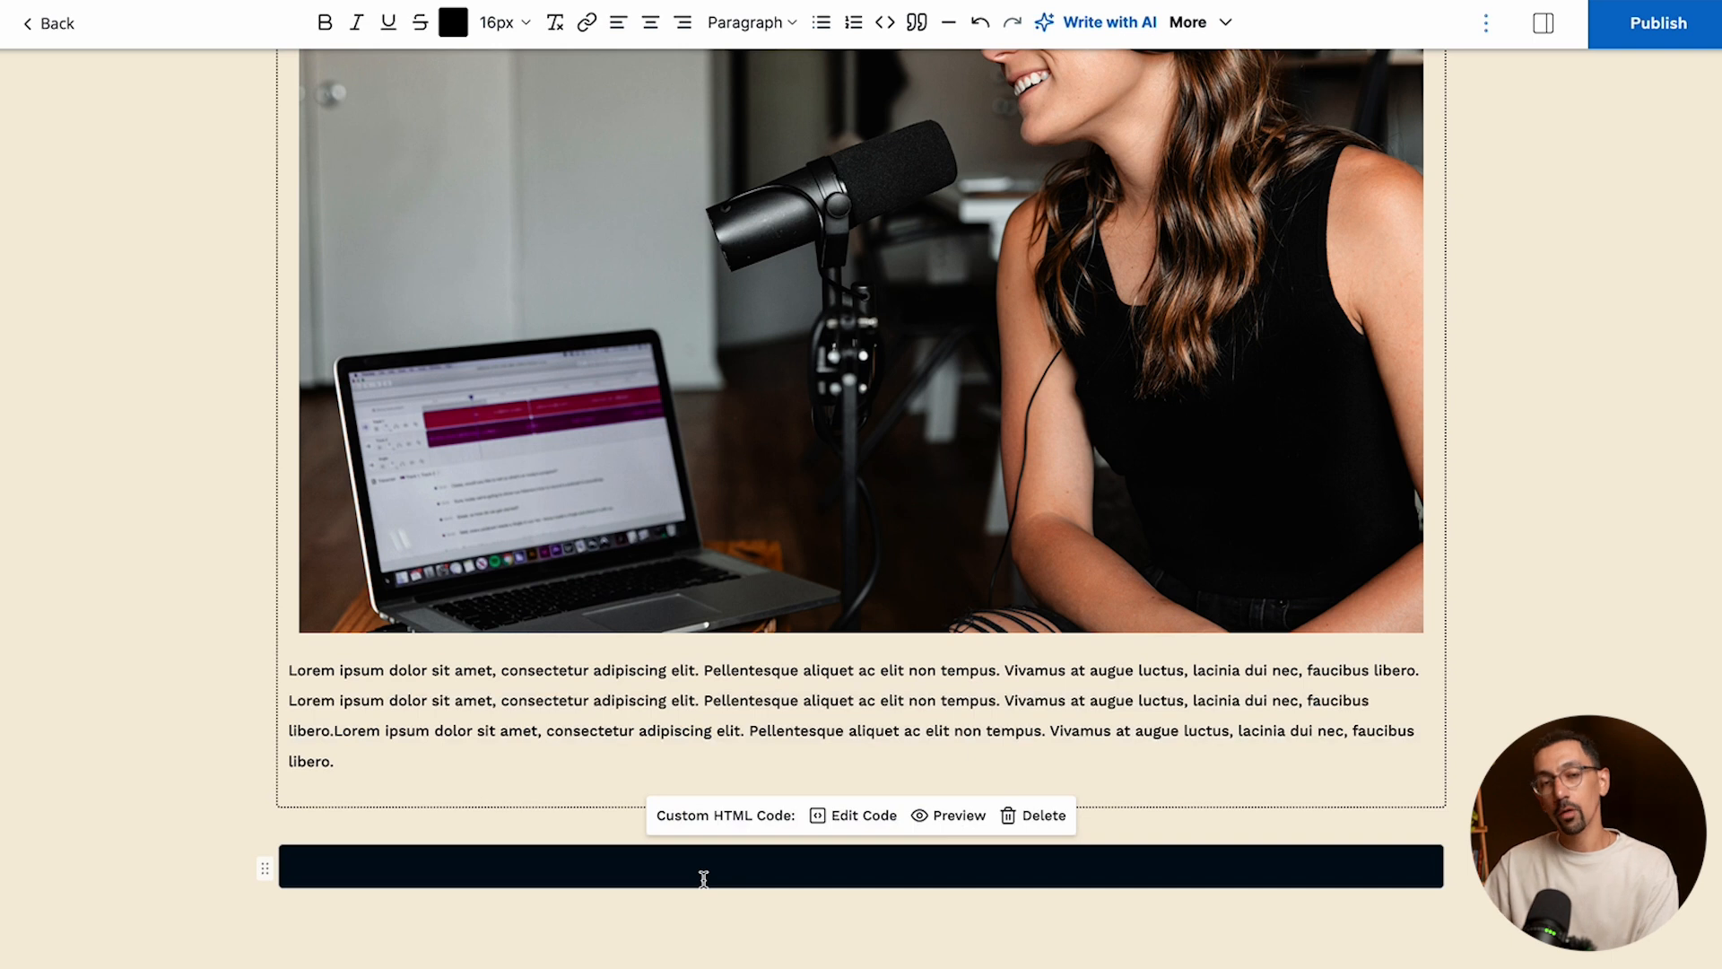
type("<script async data-uid=\"303f9e3aaa\" src=\"https://launchhappy.ck.page/303f9e3aaa/index.js\"></script>")
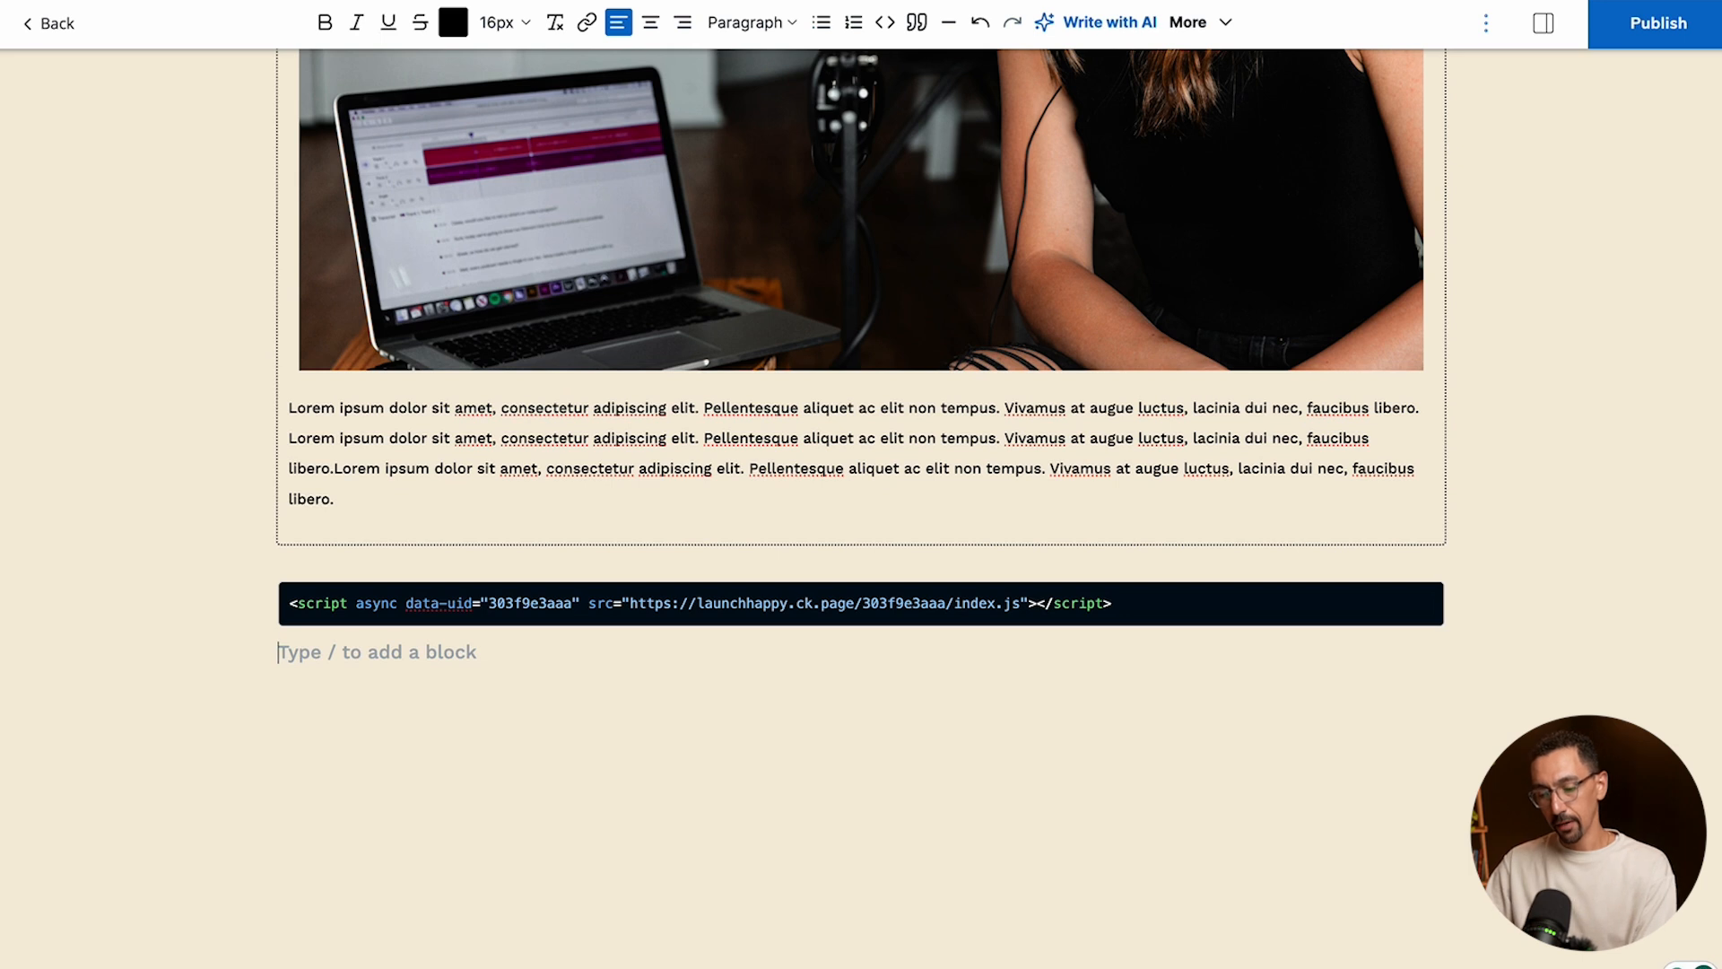
- Embed the YouTube video on the lifestyle-first approach to indie hacking by pasting its link below the script block
key("Return")
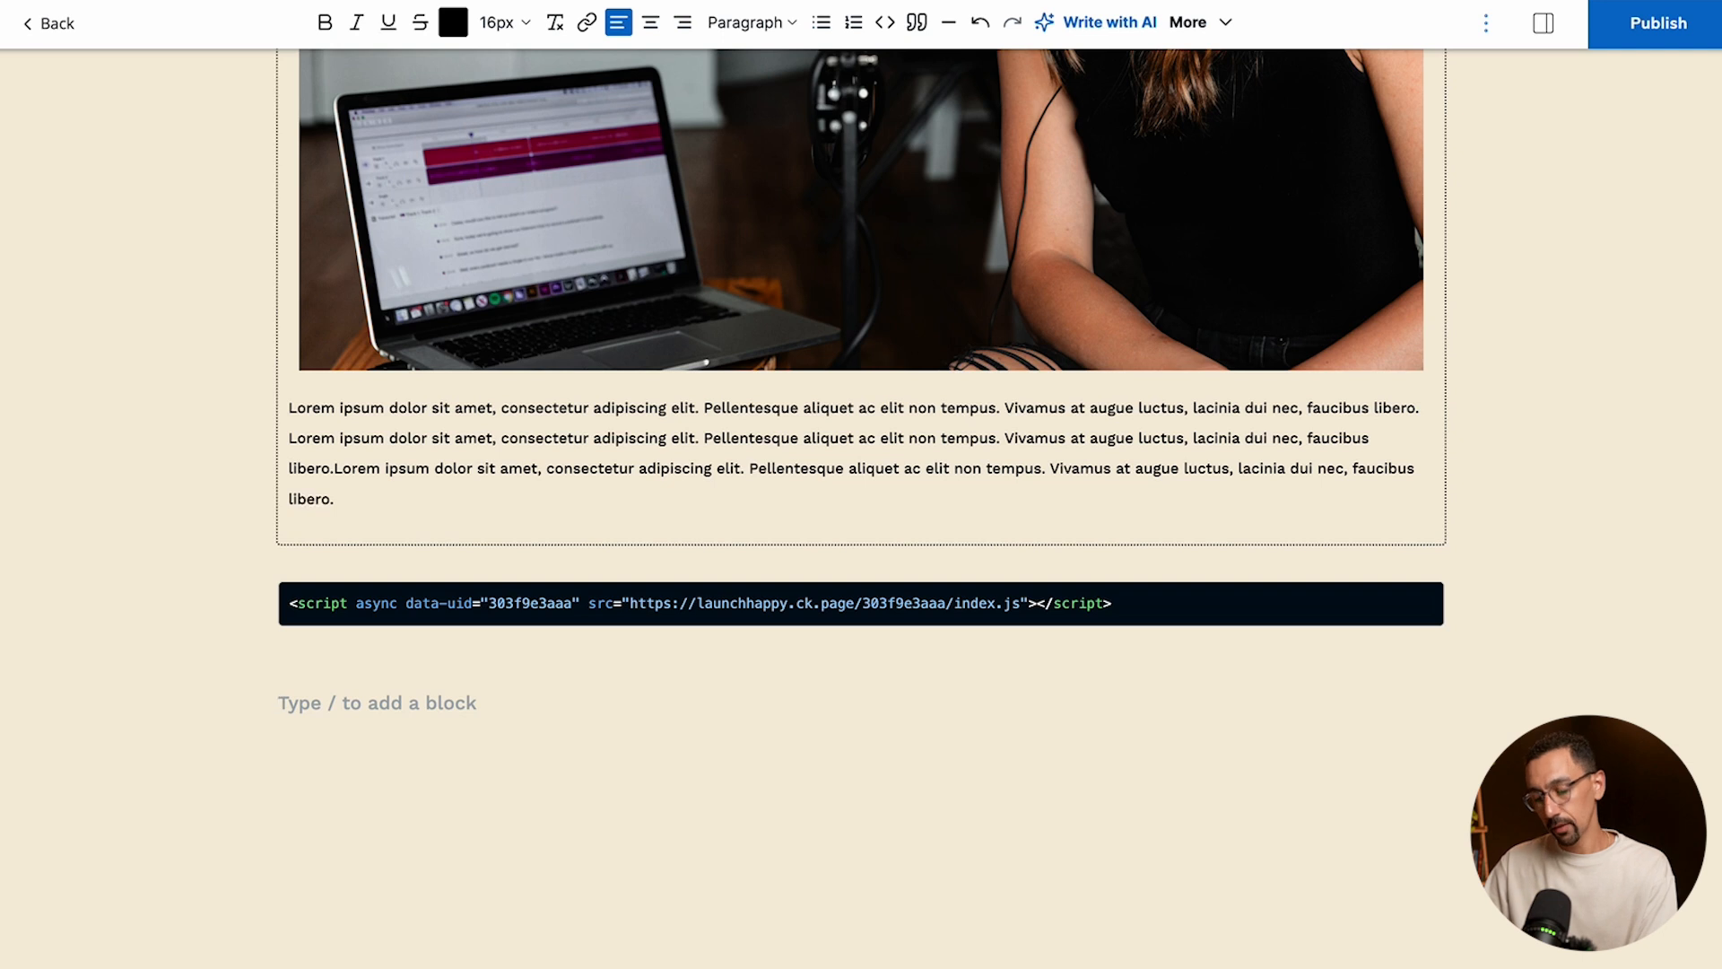
key("ctrl+v")
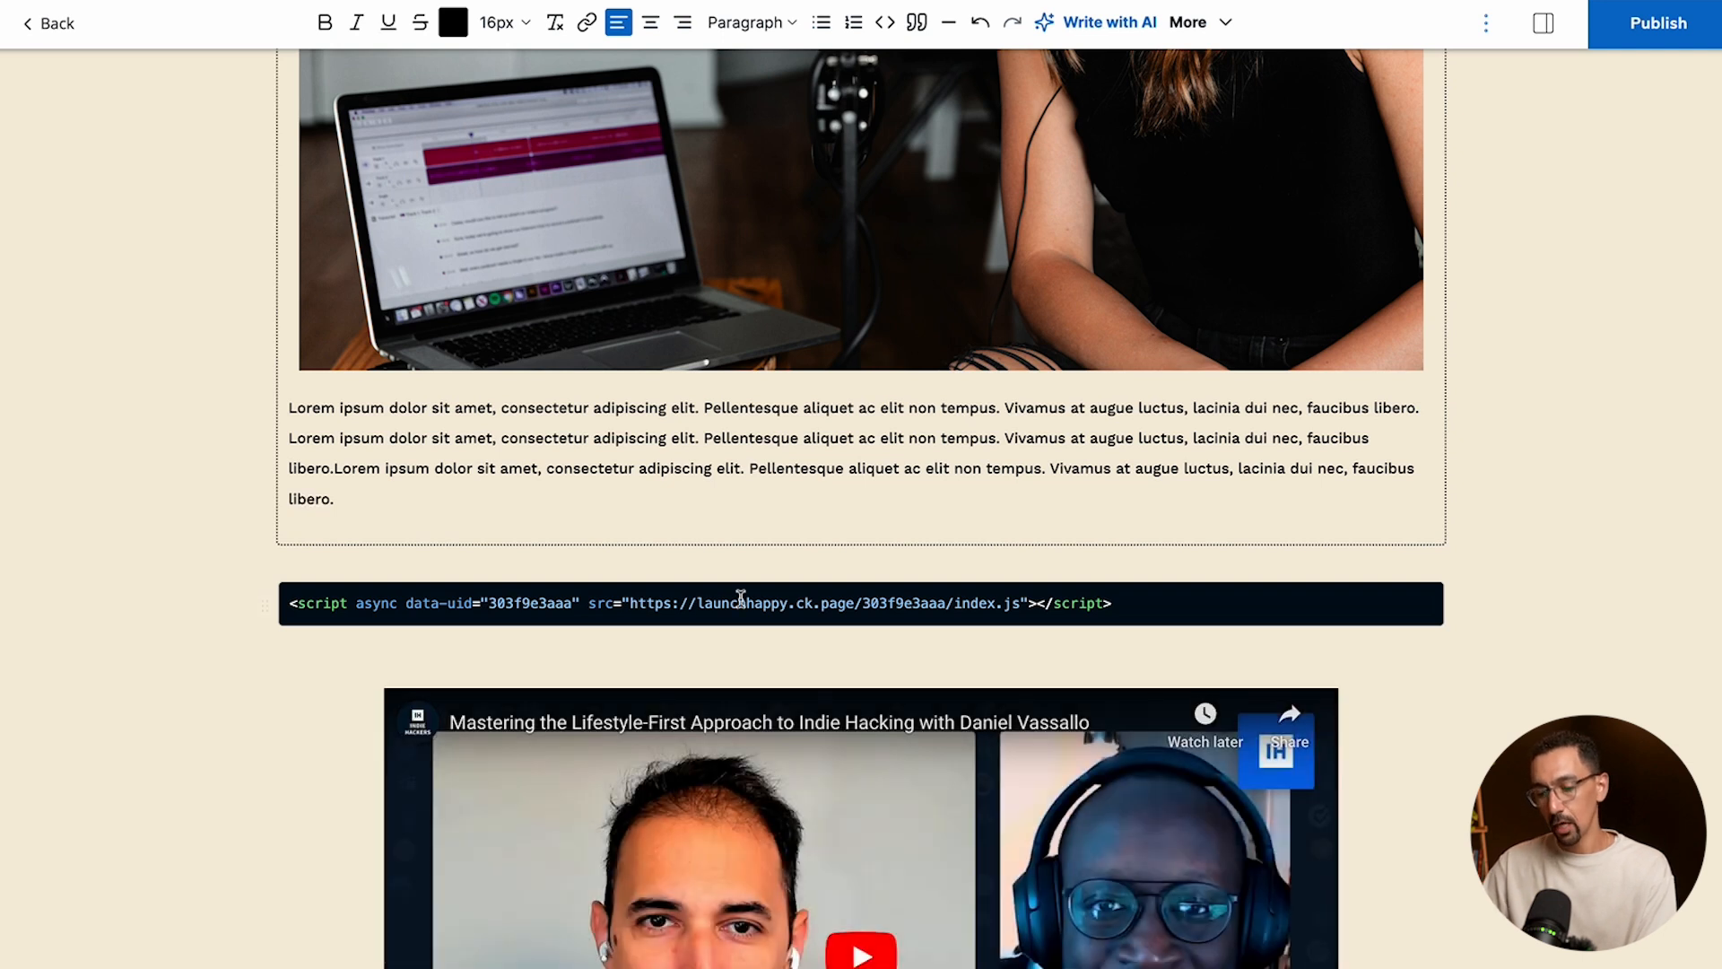
- Copy the anchor link of the Header Four section
scroll(364, 625, "down", 5)
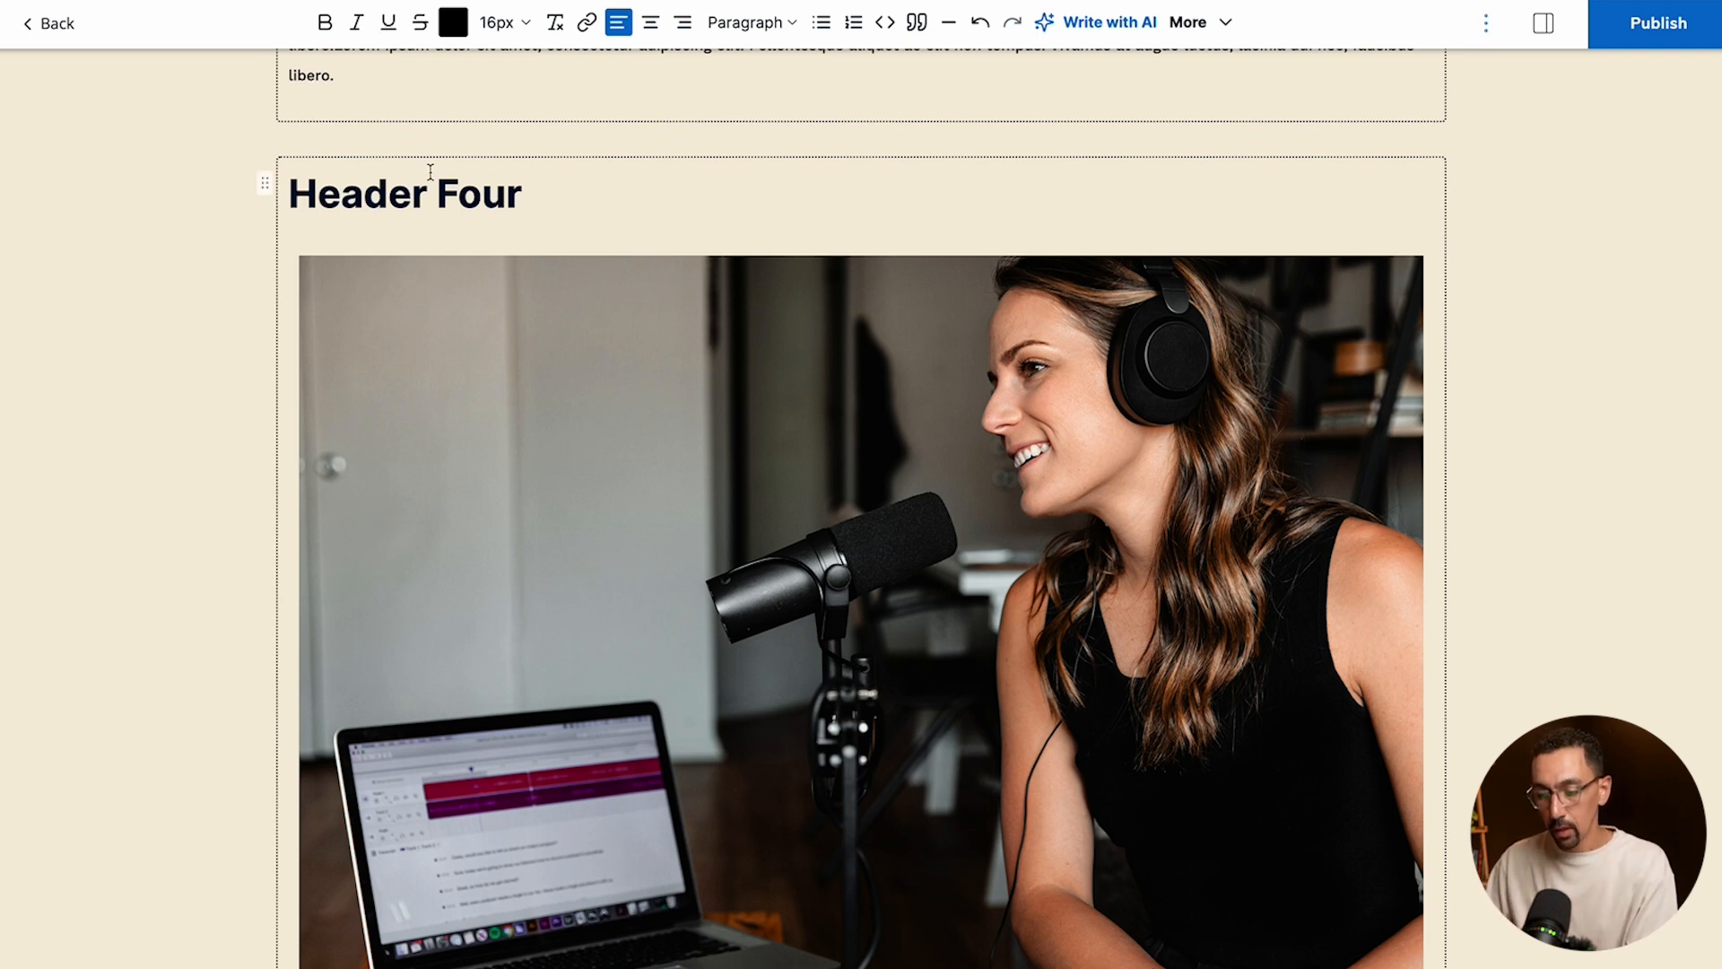
left_click(489, 191)
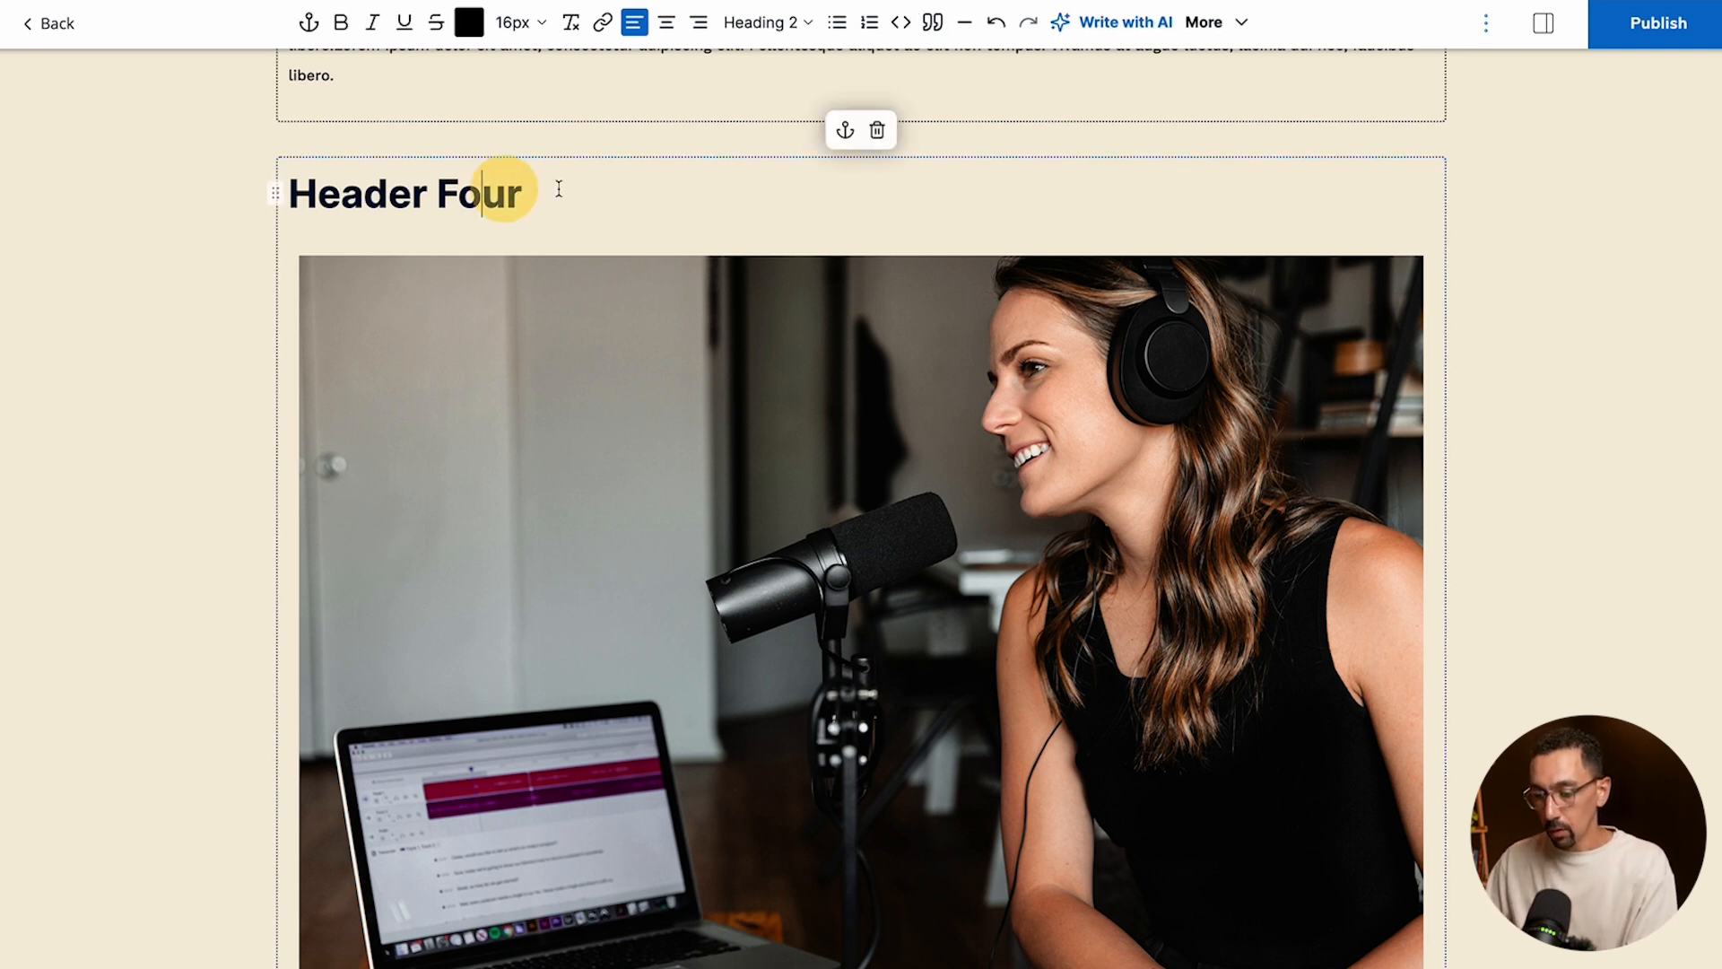
left_click(846, 133)
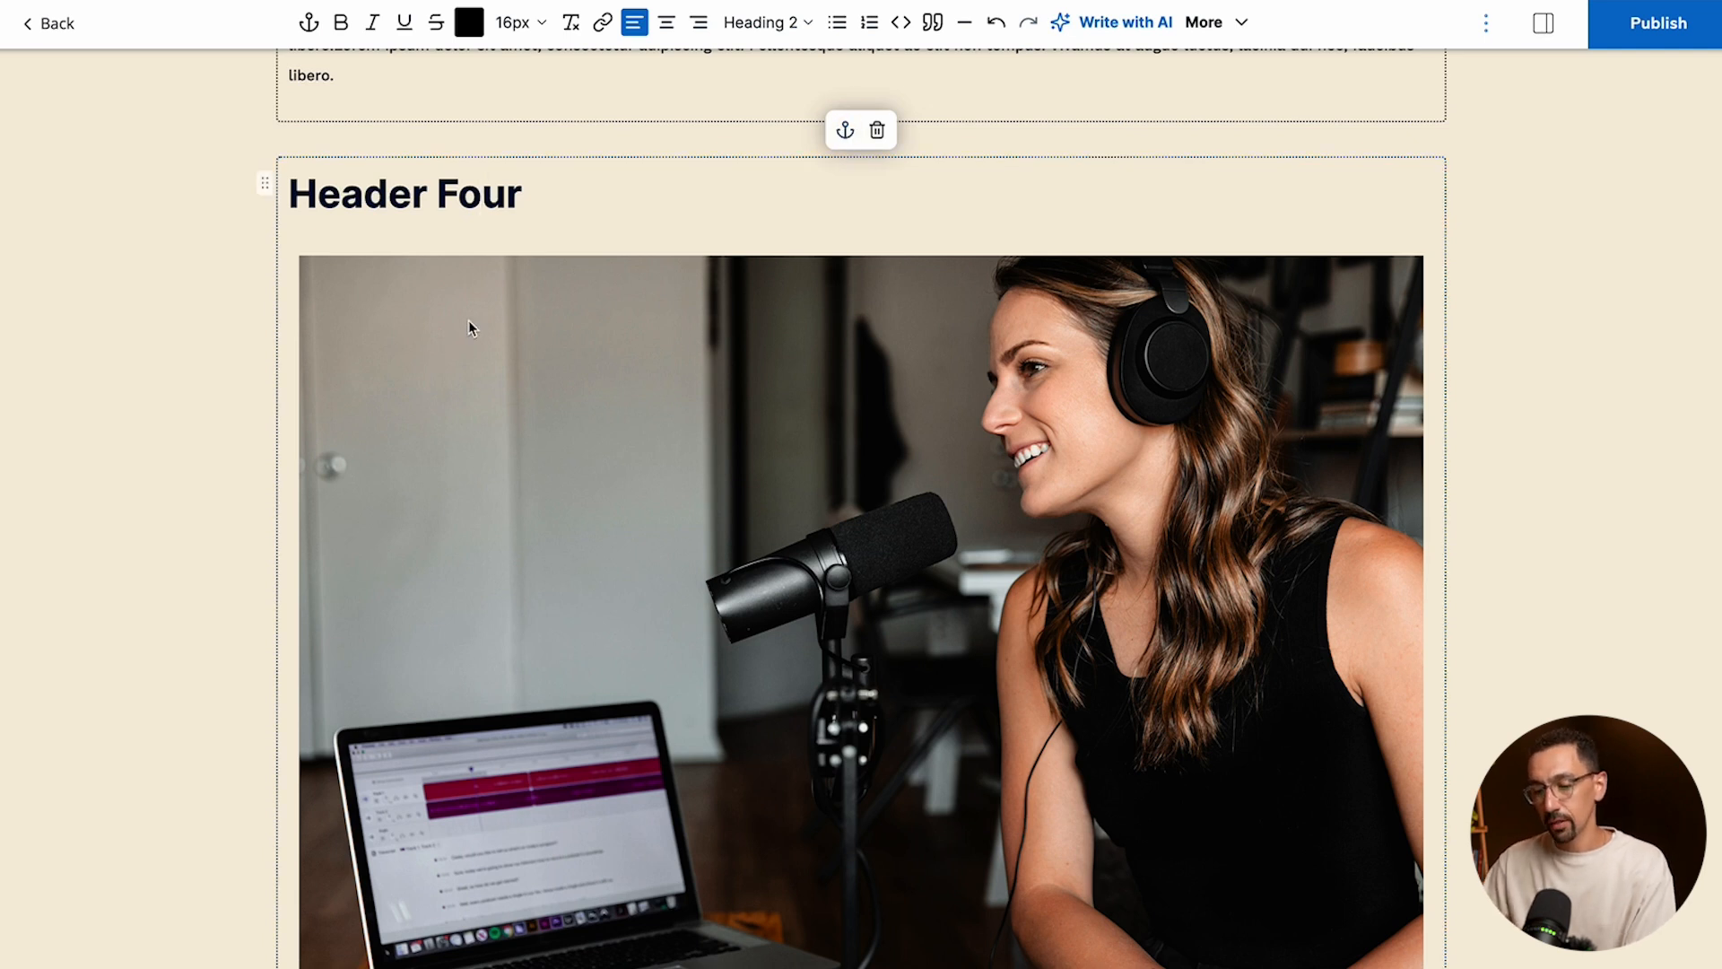
- Add the paragraph "Make sure to checkout section four." between the bold Lorem ipsum text and the Header Two section
scroll(468, 320, "up", 20)
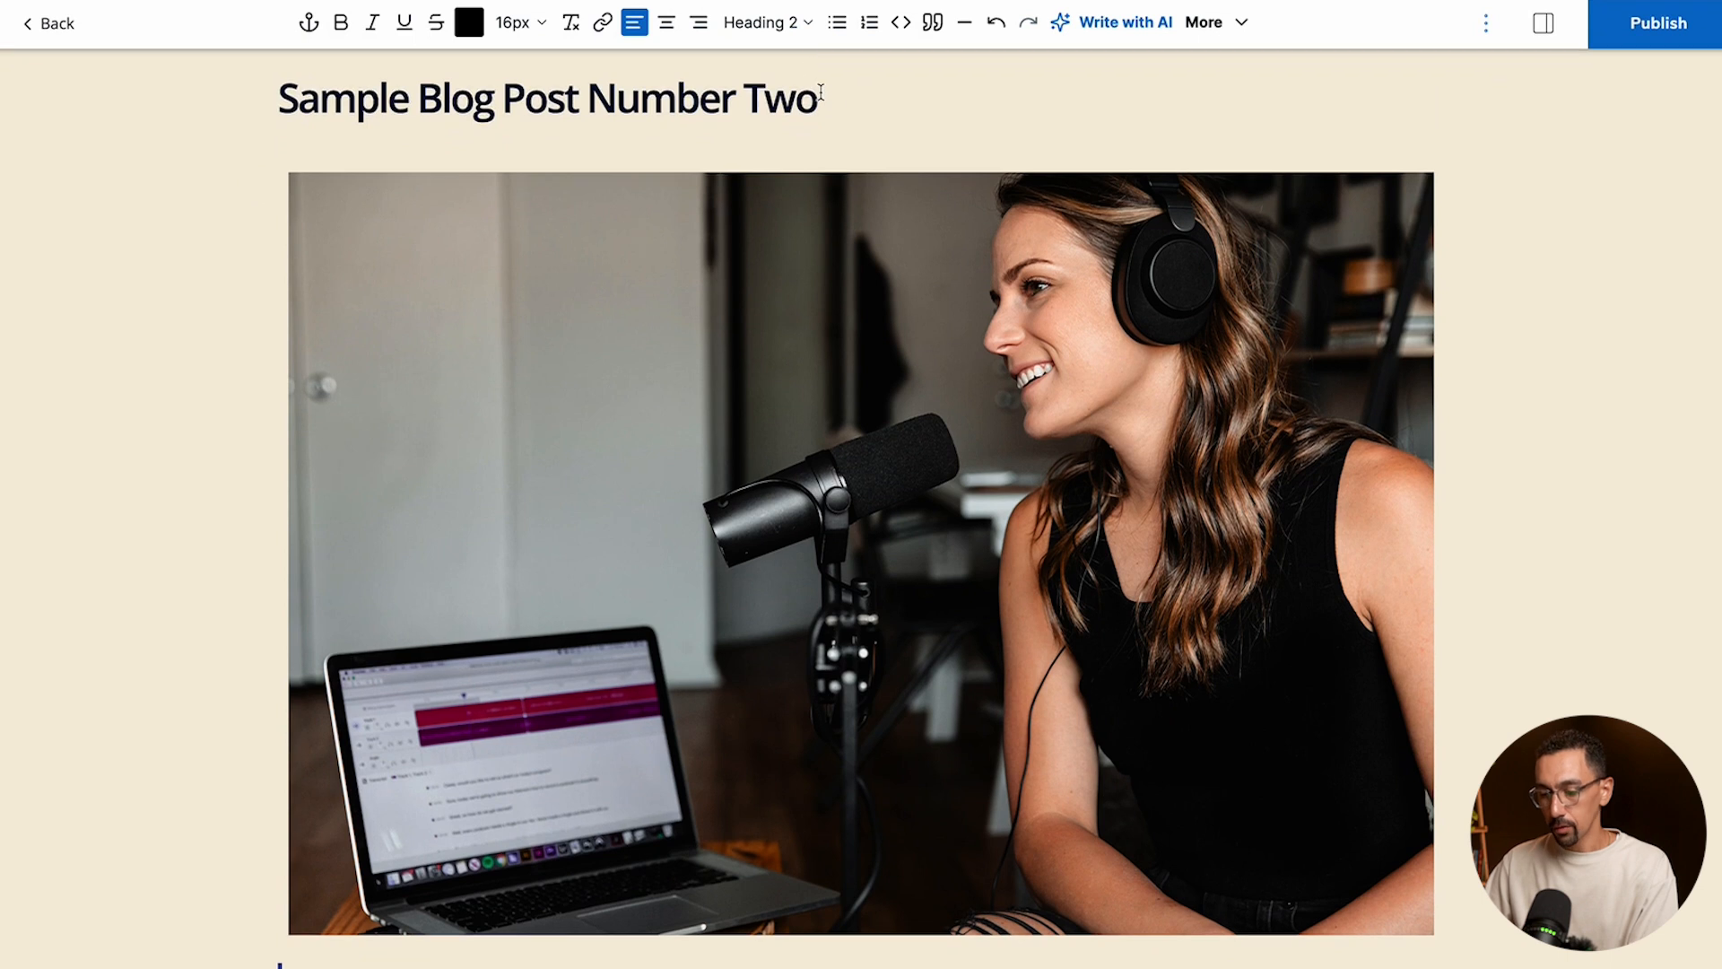
scroll(773, 269, "down", 7)
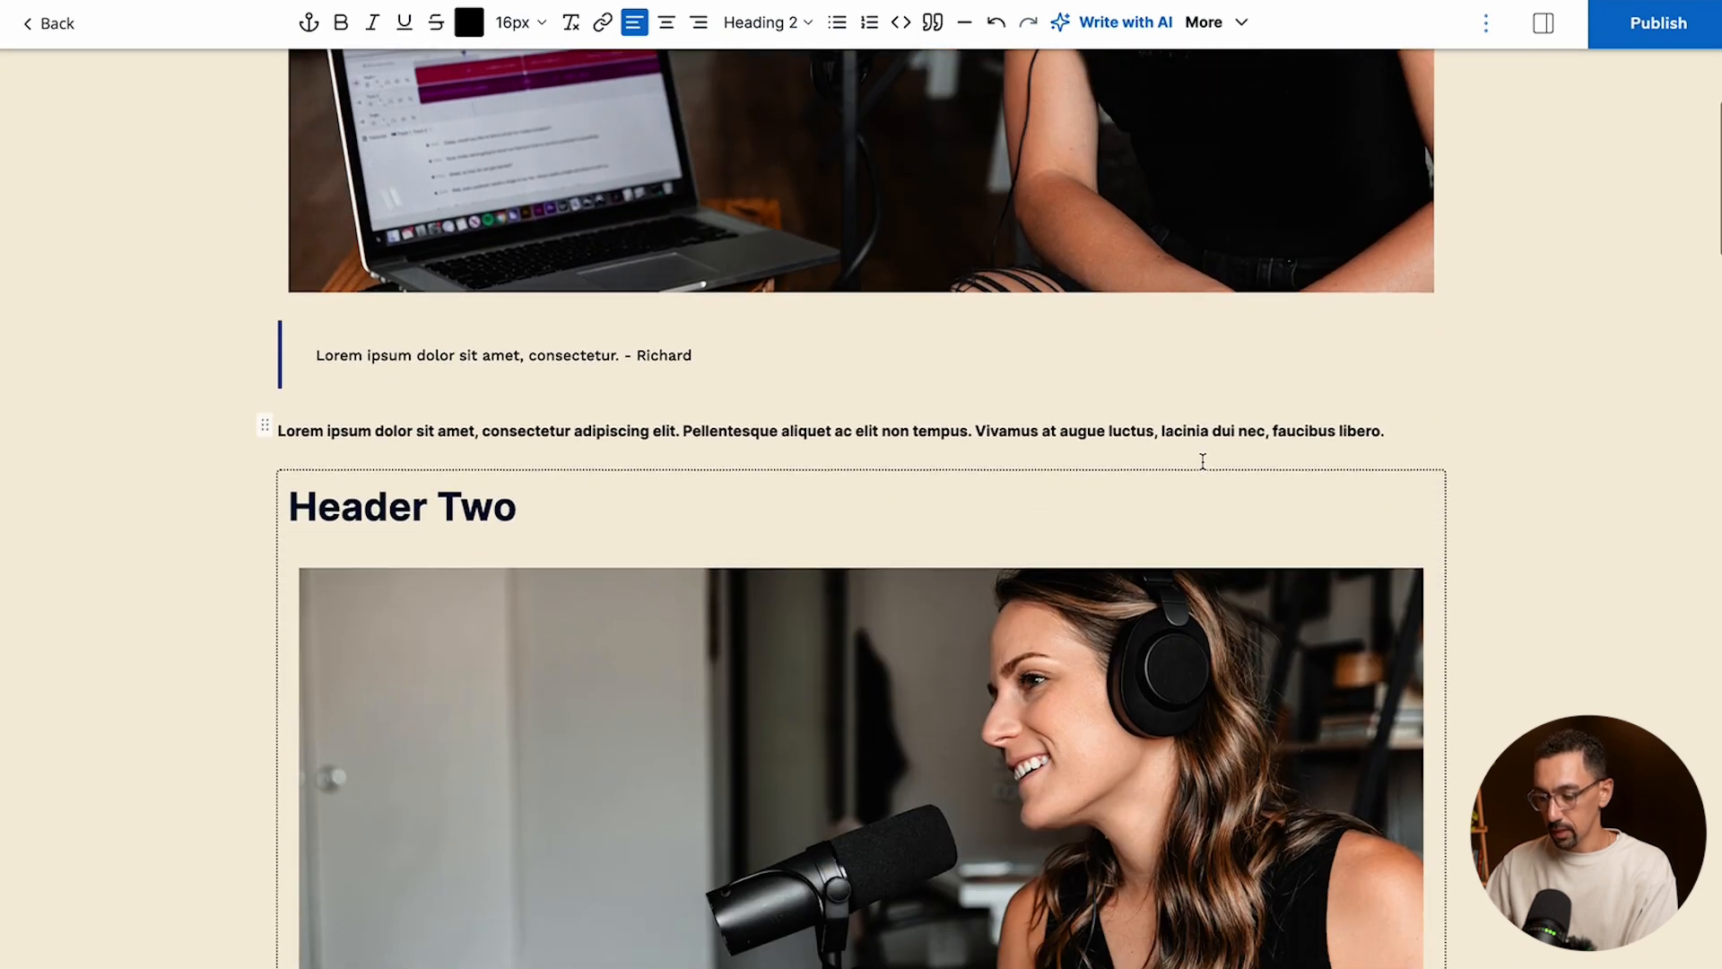
left_click(1396, 431)
key("Return")
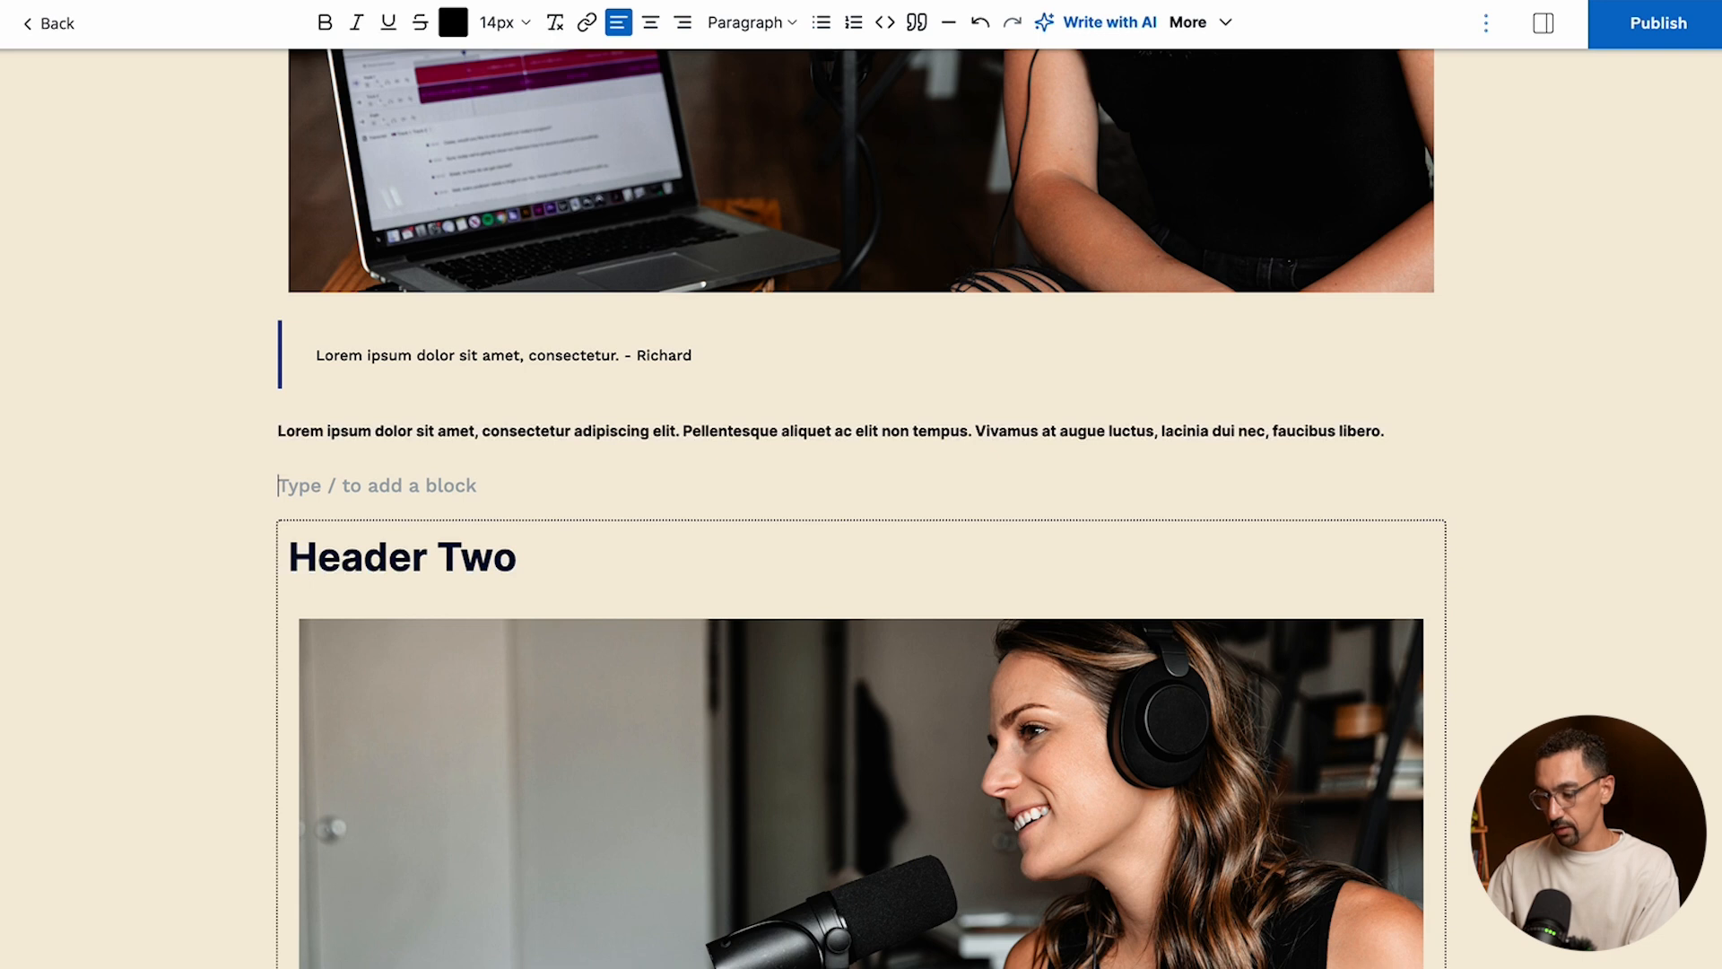
type("Mak")
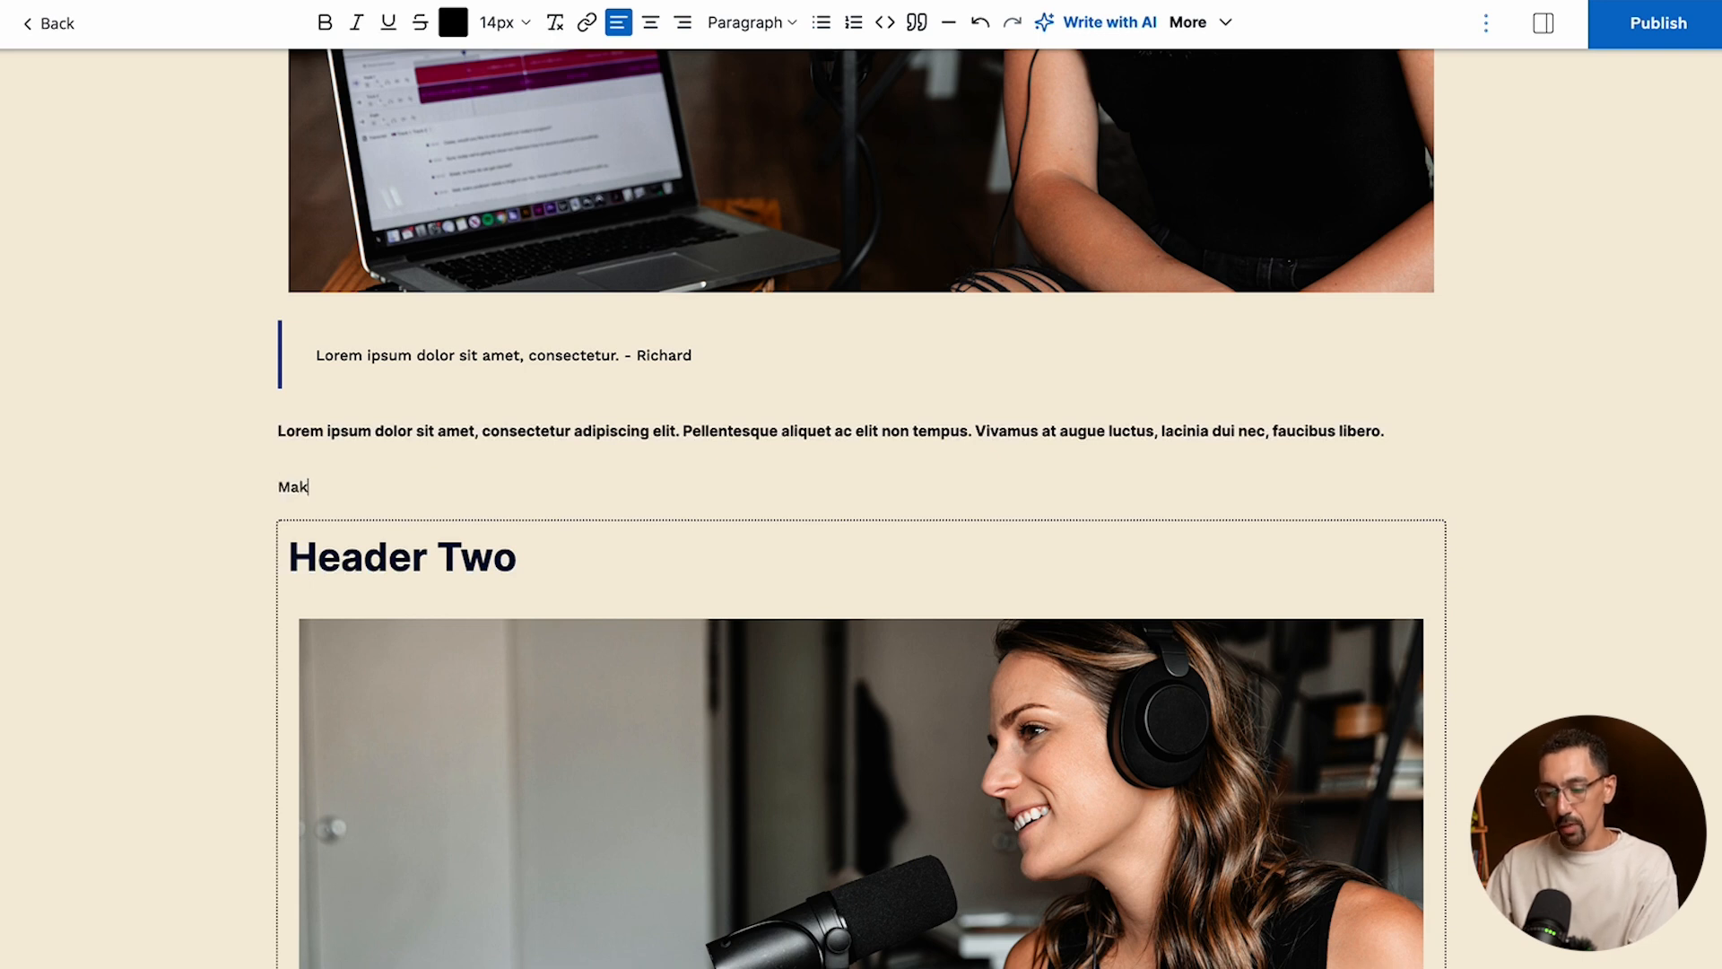
type("e sure to checkout se")
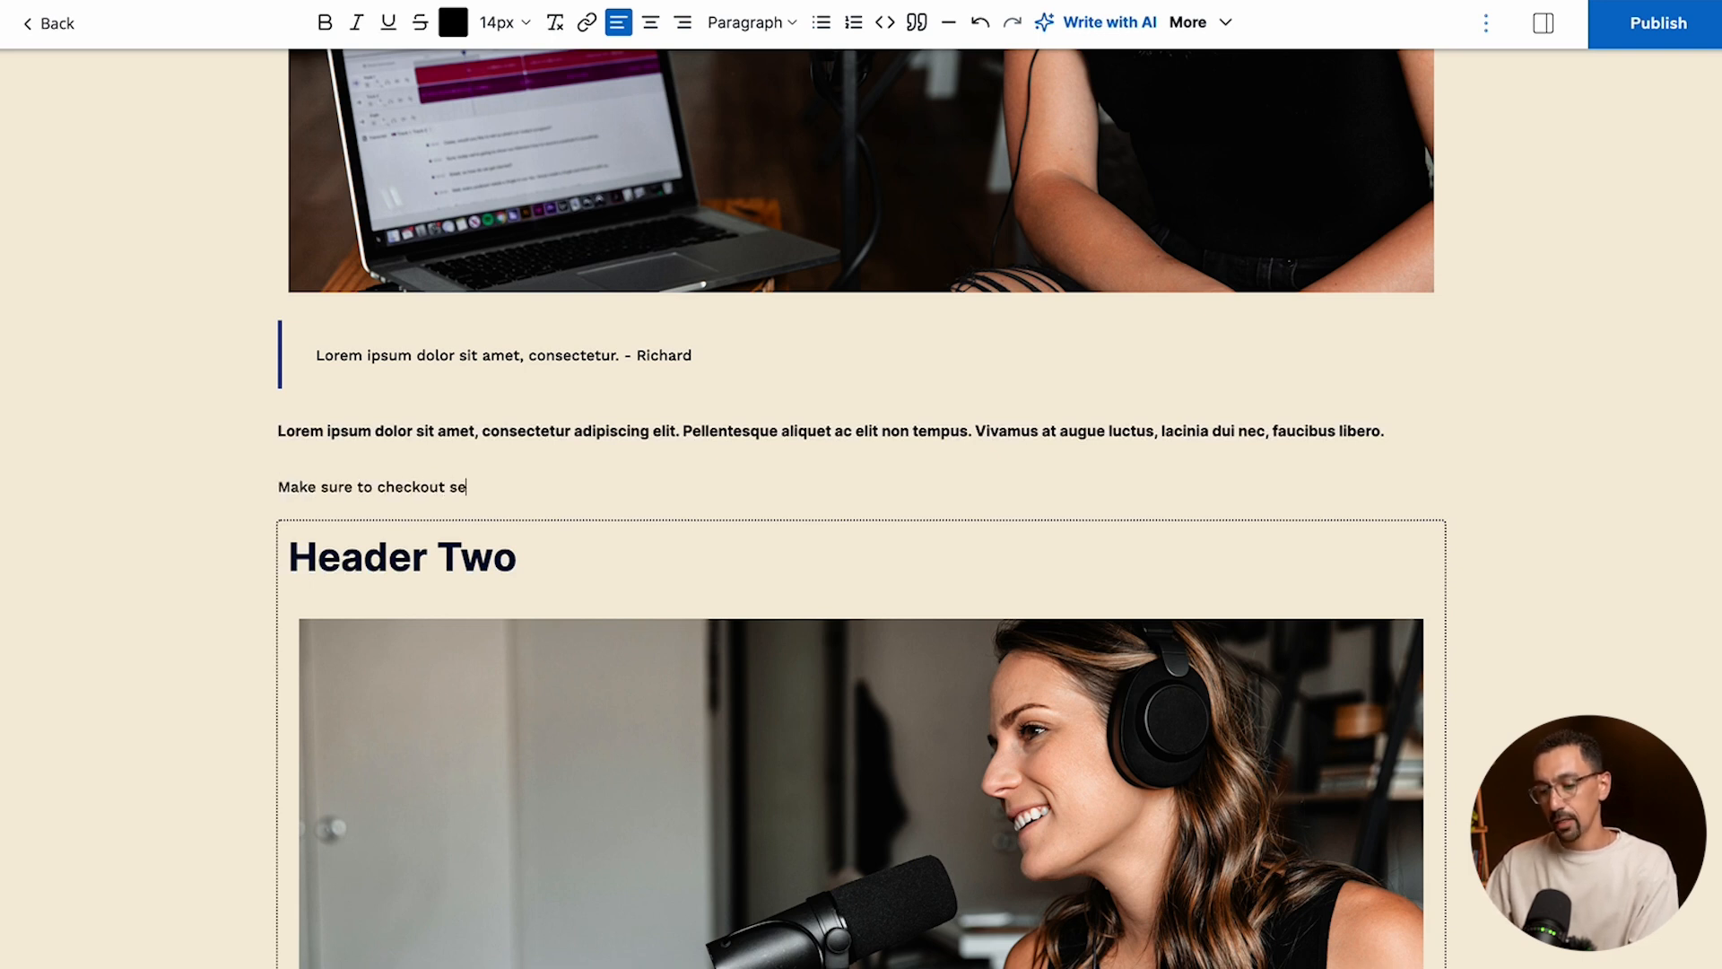
type("ction four.")
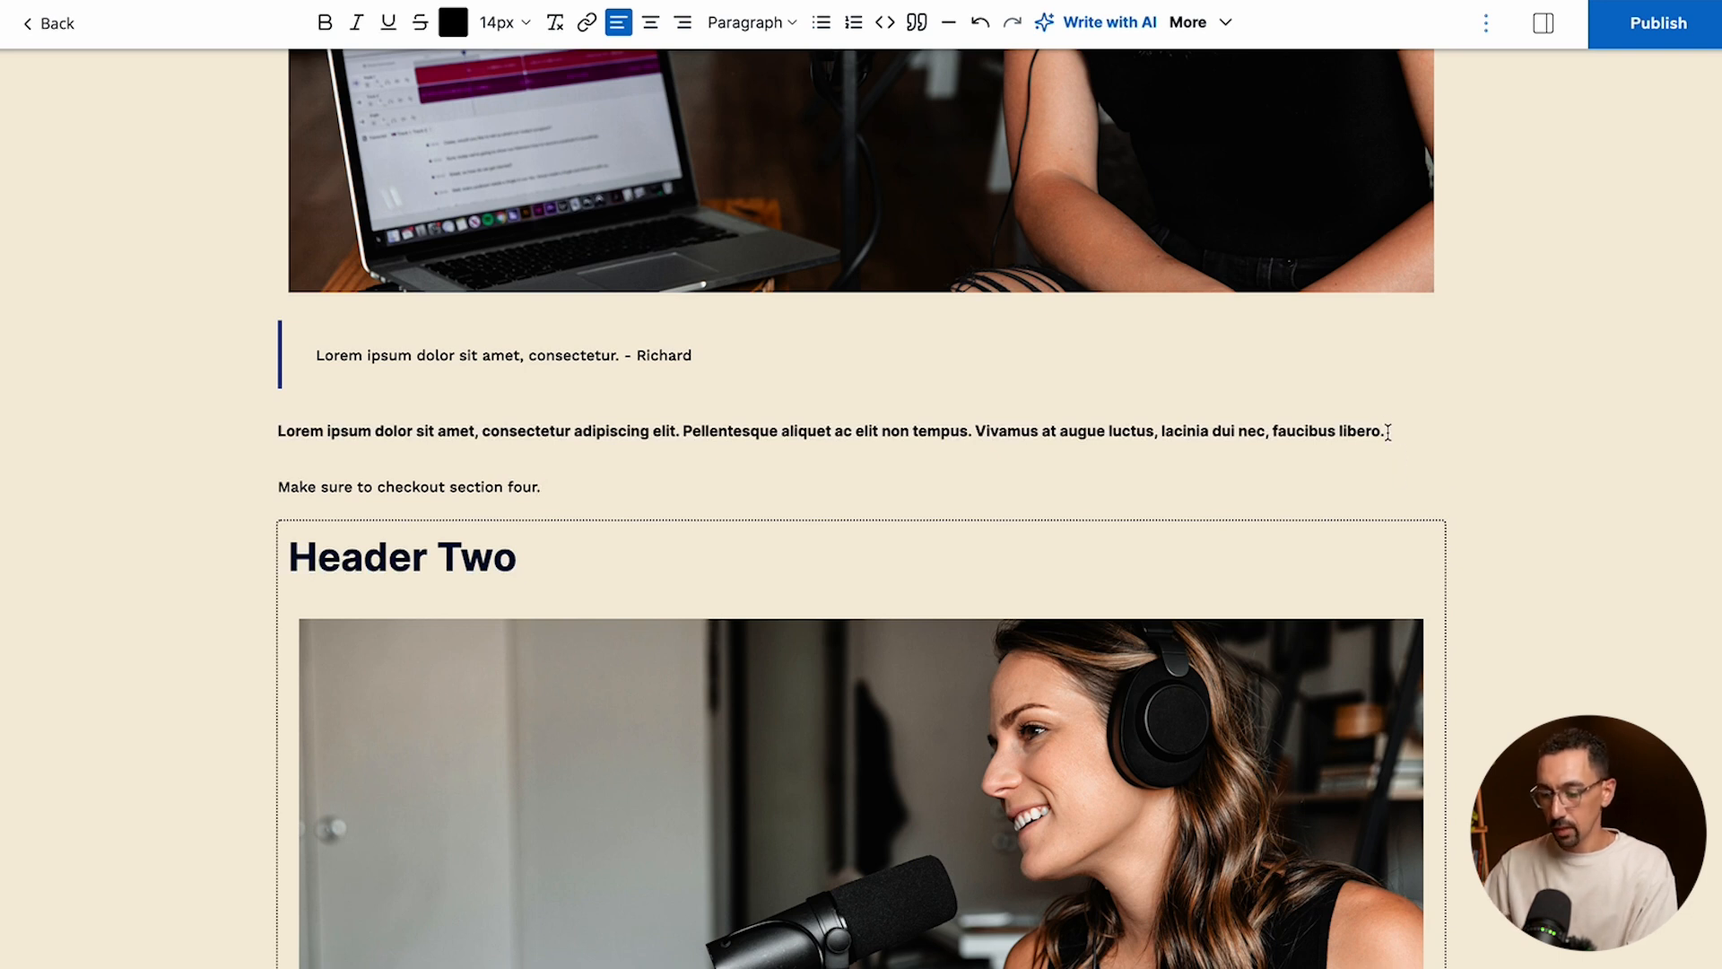
- Link the words "section four" in the new paragraph to the anchor #686bf
left_click_drag(538, 489, 445, 486)
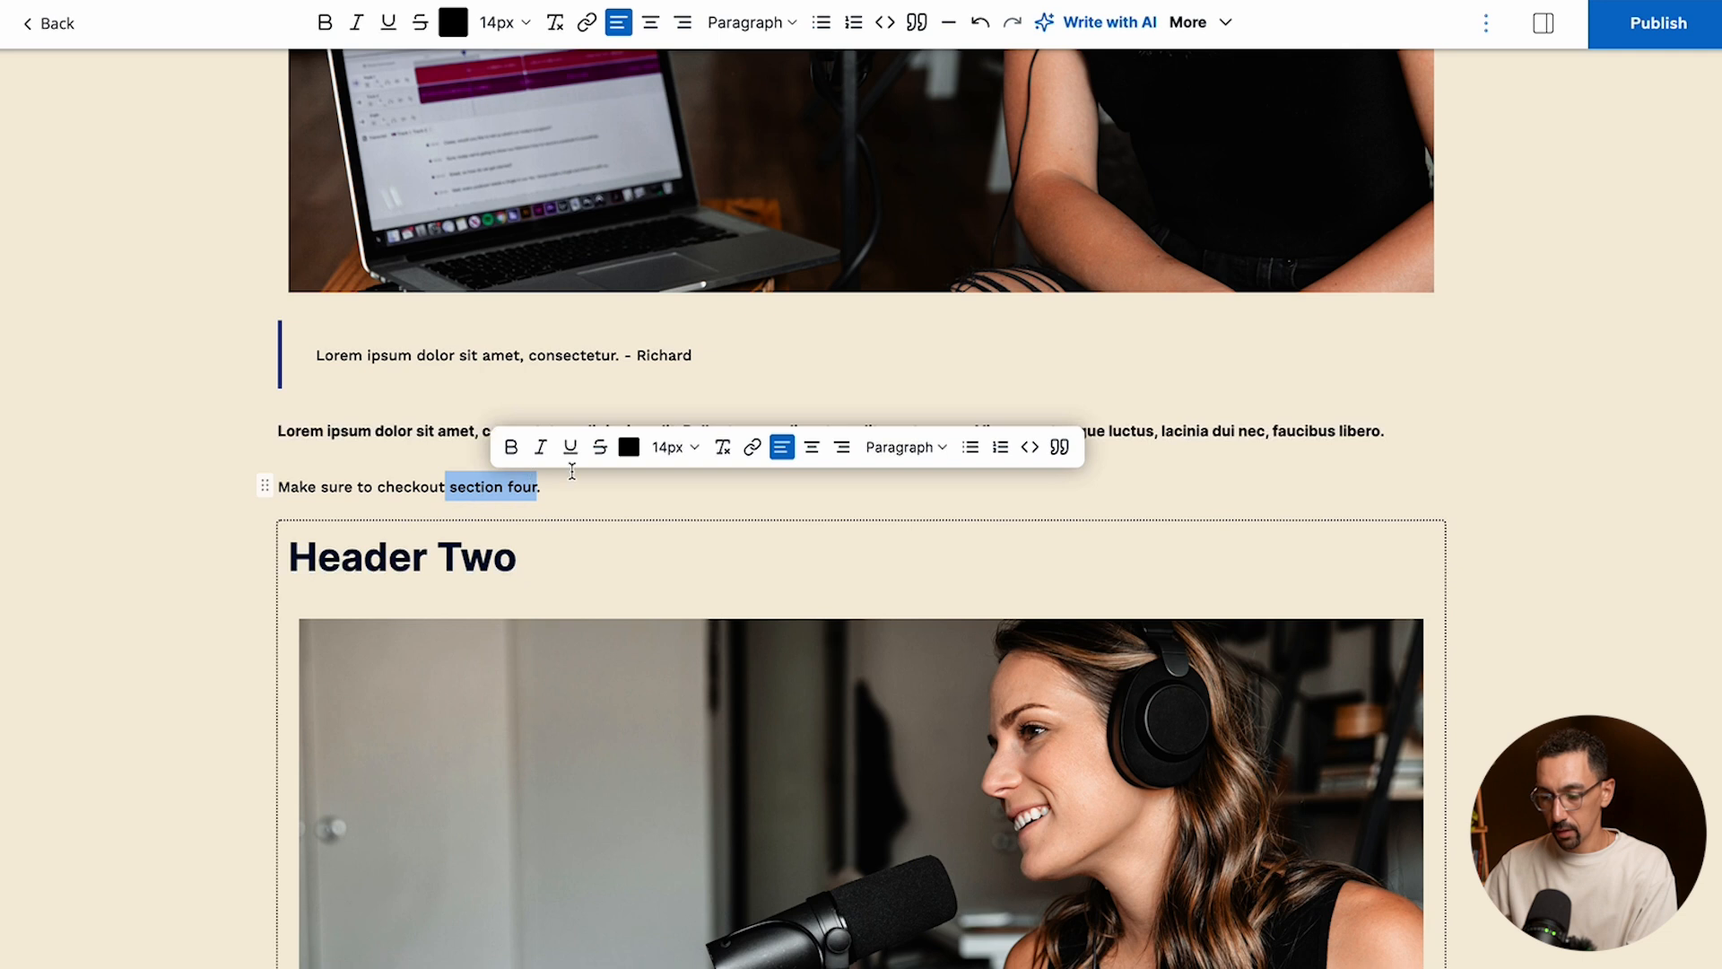
left_click(753, 452)
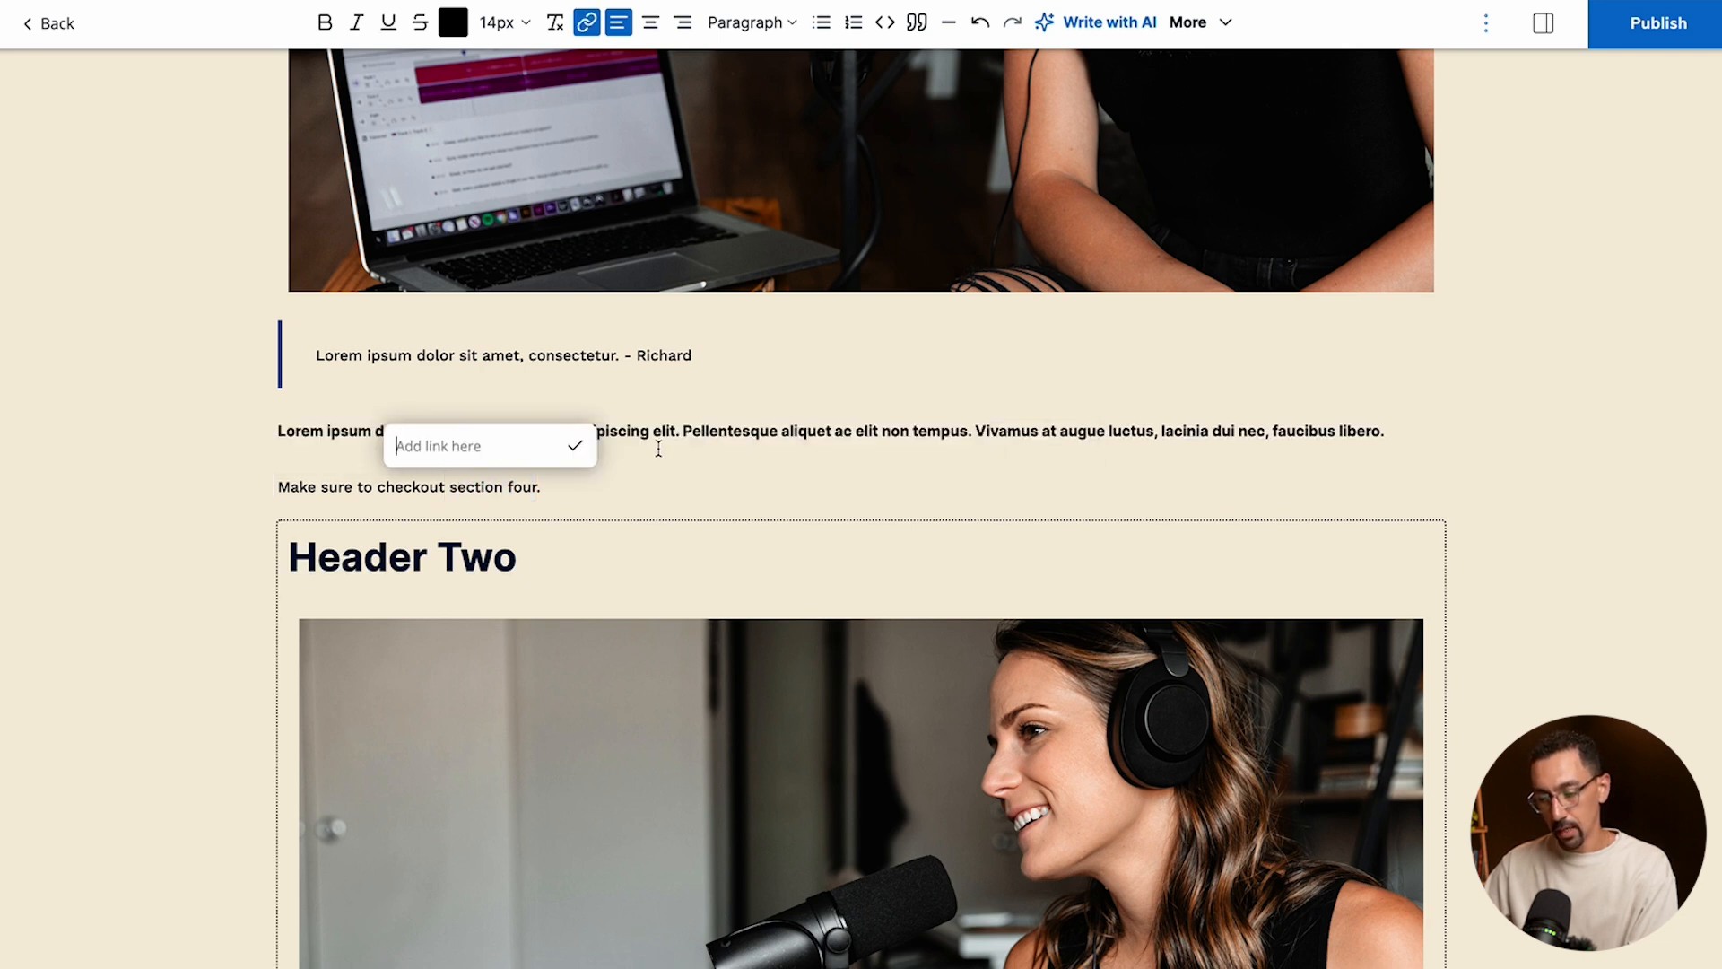
type("#686bf")
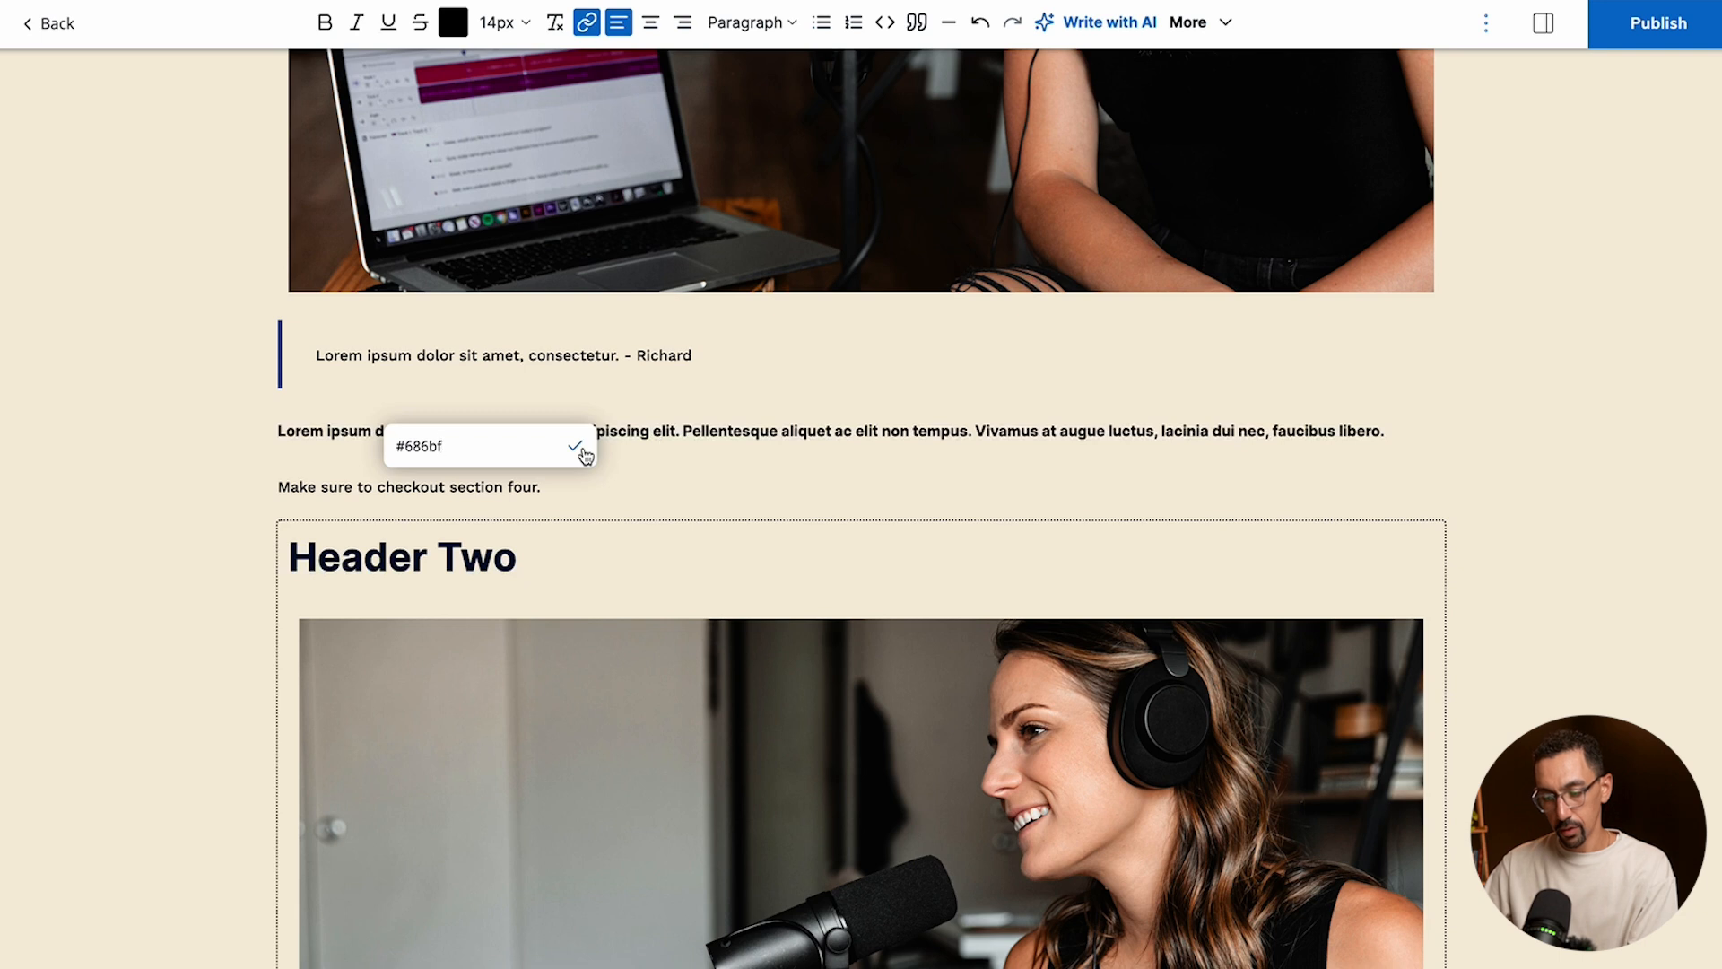
left_click(578, 448)
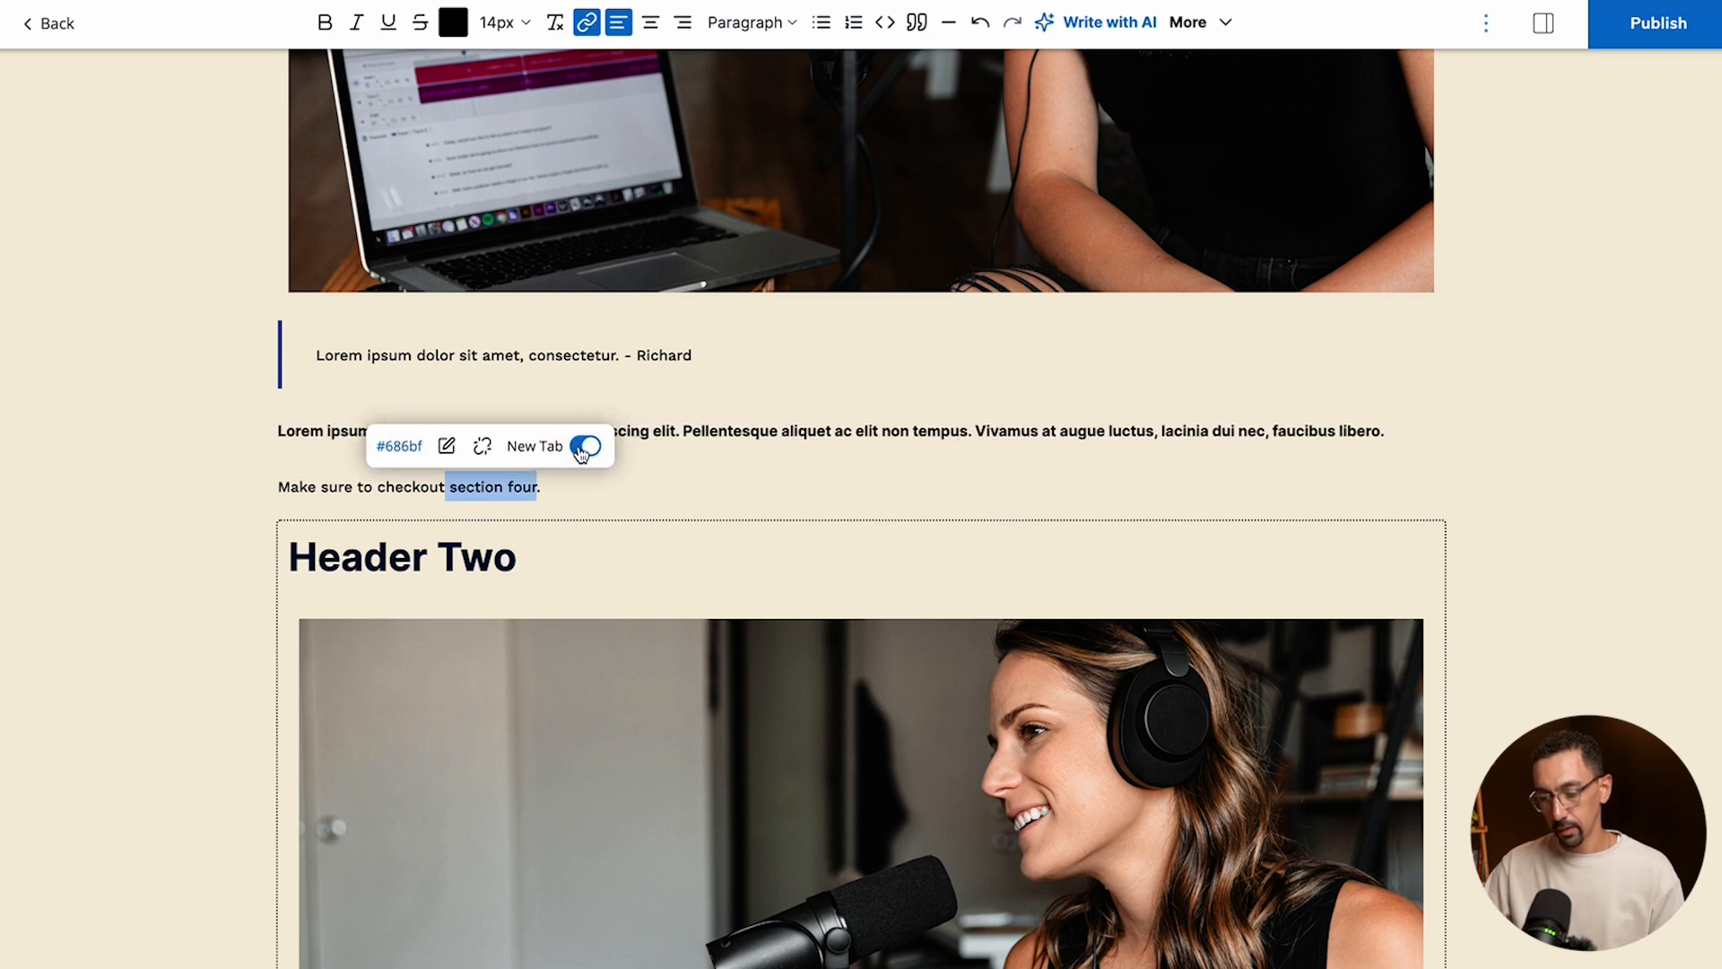
left_click(602, 491)
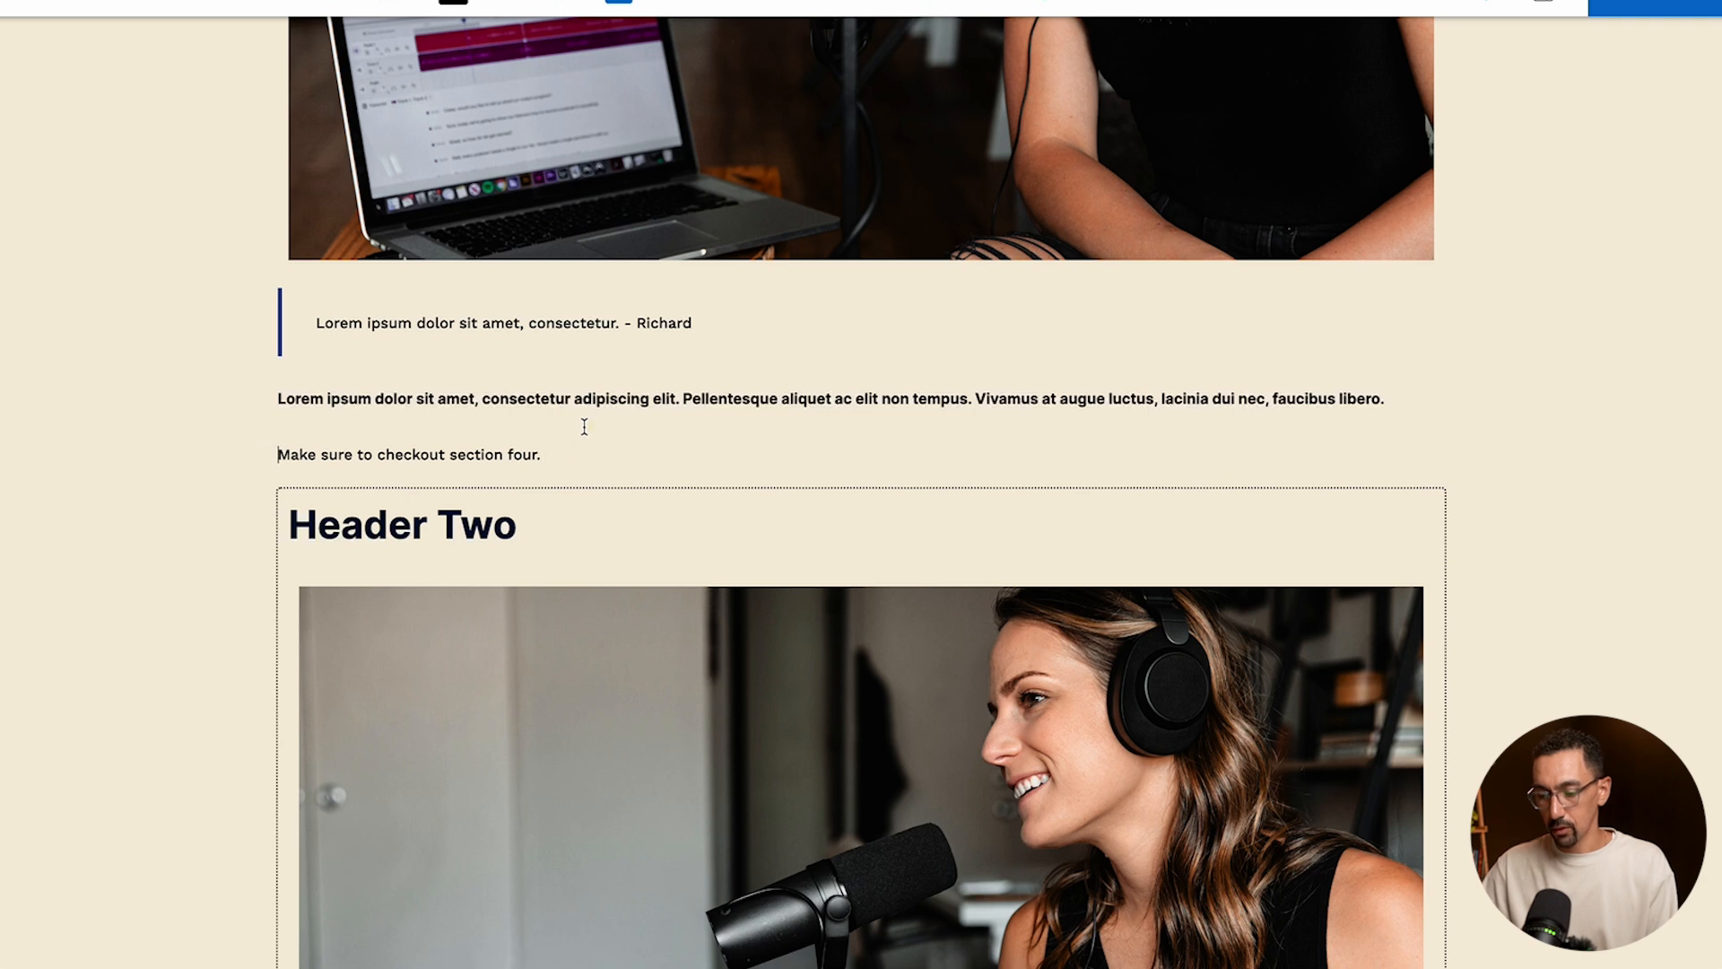
- Check the word count at the end of the post and return to the post title
left_click(618, 399)
scroll(643, 457, "down", 20)
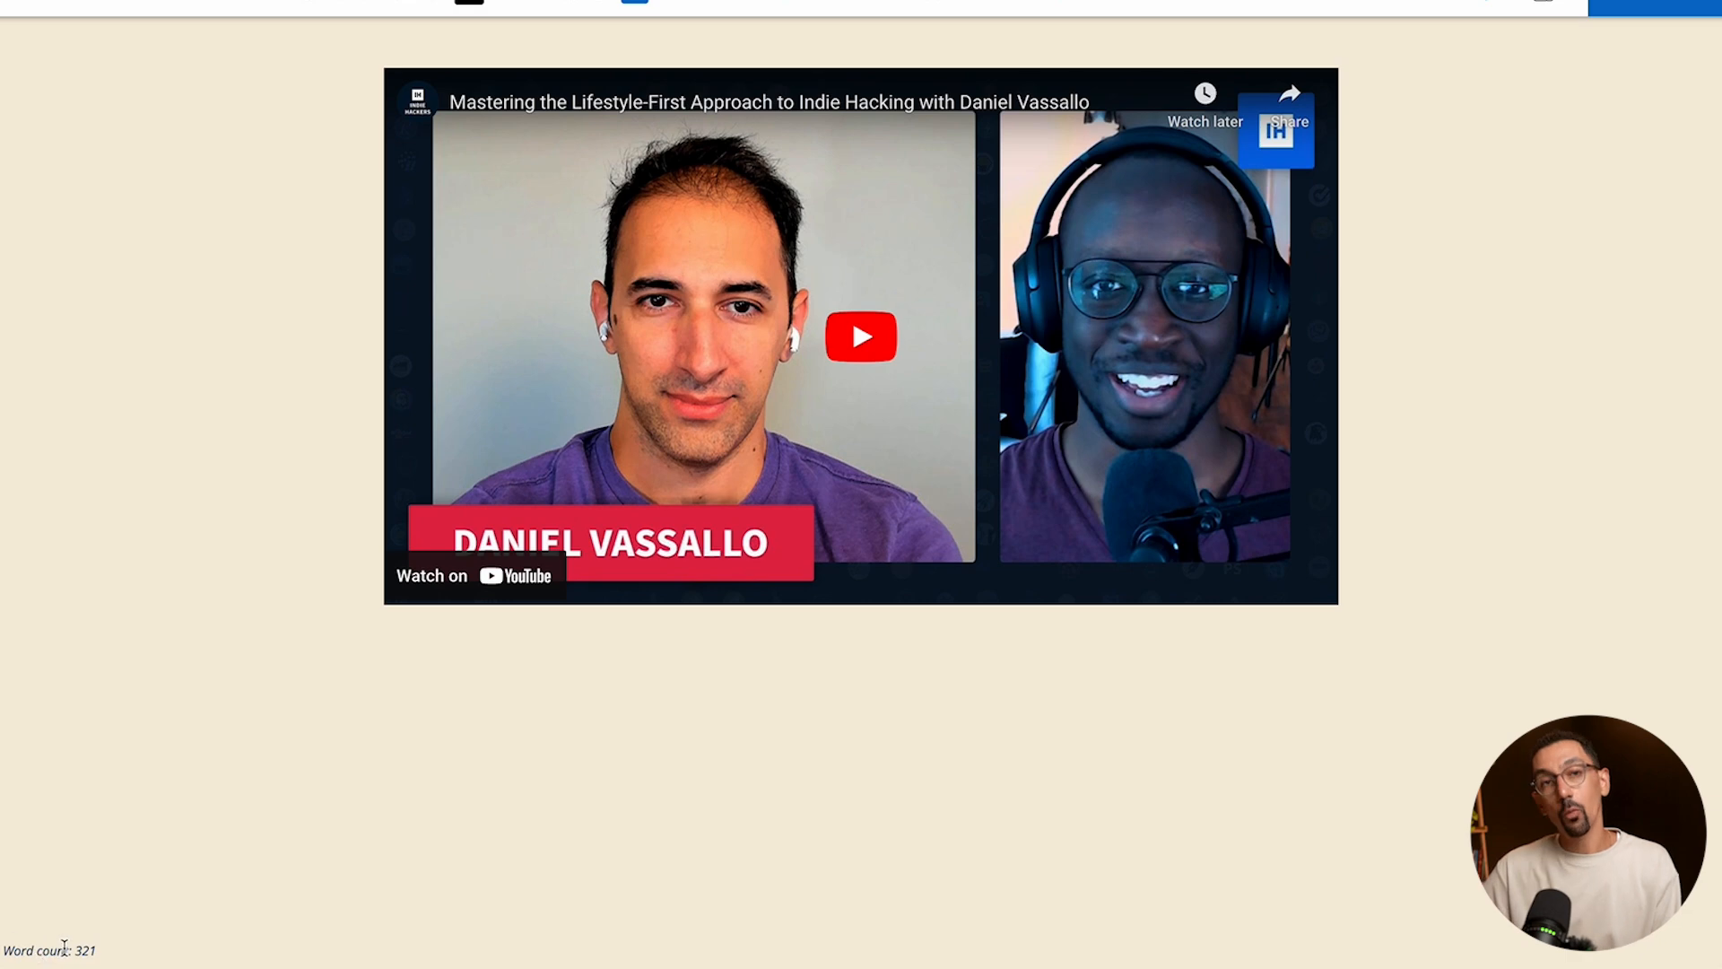
scroll(421, 707, "up", 10)
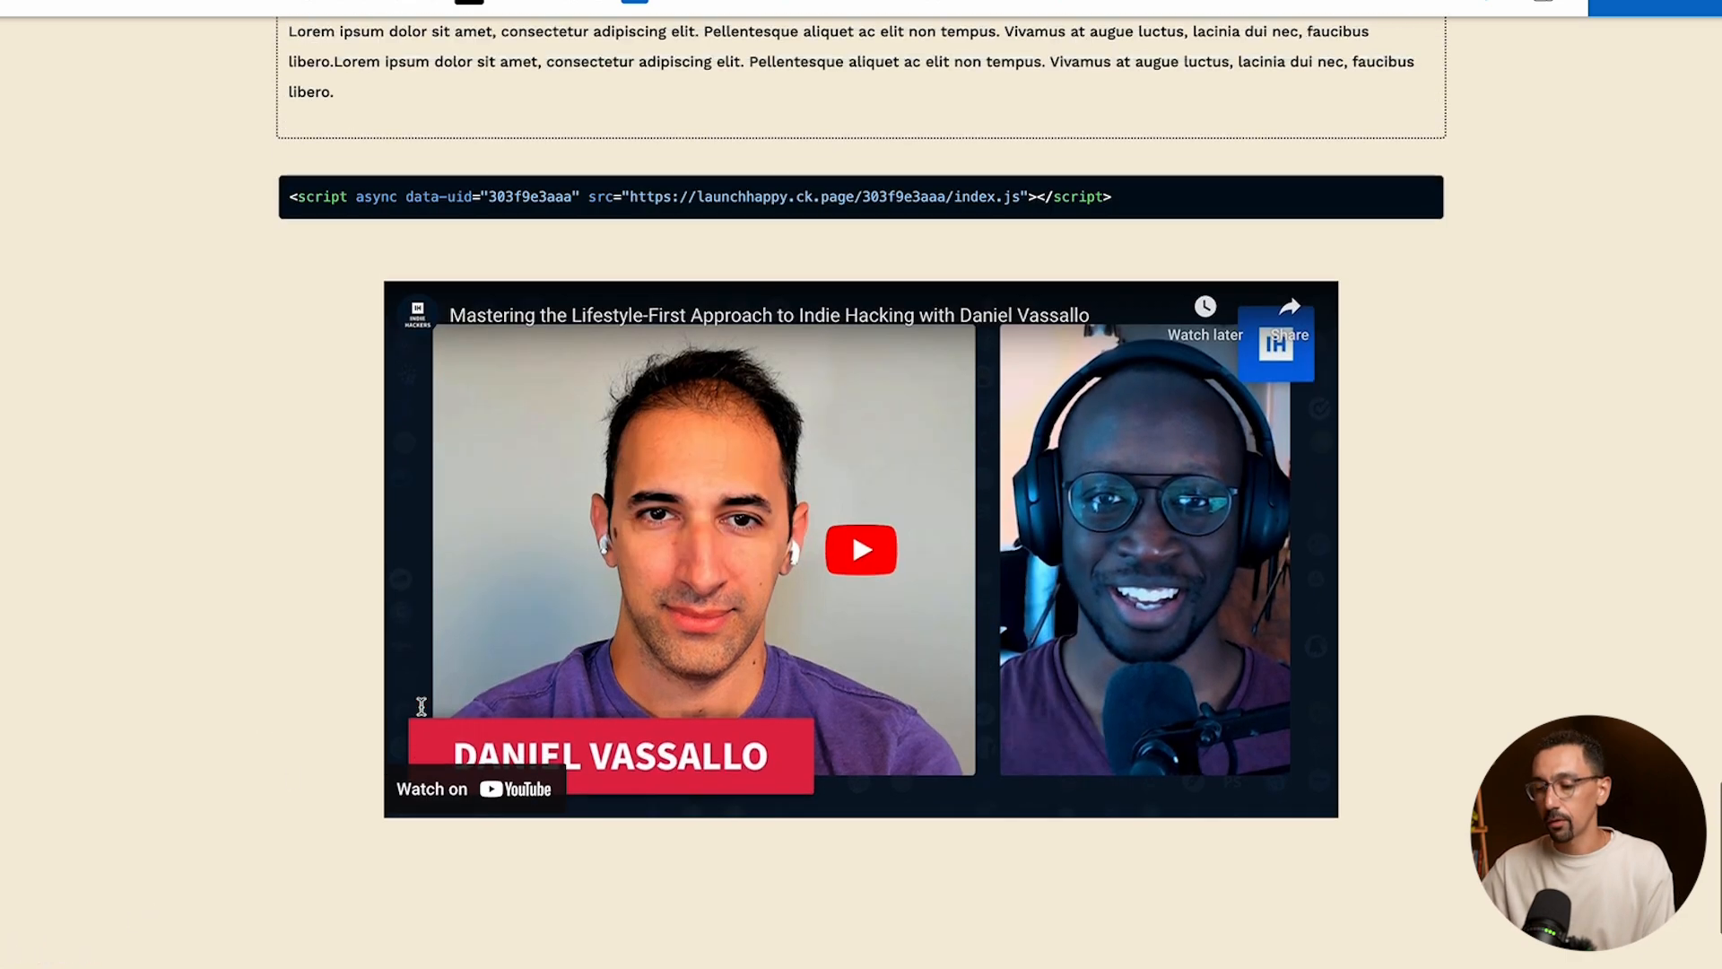
scroll(422, 736, "up", 15)
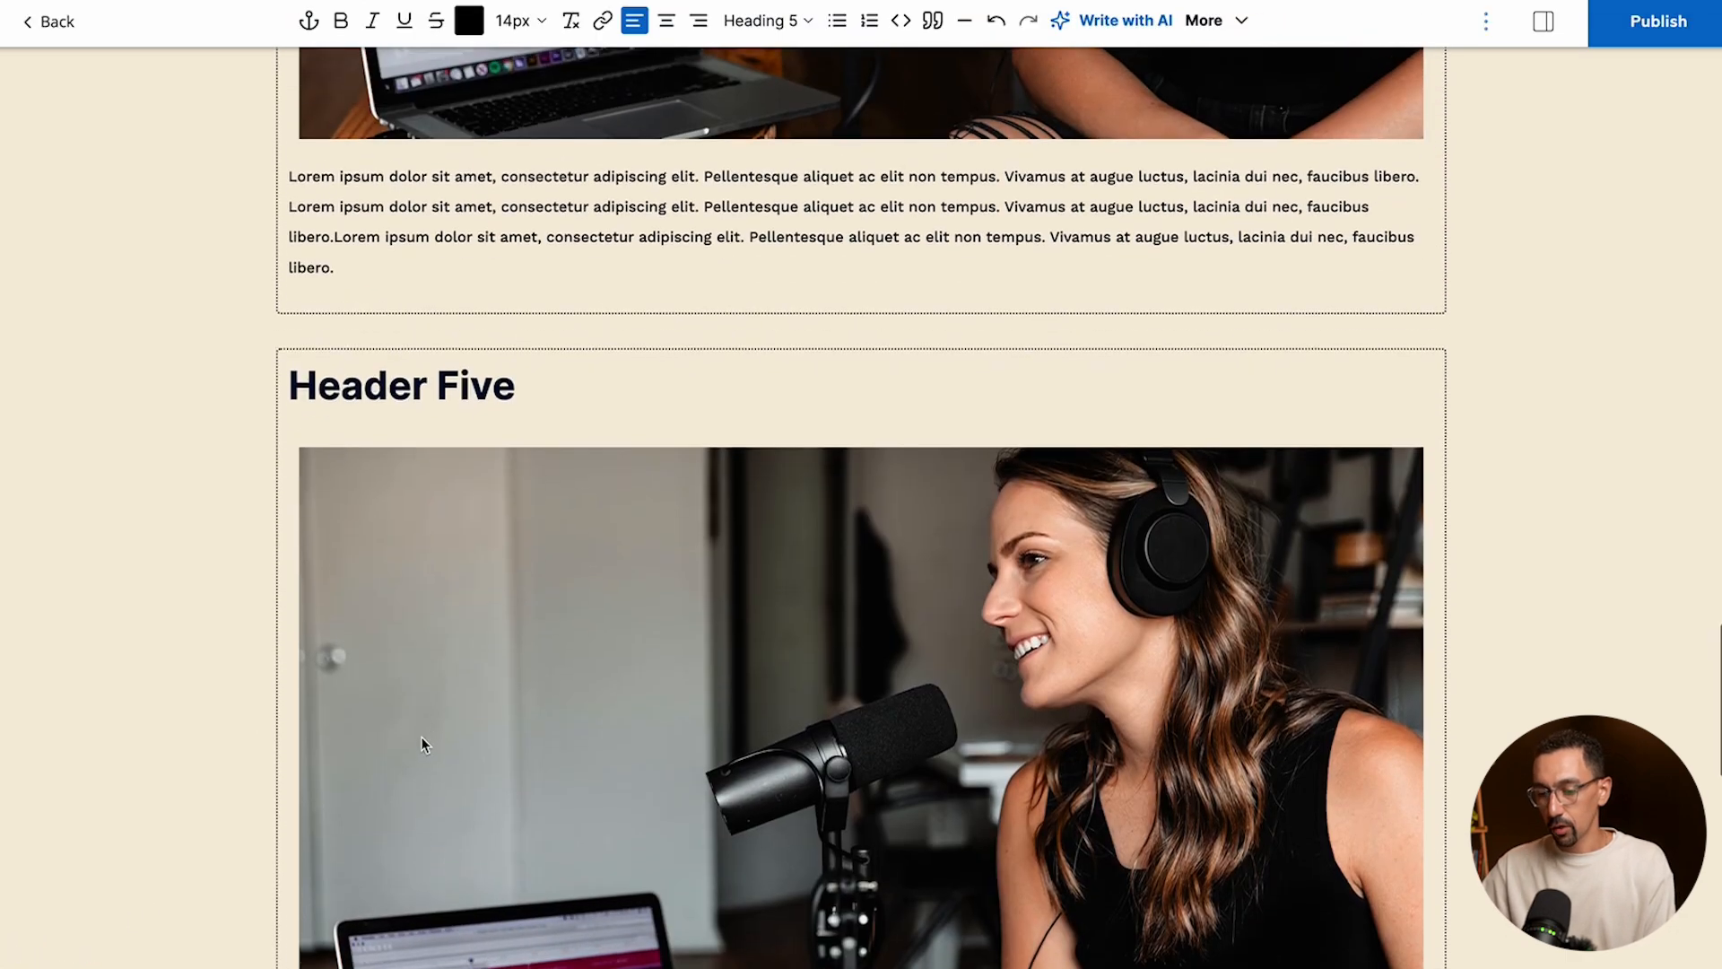
scroll(421, 743, "up", 3)
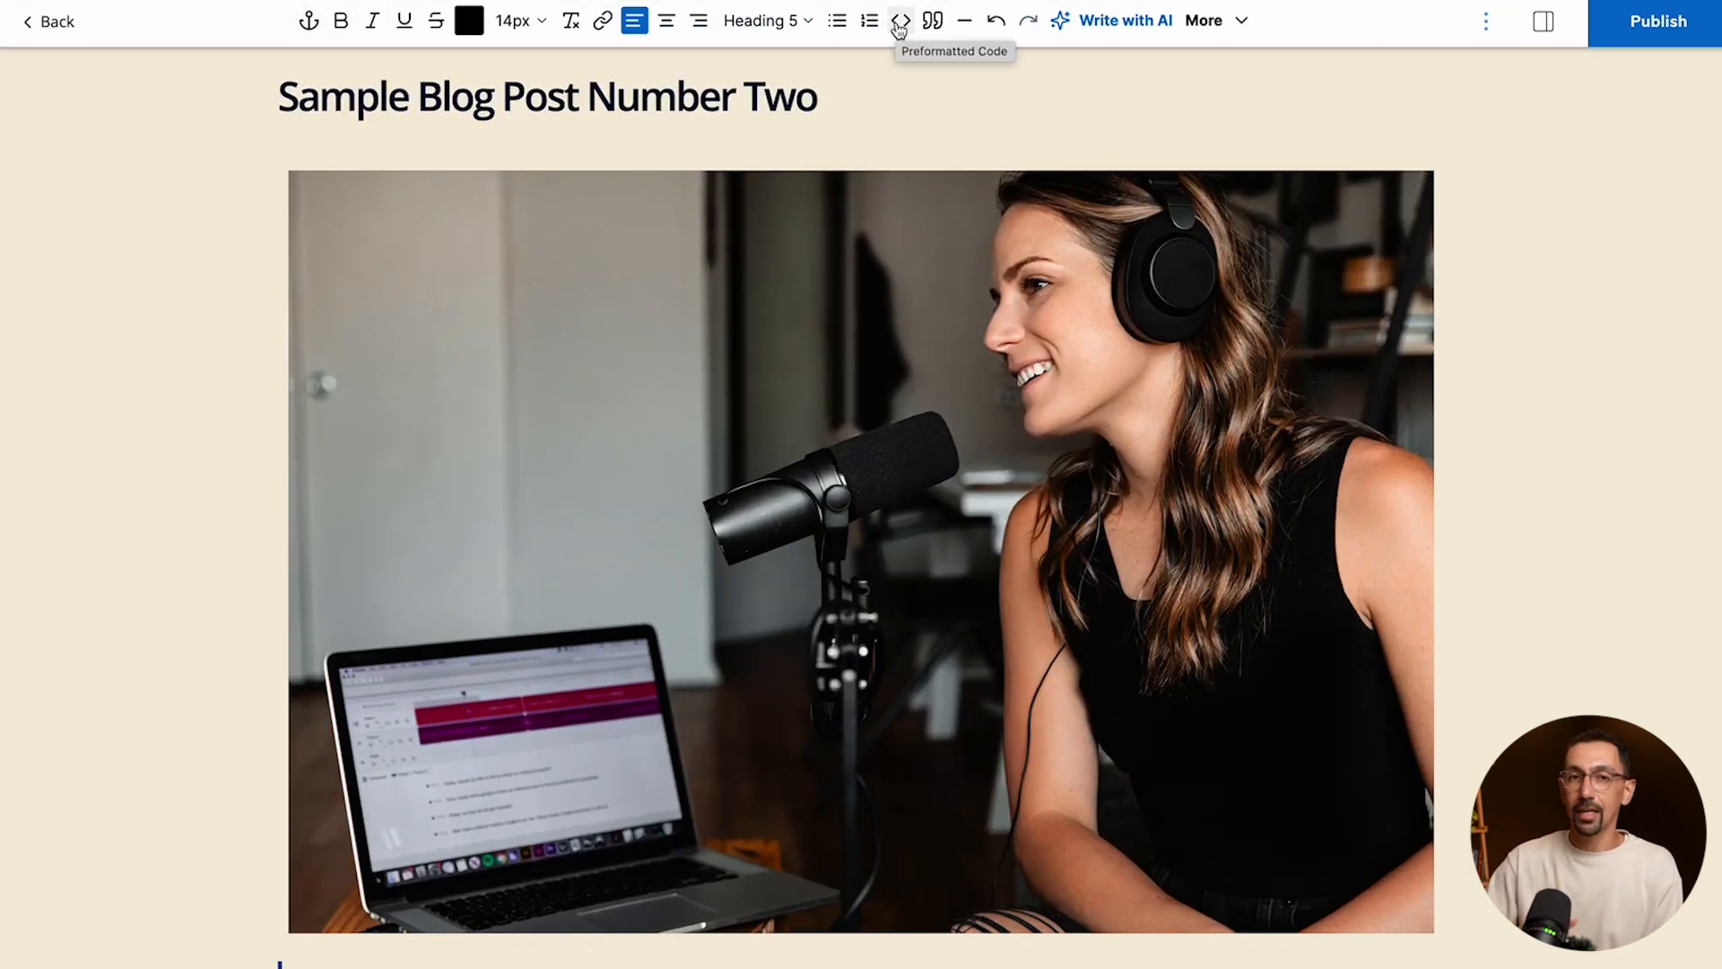
- Hide and restore the formatting toolbar, and view the post settings with slug, excerpt, images and categories before closing them
left_click(1486, 24)
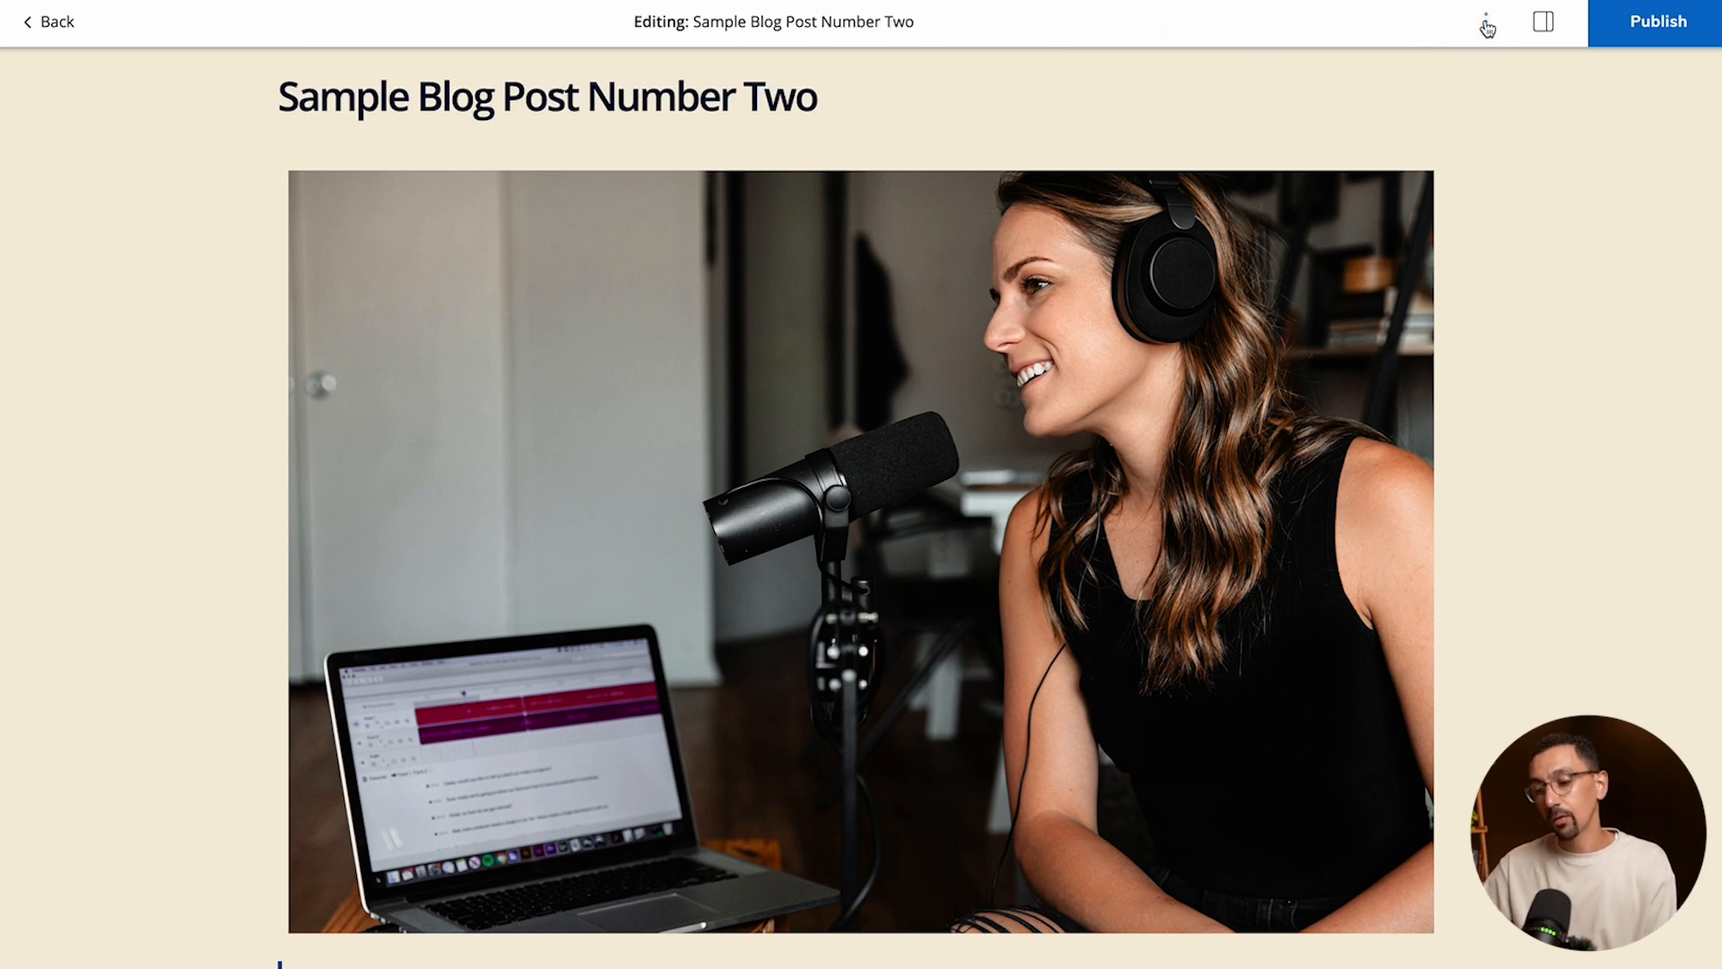
left_click(1487, 25)
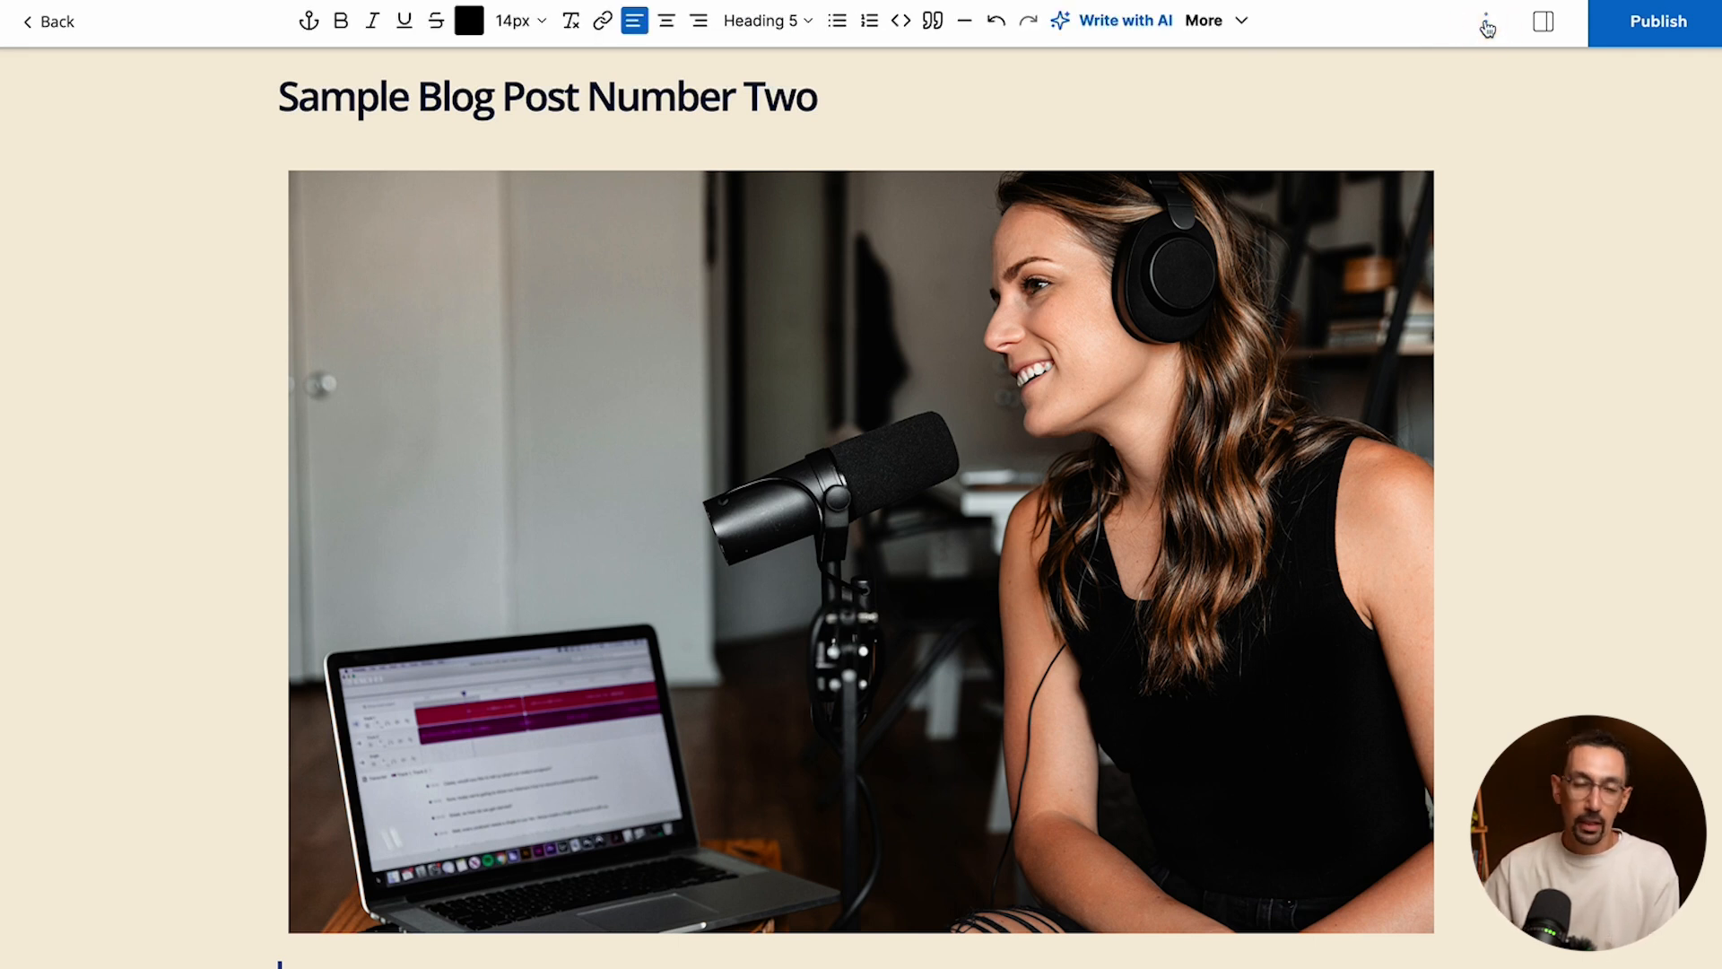
left_click(1543, 24)
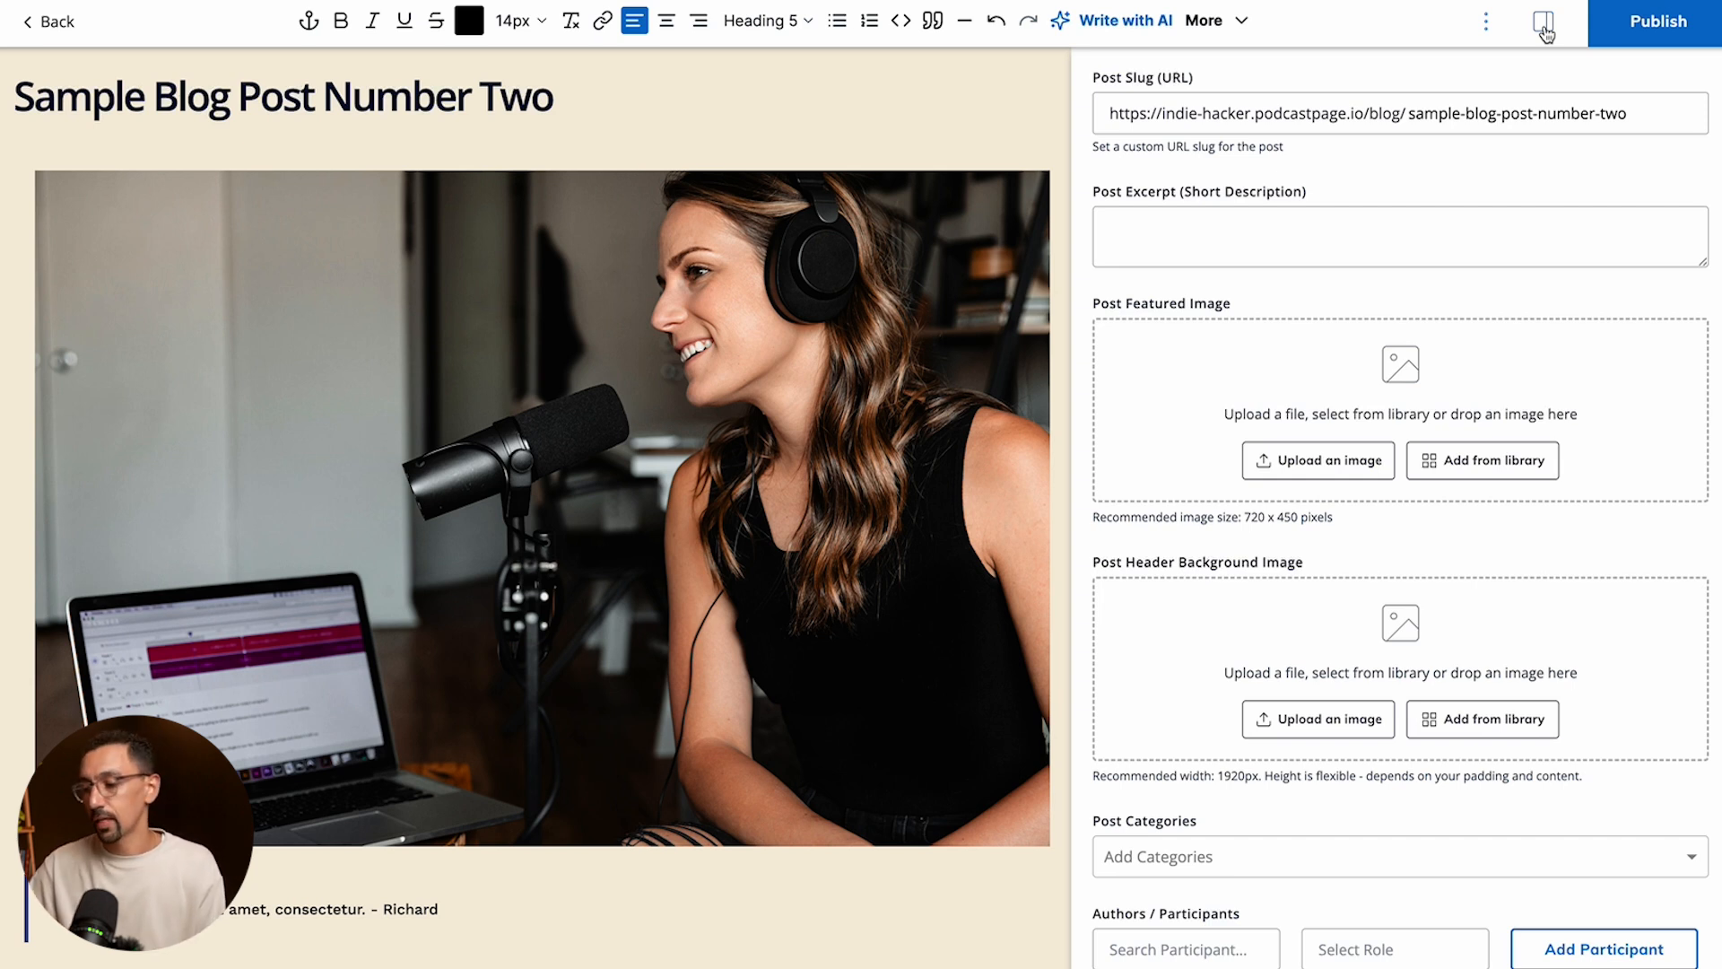
left_click(1544, 29)
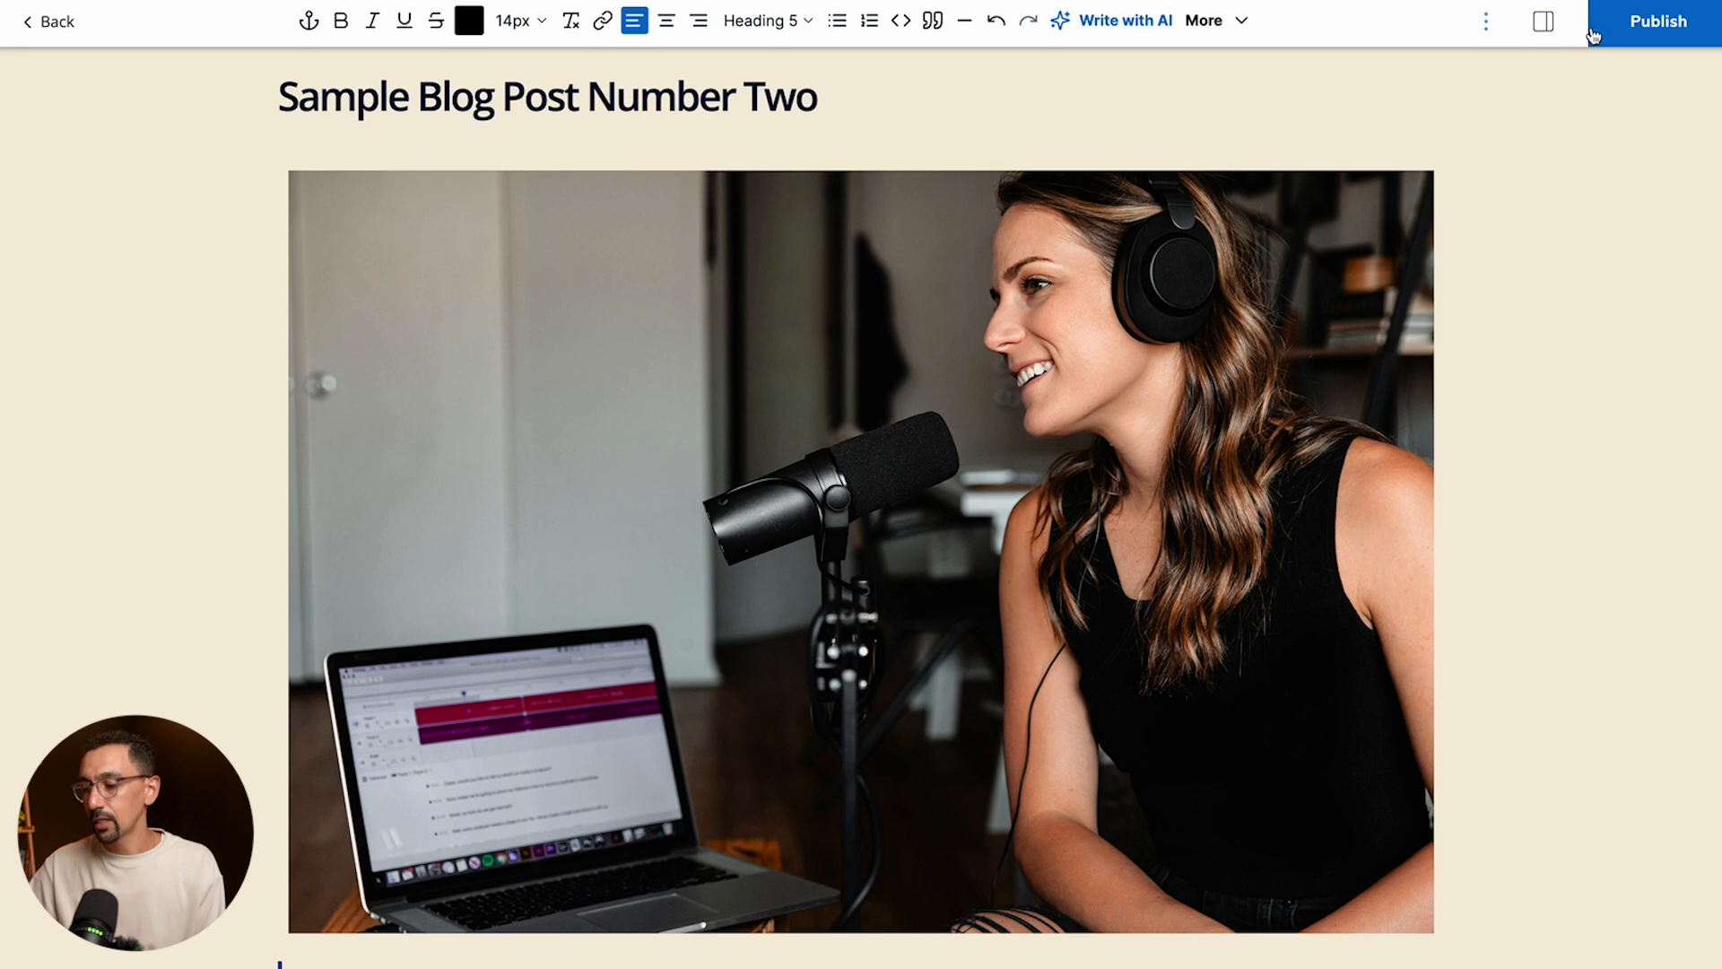
- Publish the blog post and open its live page
left_click(1650, 26)
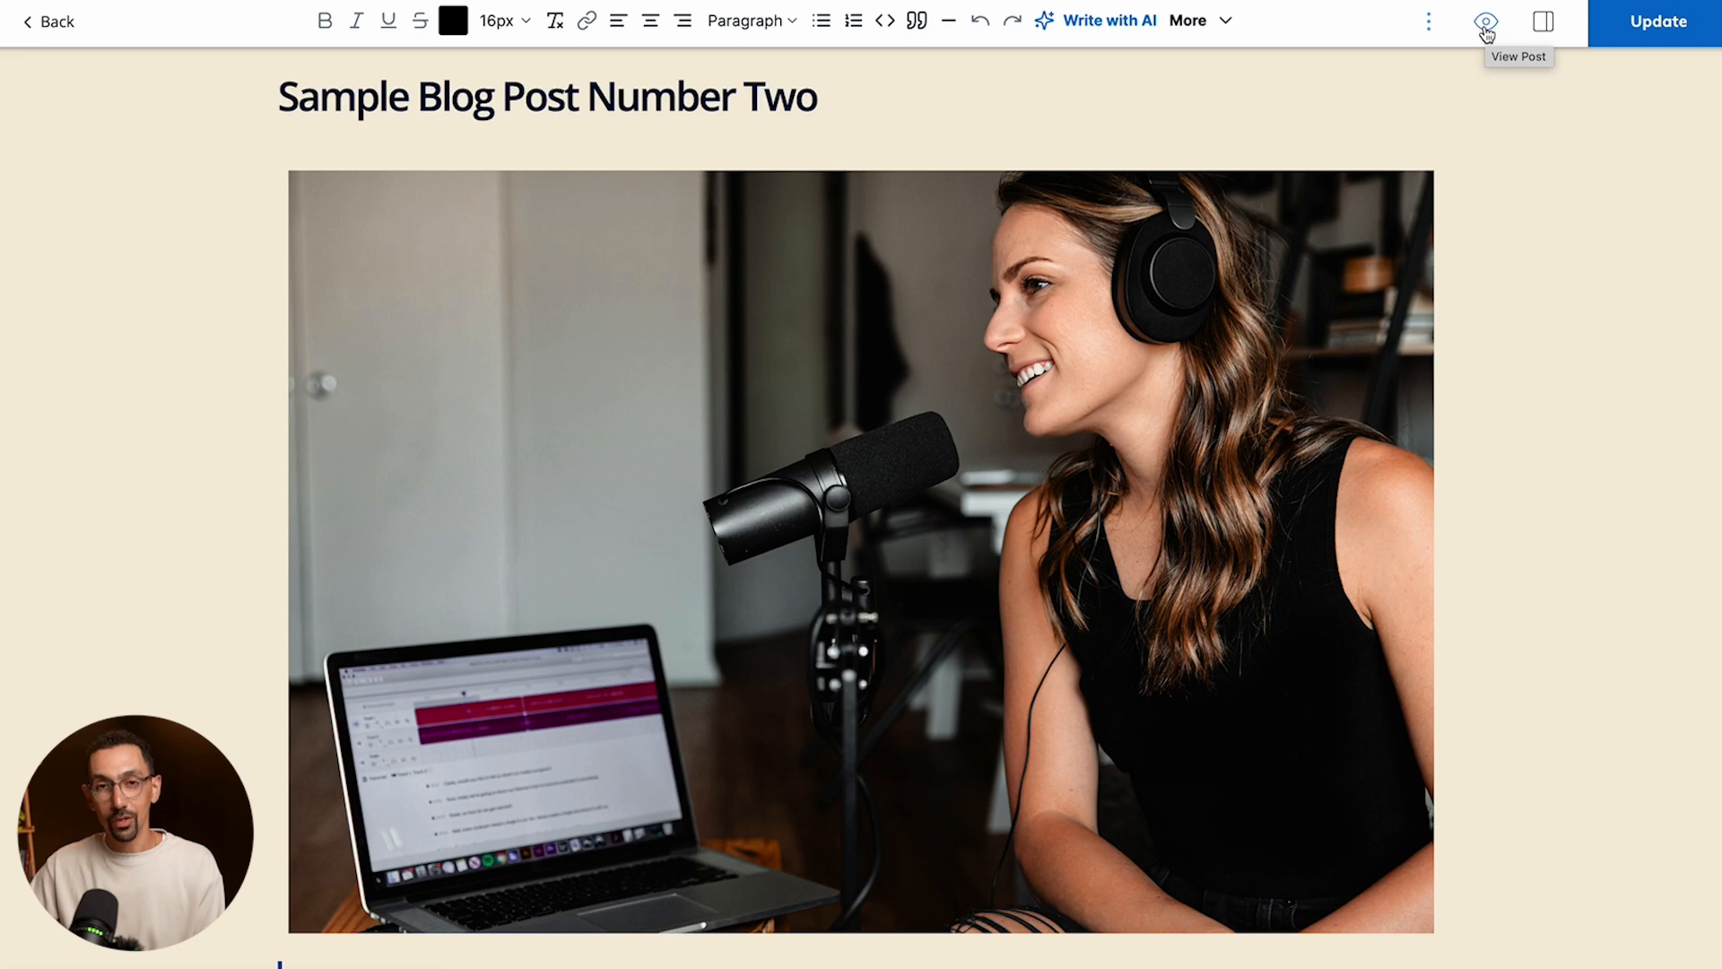
left_click(1485, 22)
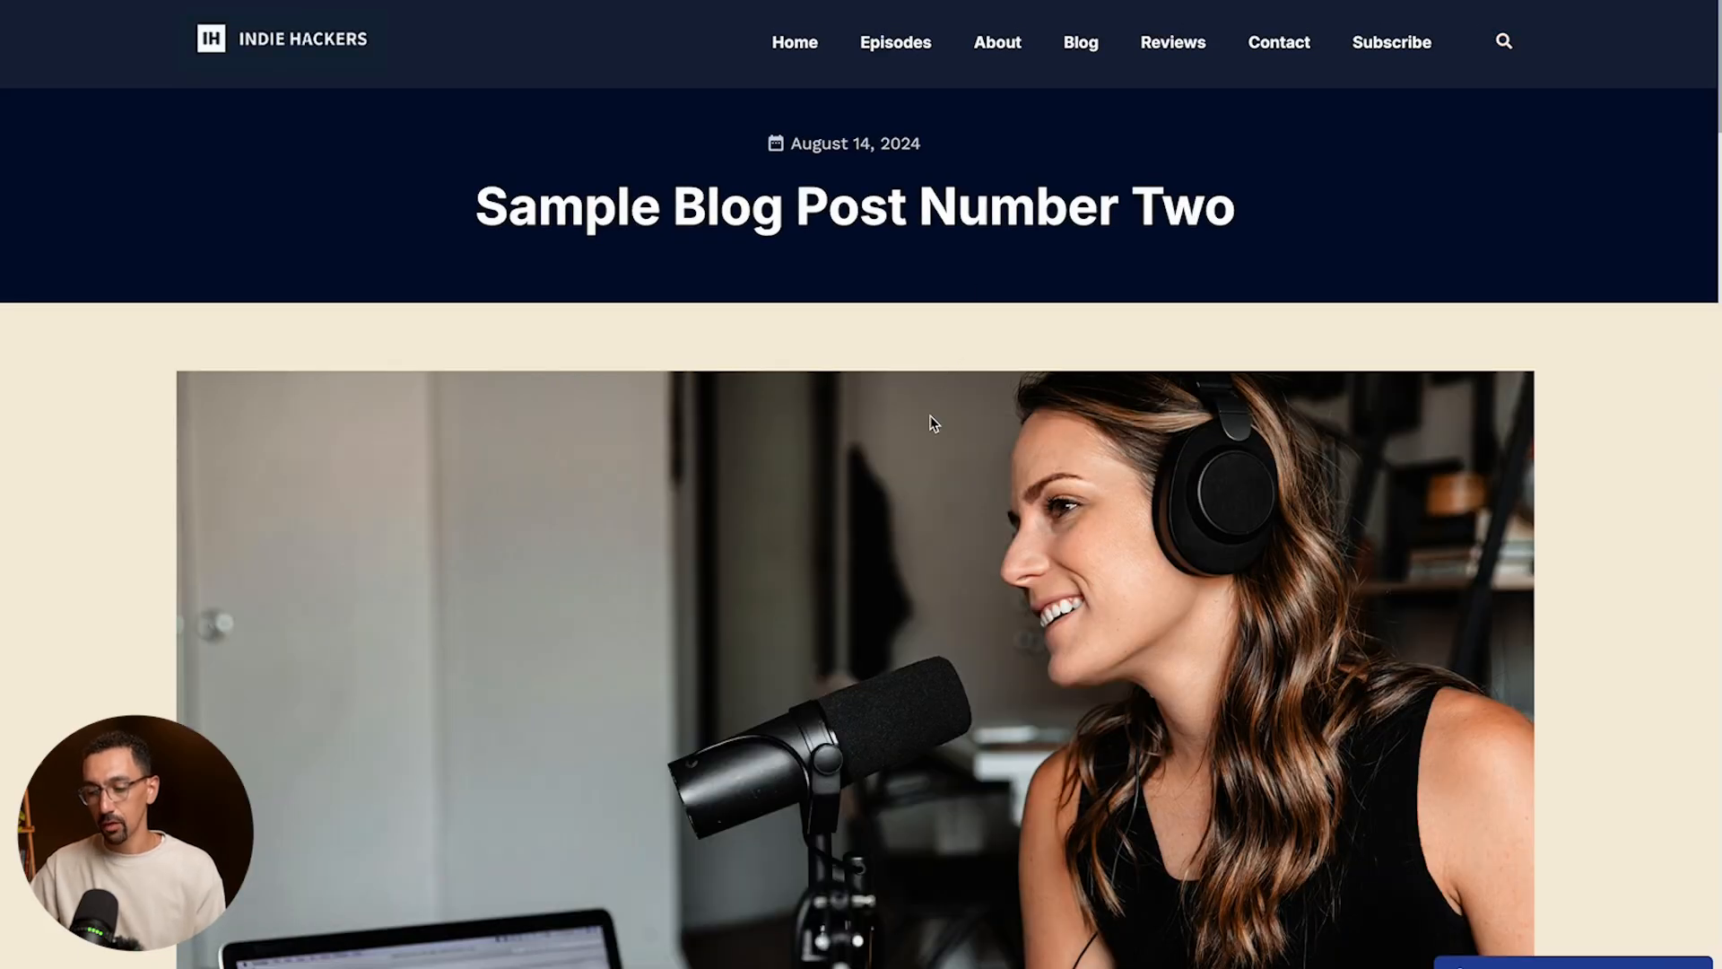
- Review the published post's content and test the "section four" anchor link above Header Two
scroll(933, 424, "down", 5)
scroll(933, 424, "down", 13)
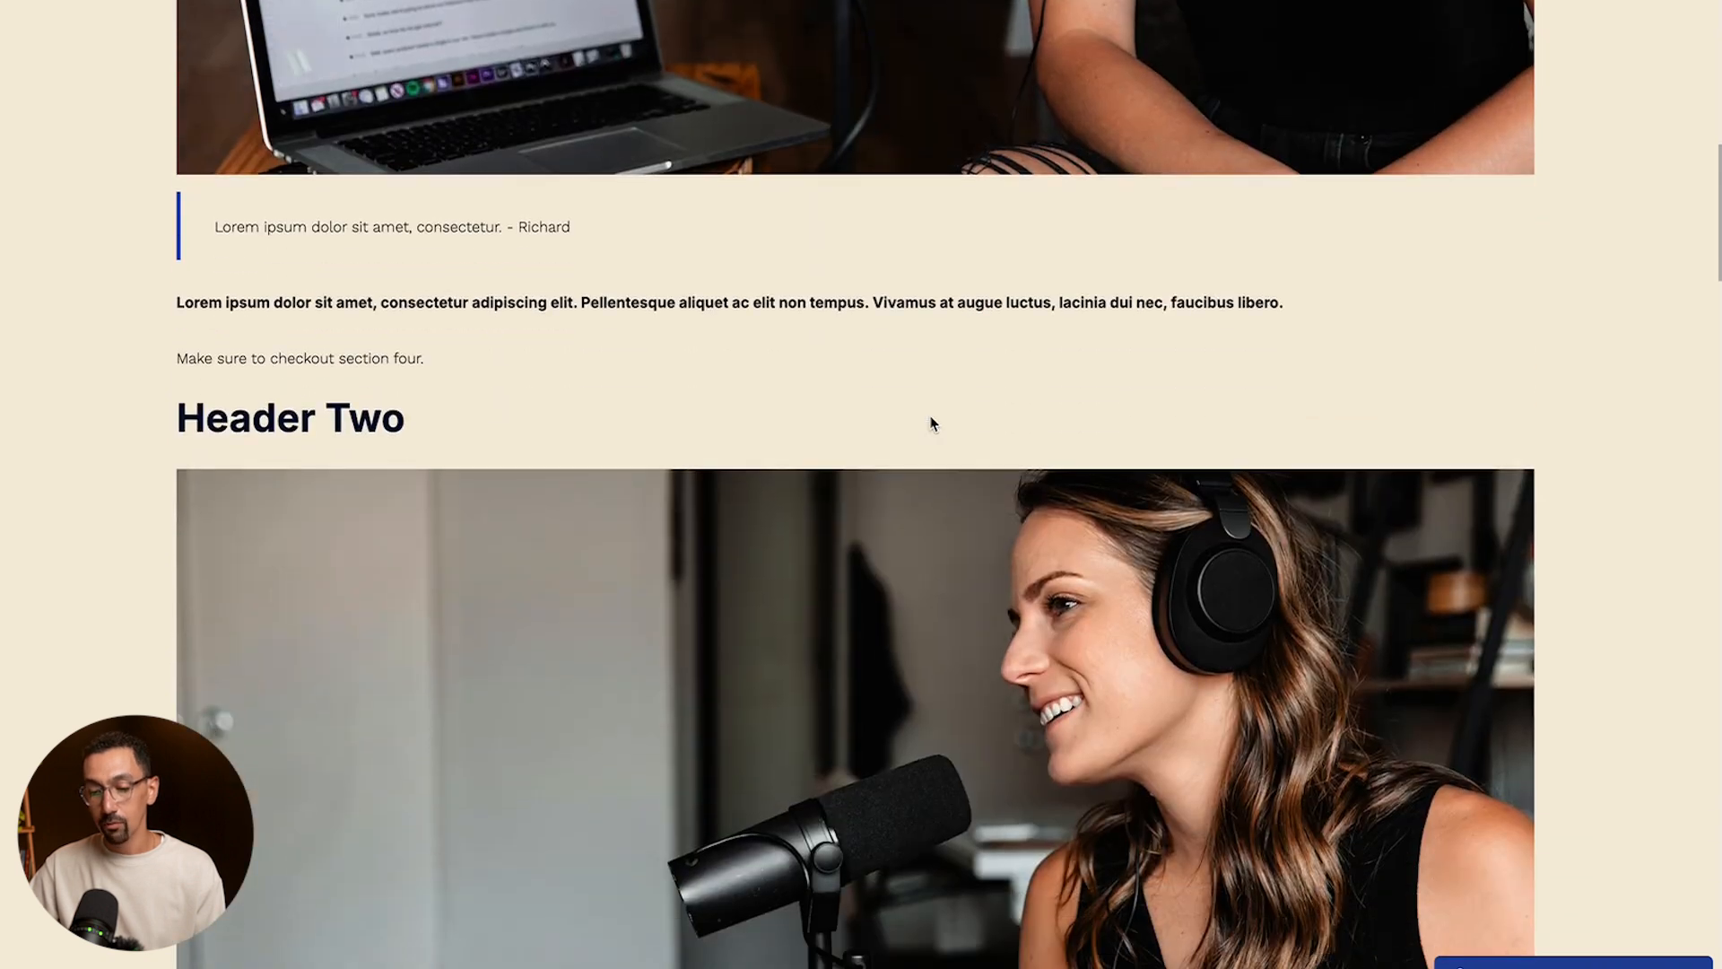
scroll(933, 424, "down", 3)
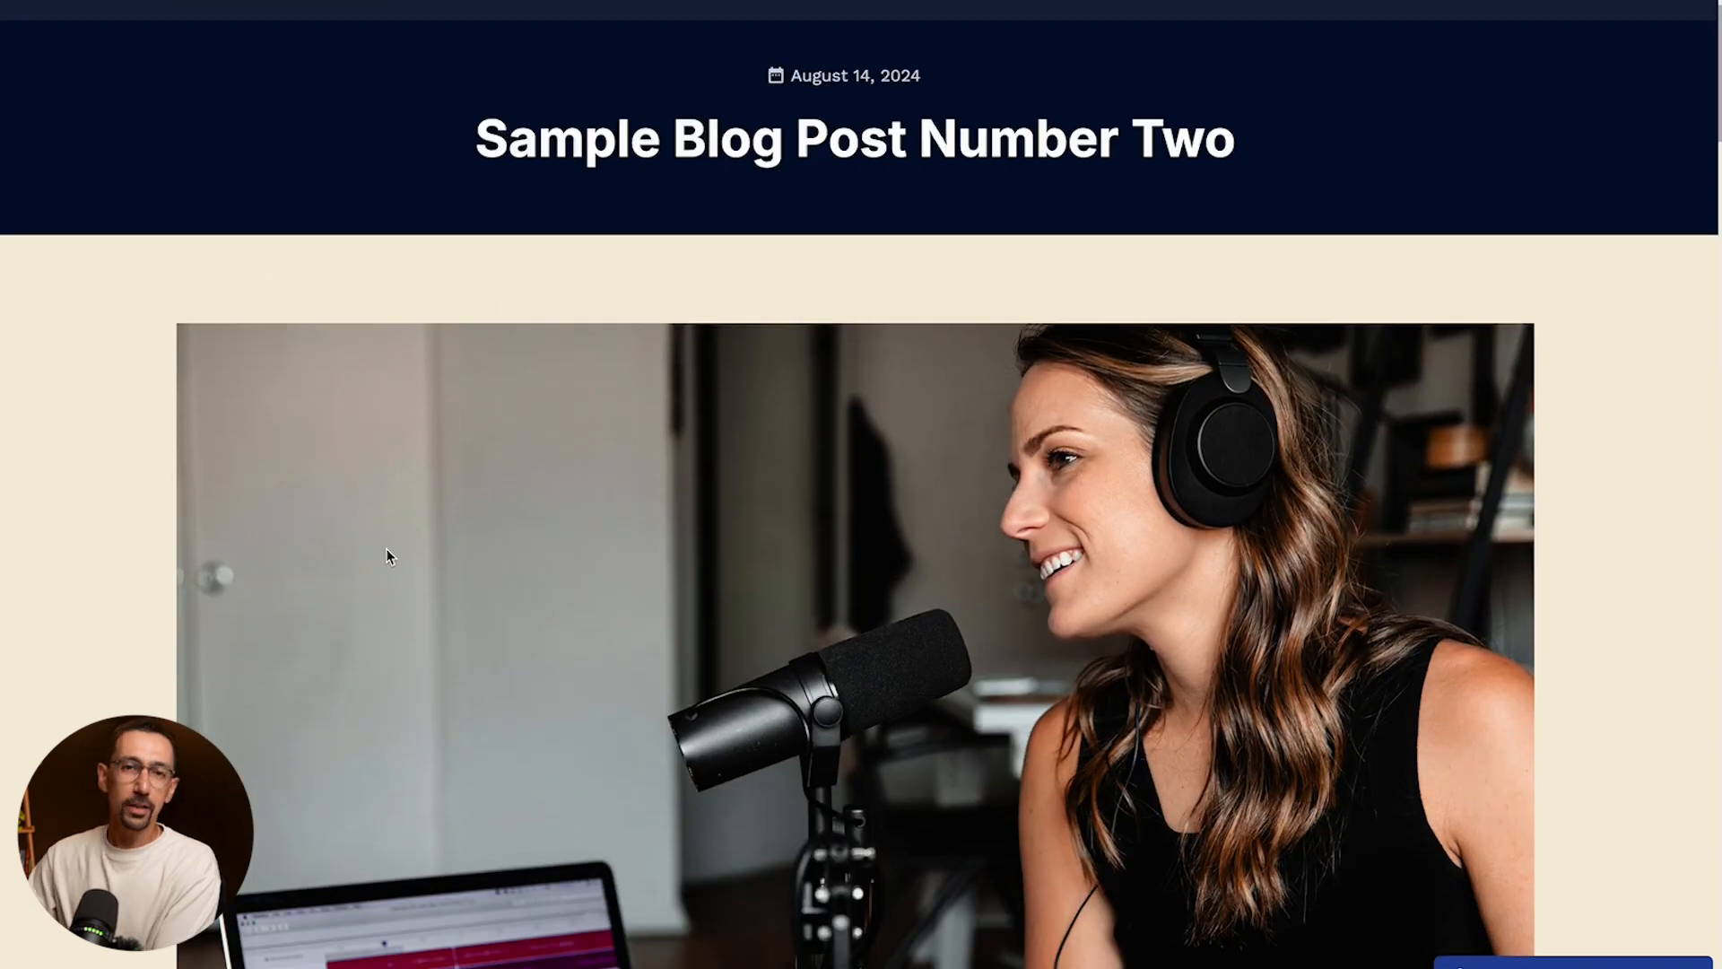
scroll(386, 554, "down", 10)
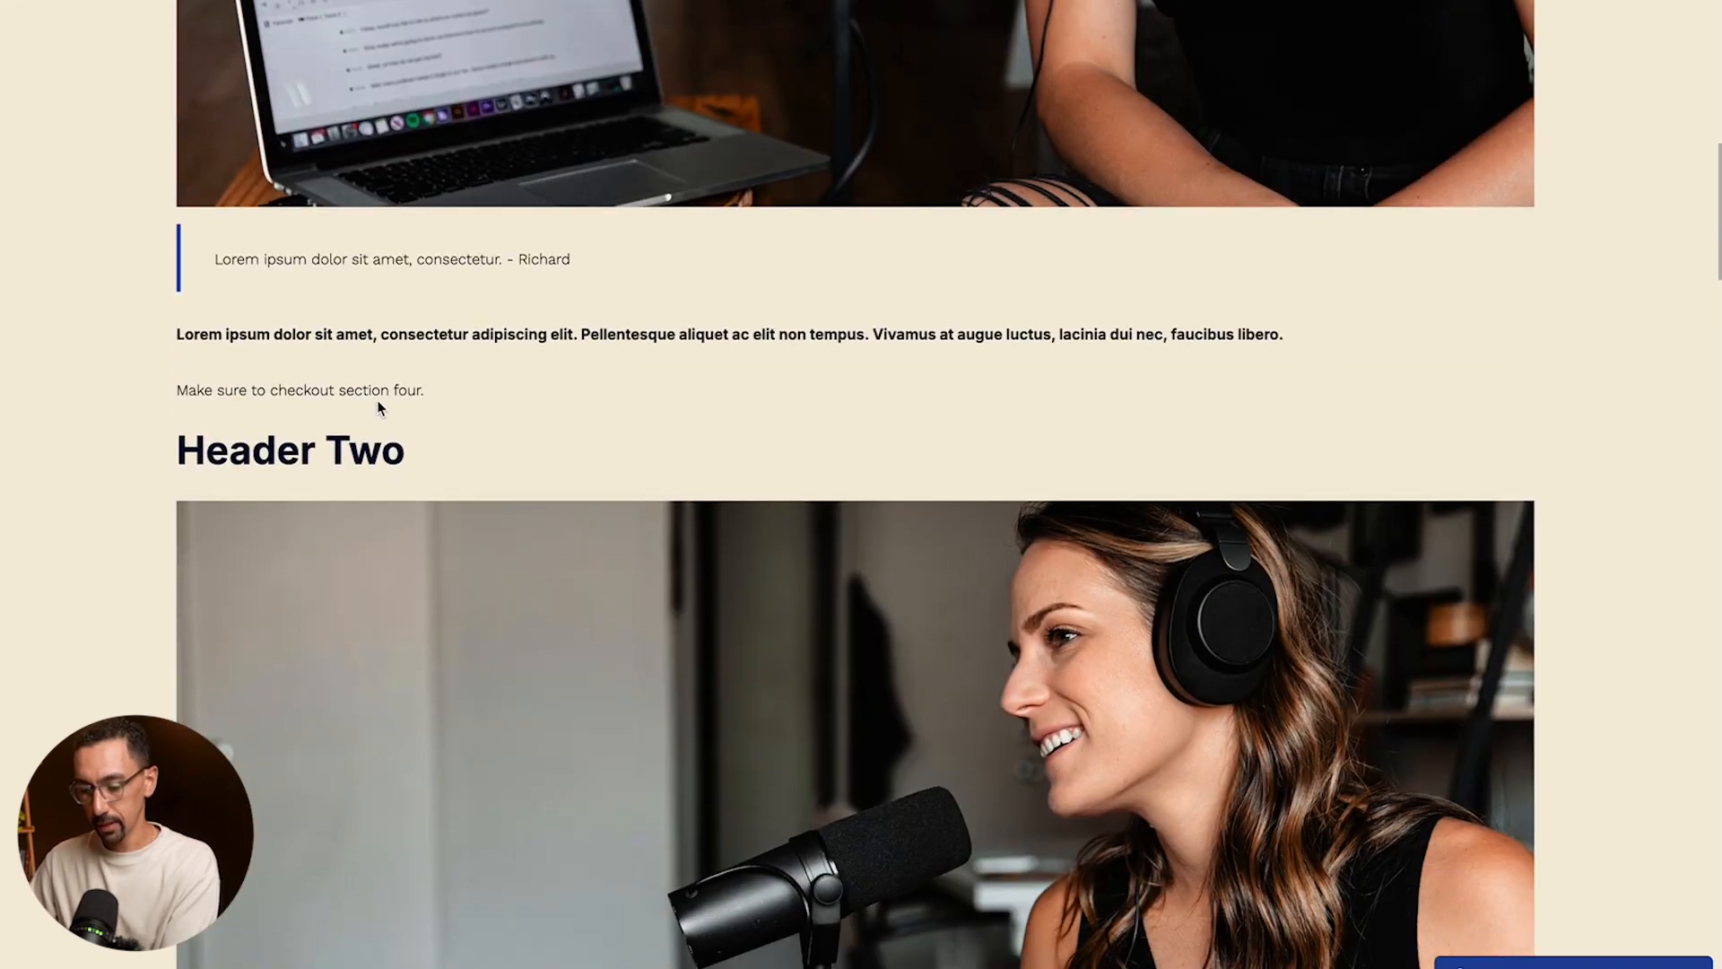
left_click(384, 393)
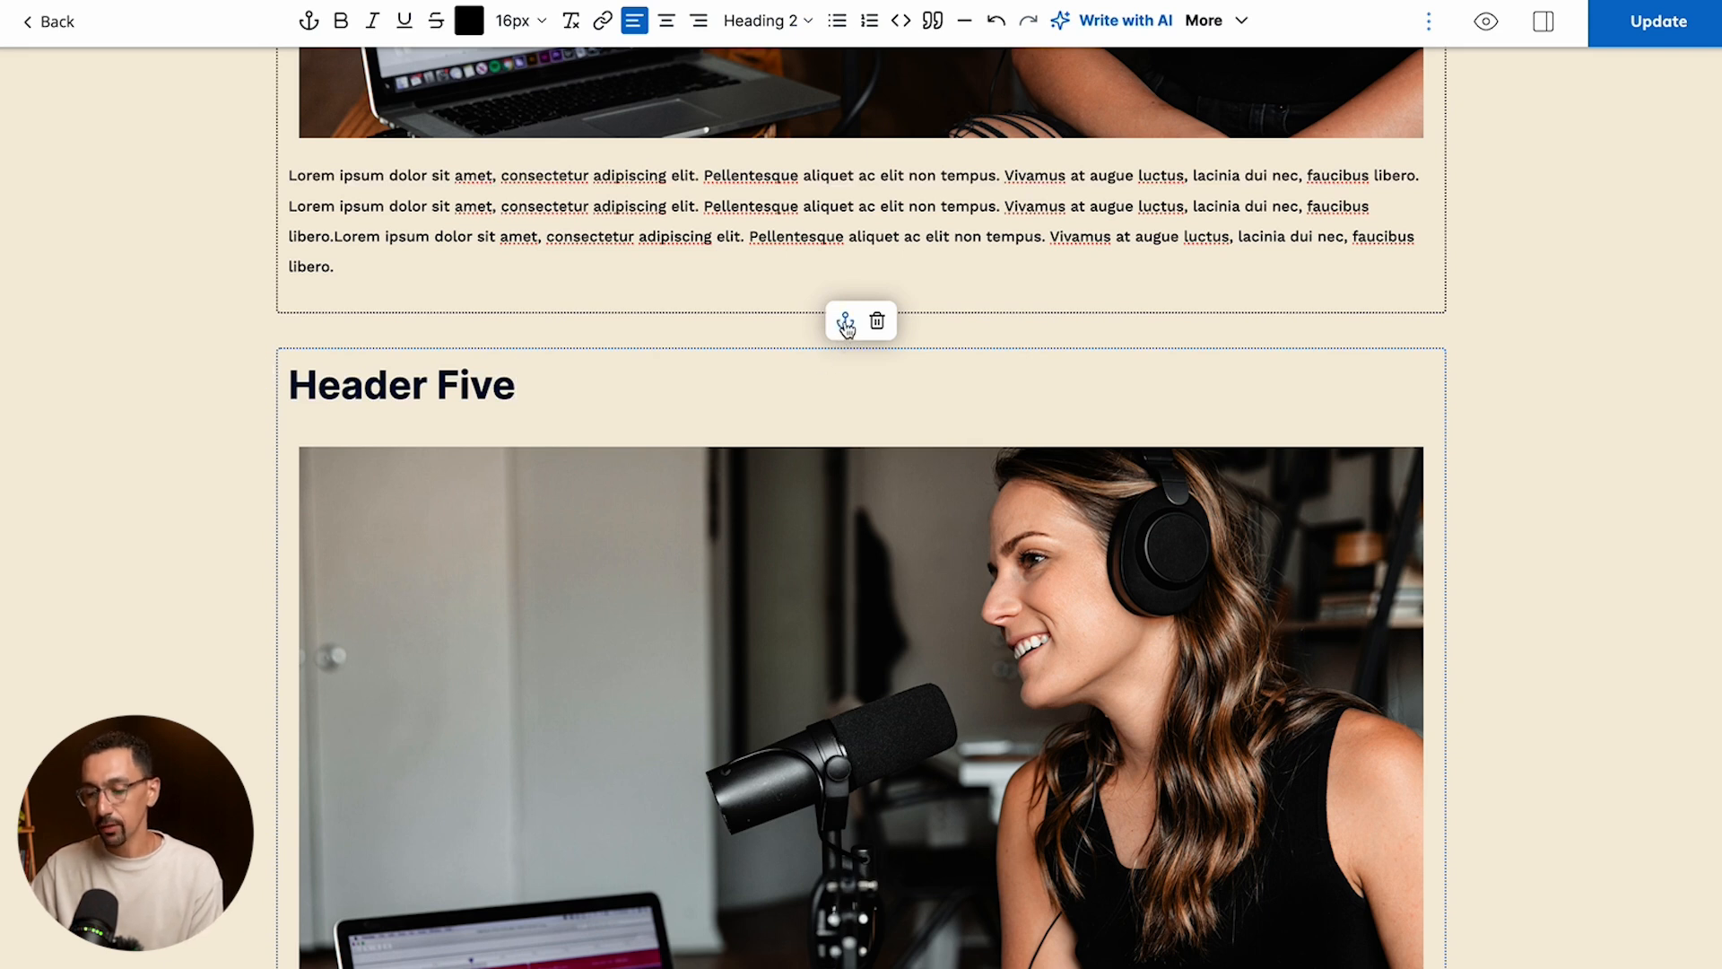
- Copy the anchor link of the Header Five heading text in the editor
scroll(499, 441, "up", 1)
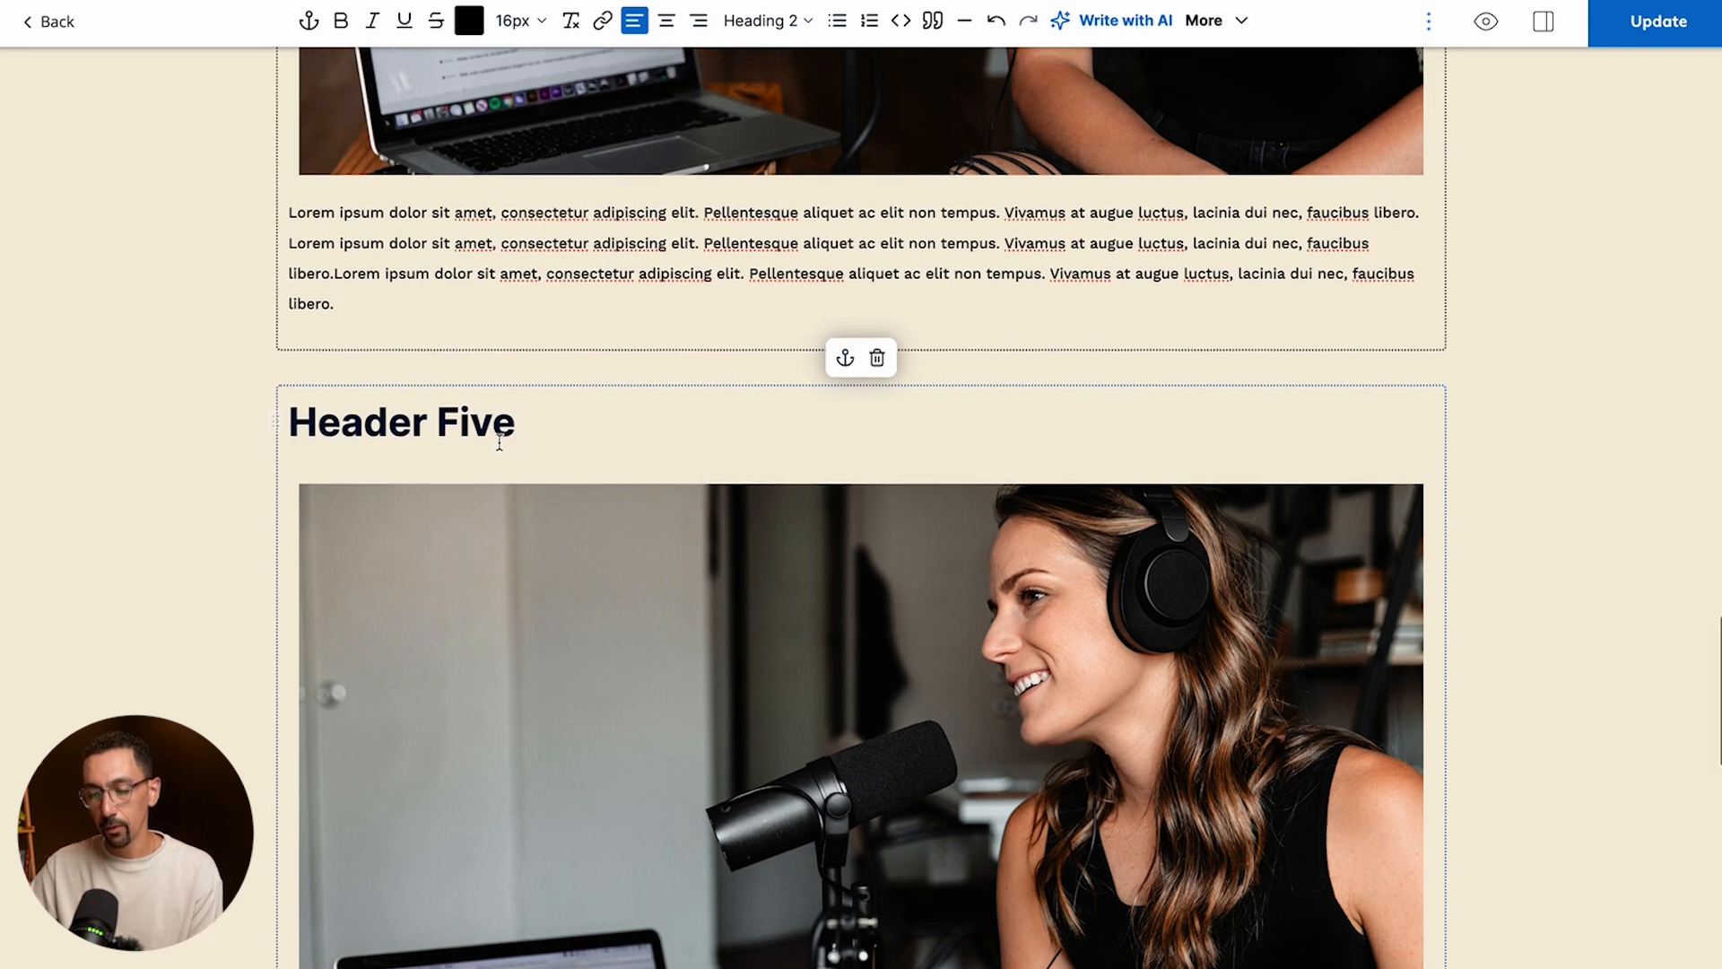
left_click_drag(523, 412, 277, 422)
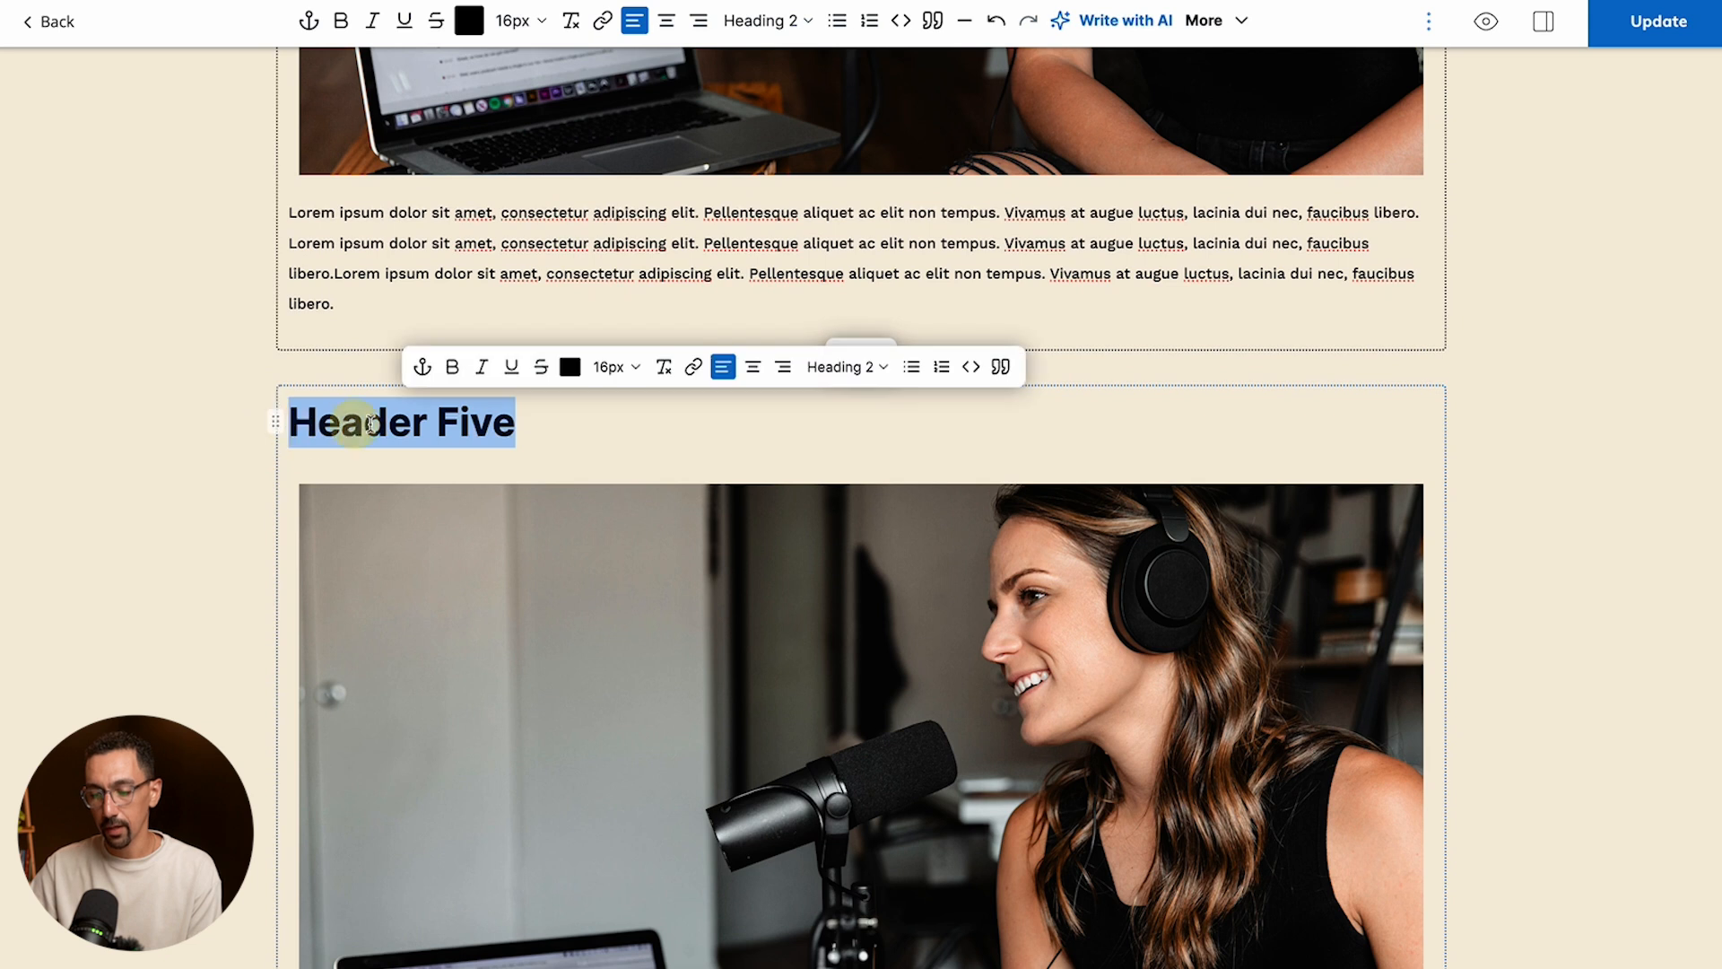
left_click(421, 368)
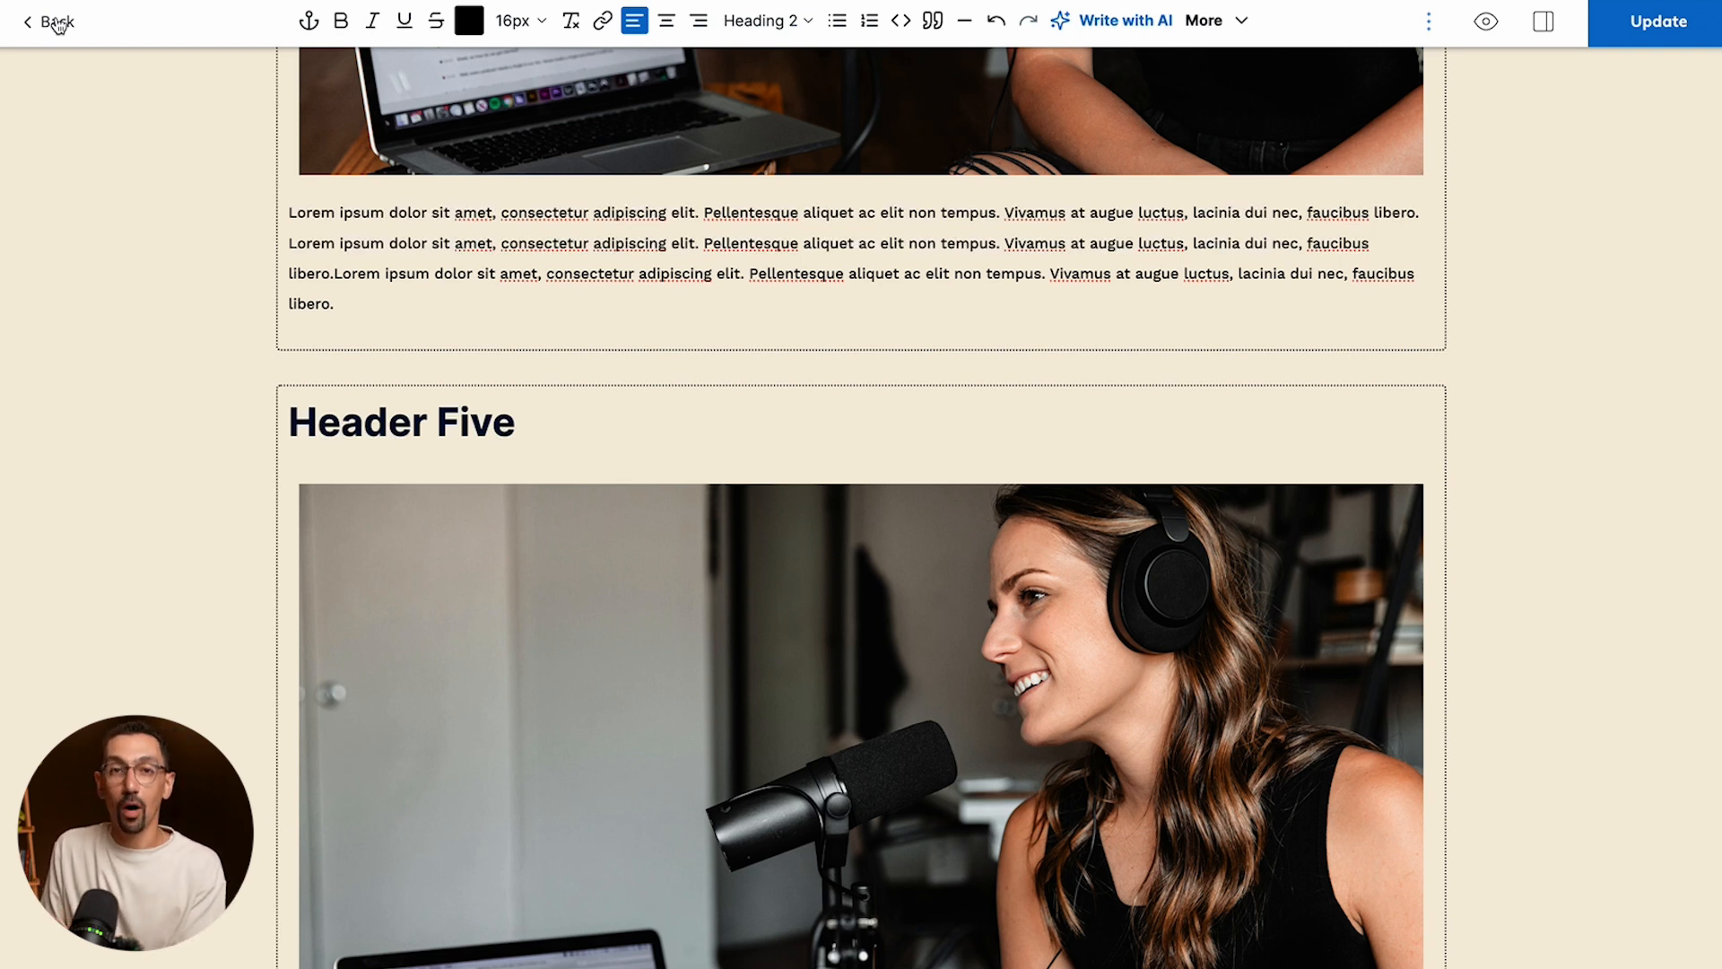
- Leave the published post's editor and start a new, empty blog post
left_click(57, 22)
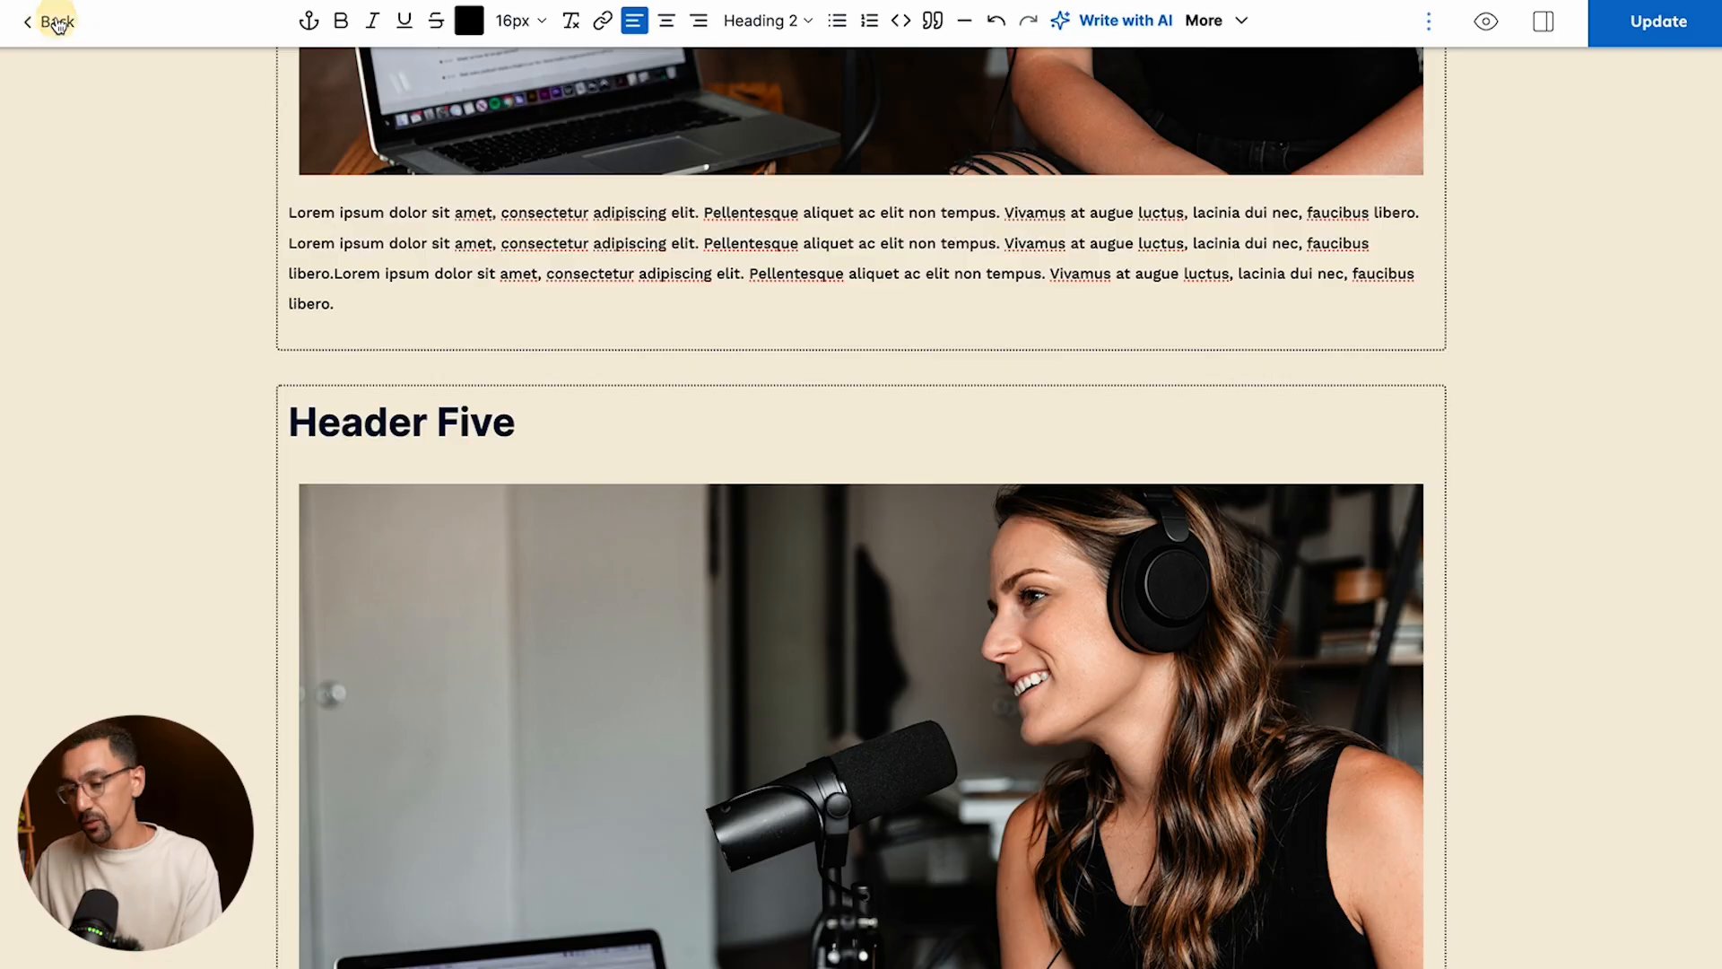
left_click(448, 199)
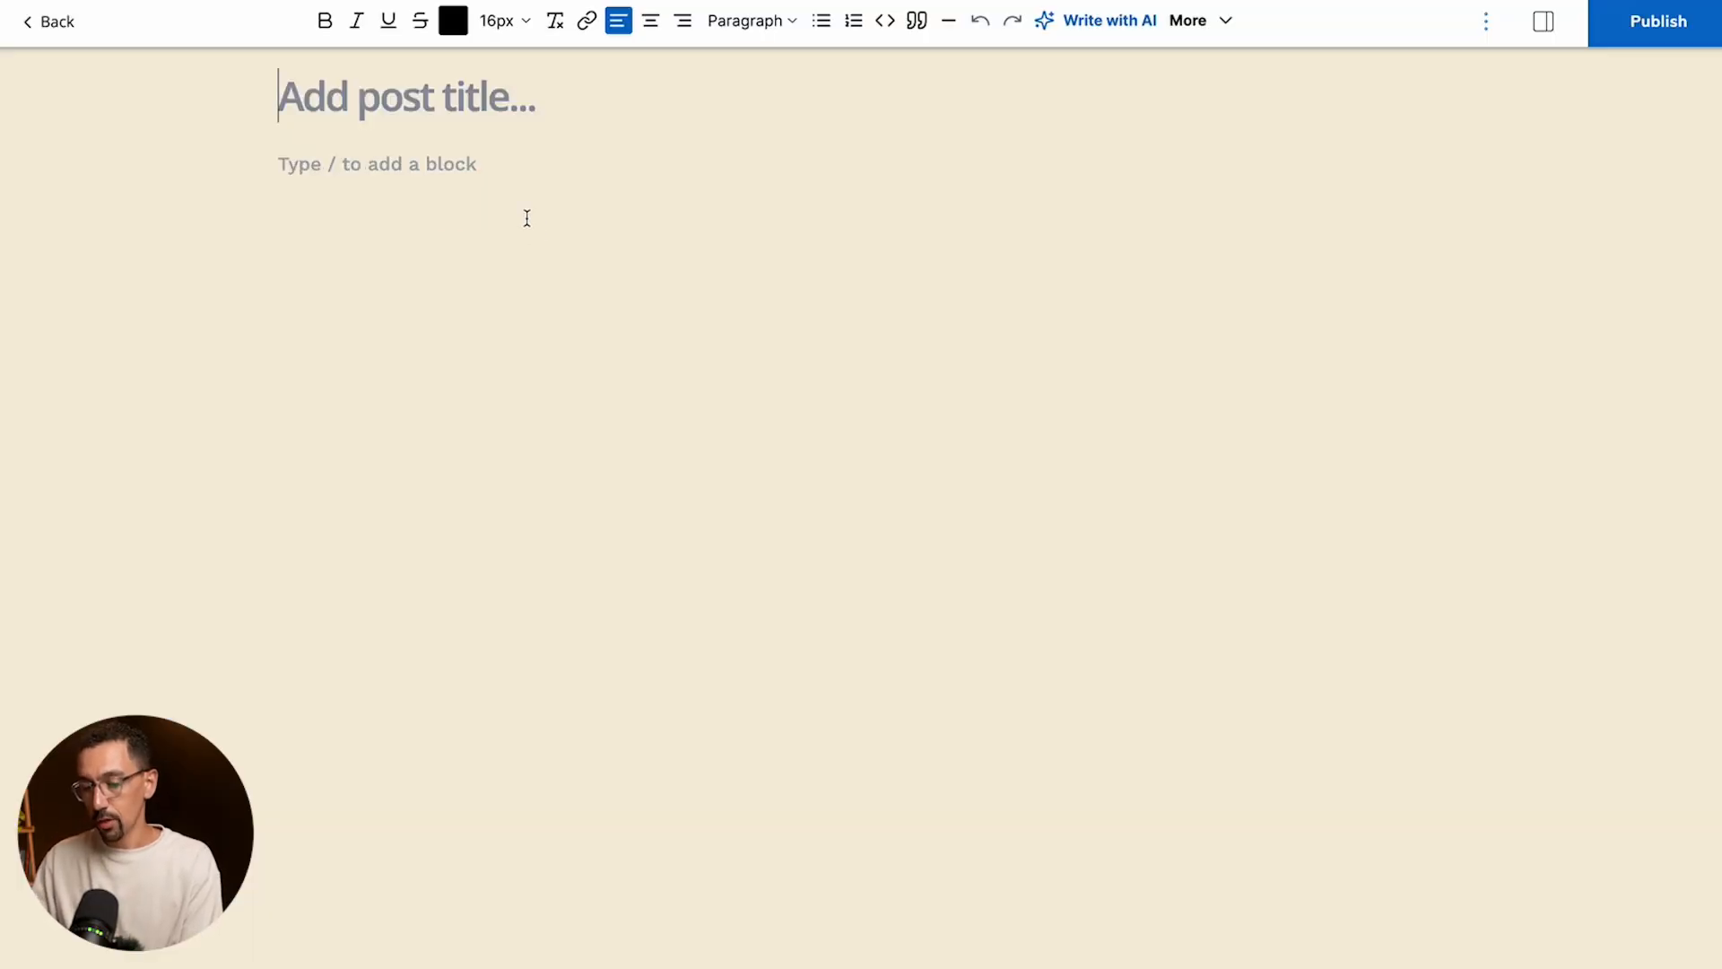
left_click(400, 164)
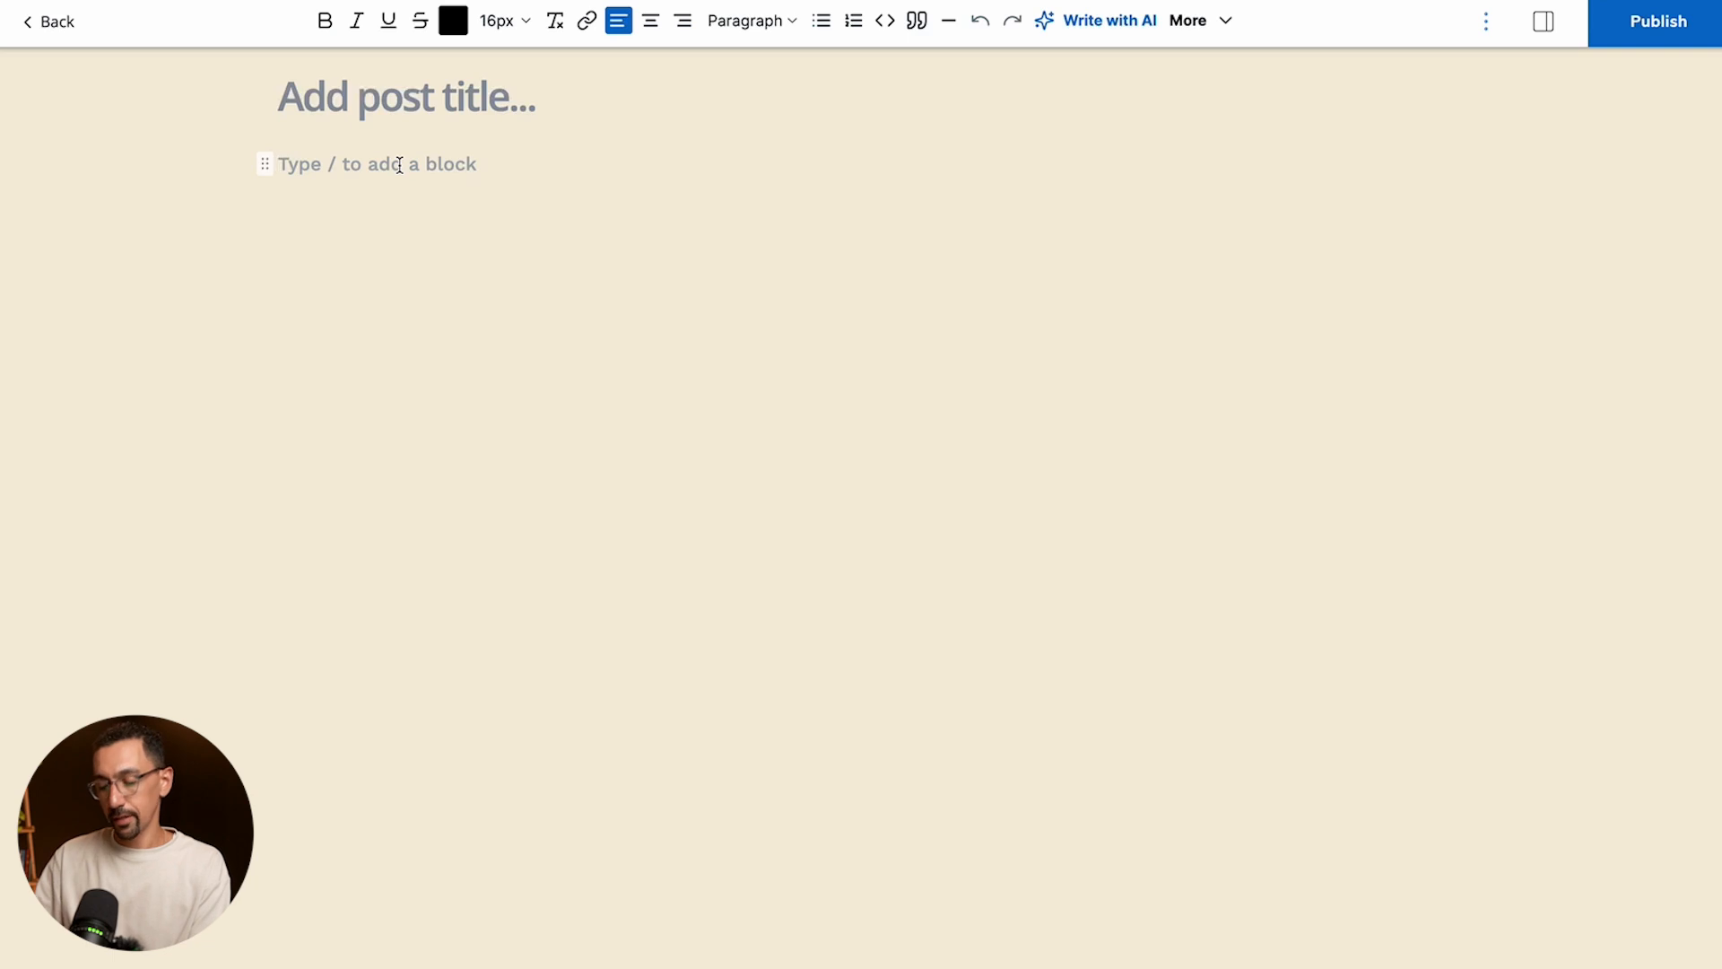
type("/wri")
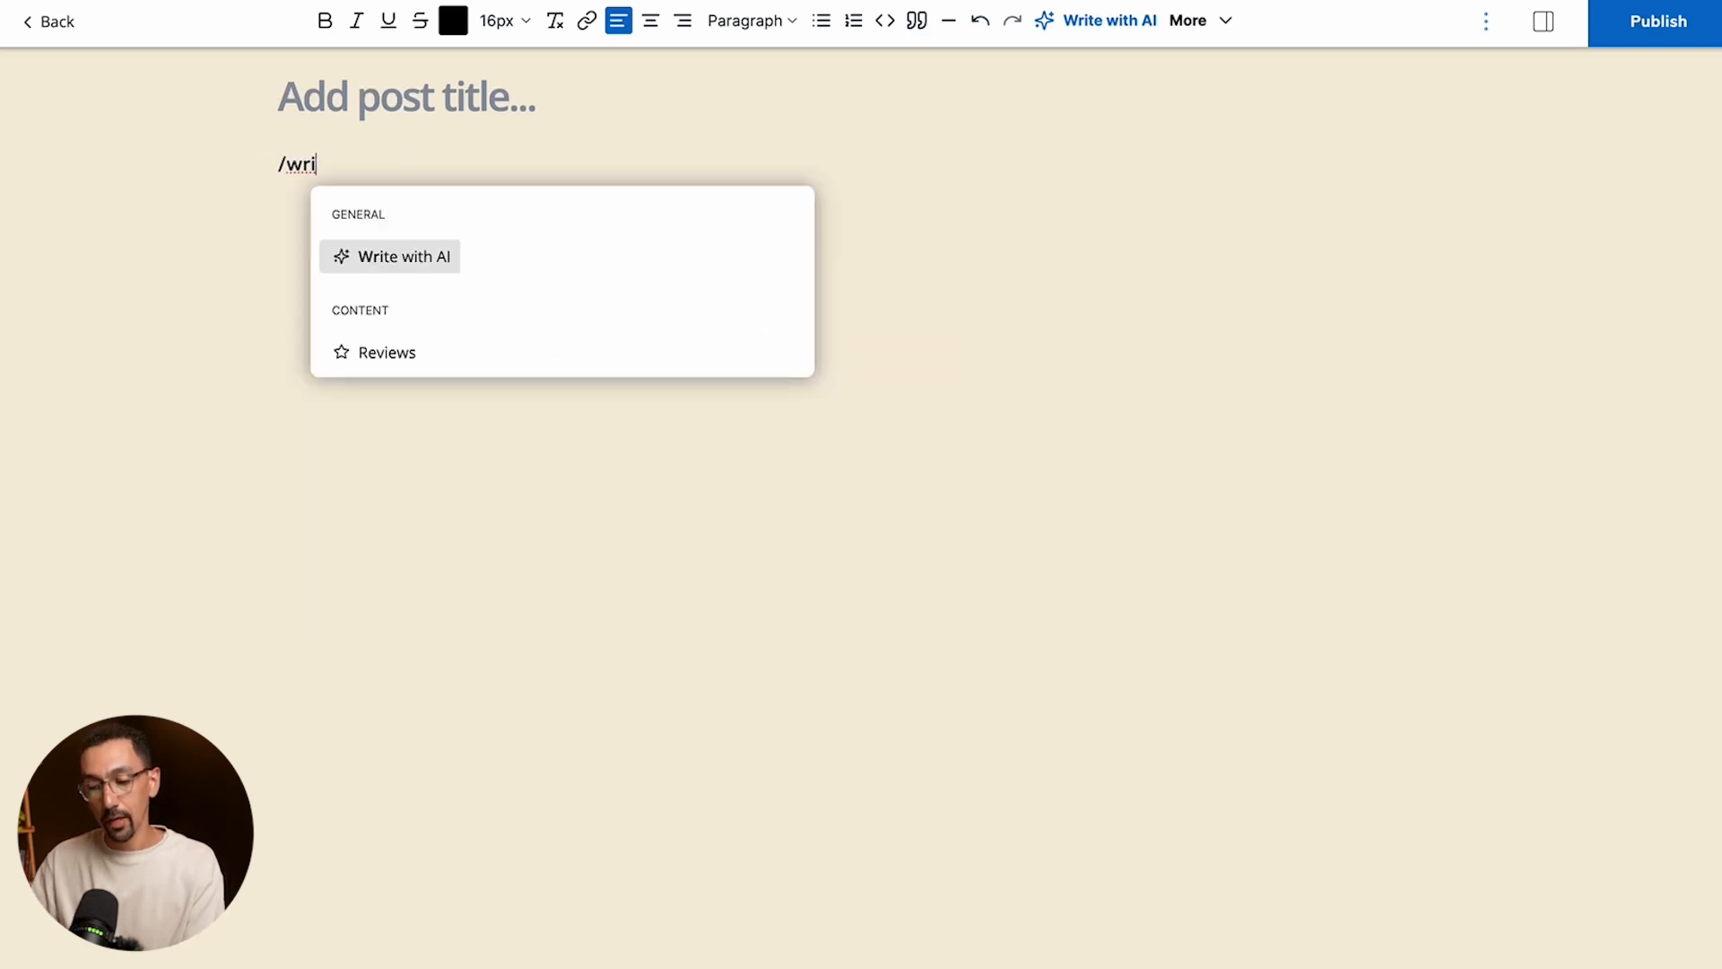
key("BackSpace")
key("BackSpace")
key("BackSpace")
key("BackSpace")
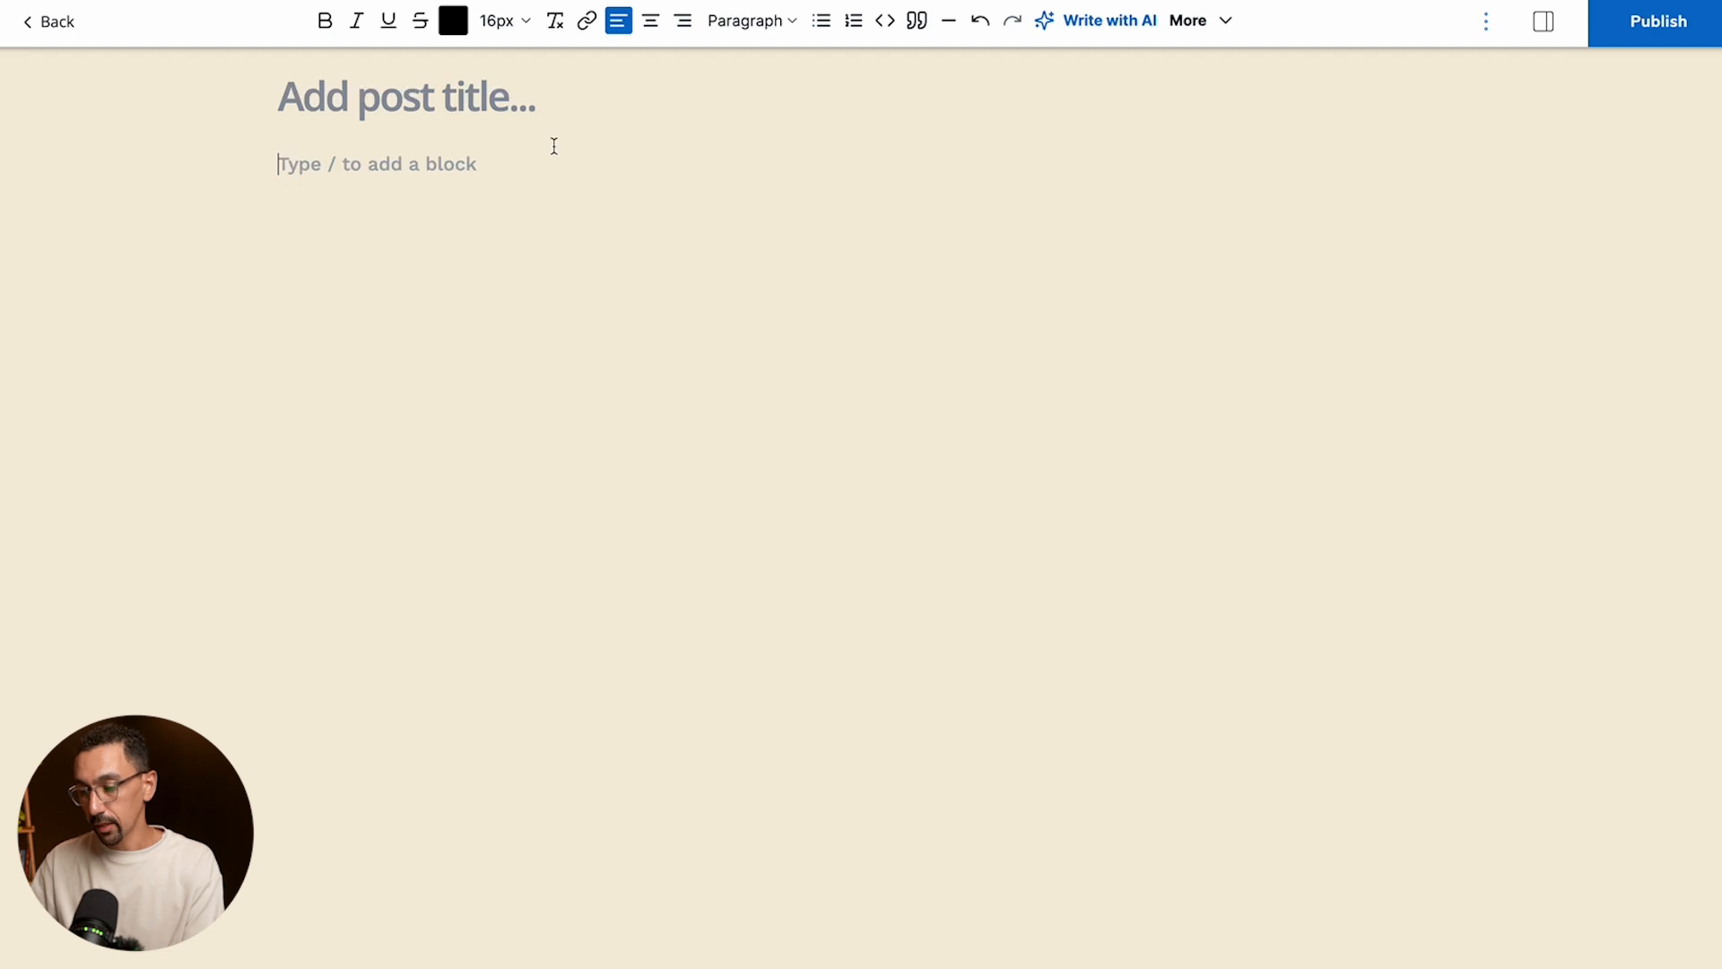
- Generate the post body with Write with AI using the prompt "blog post about indie hackers that includes about 800 words."
left_click(1112, 24)
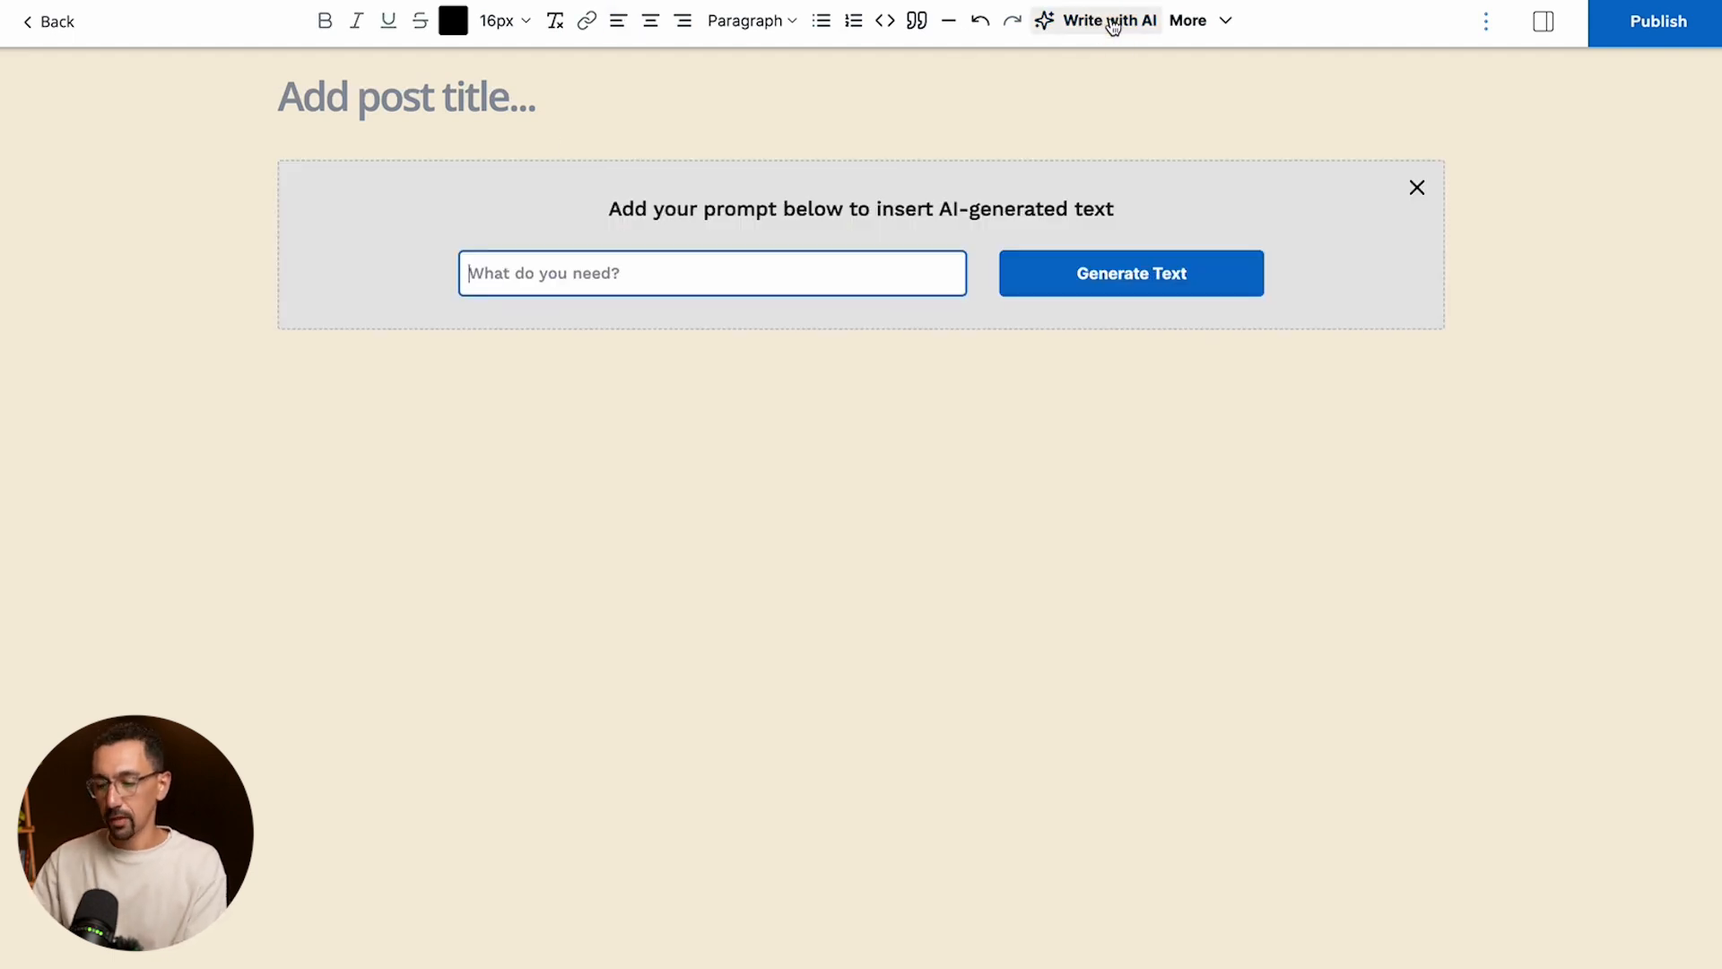
type("blog post about indie hackers that includes about 800 words.")
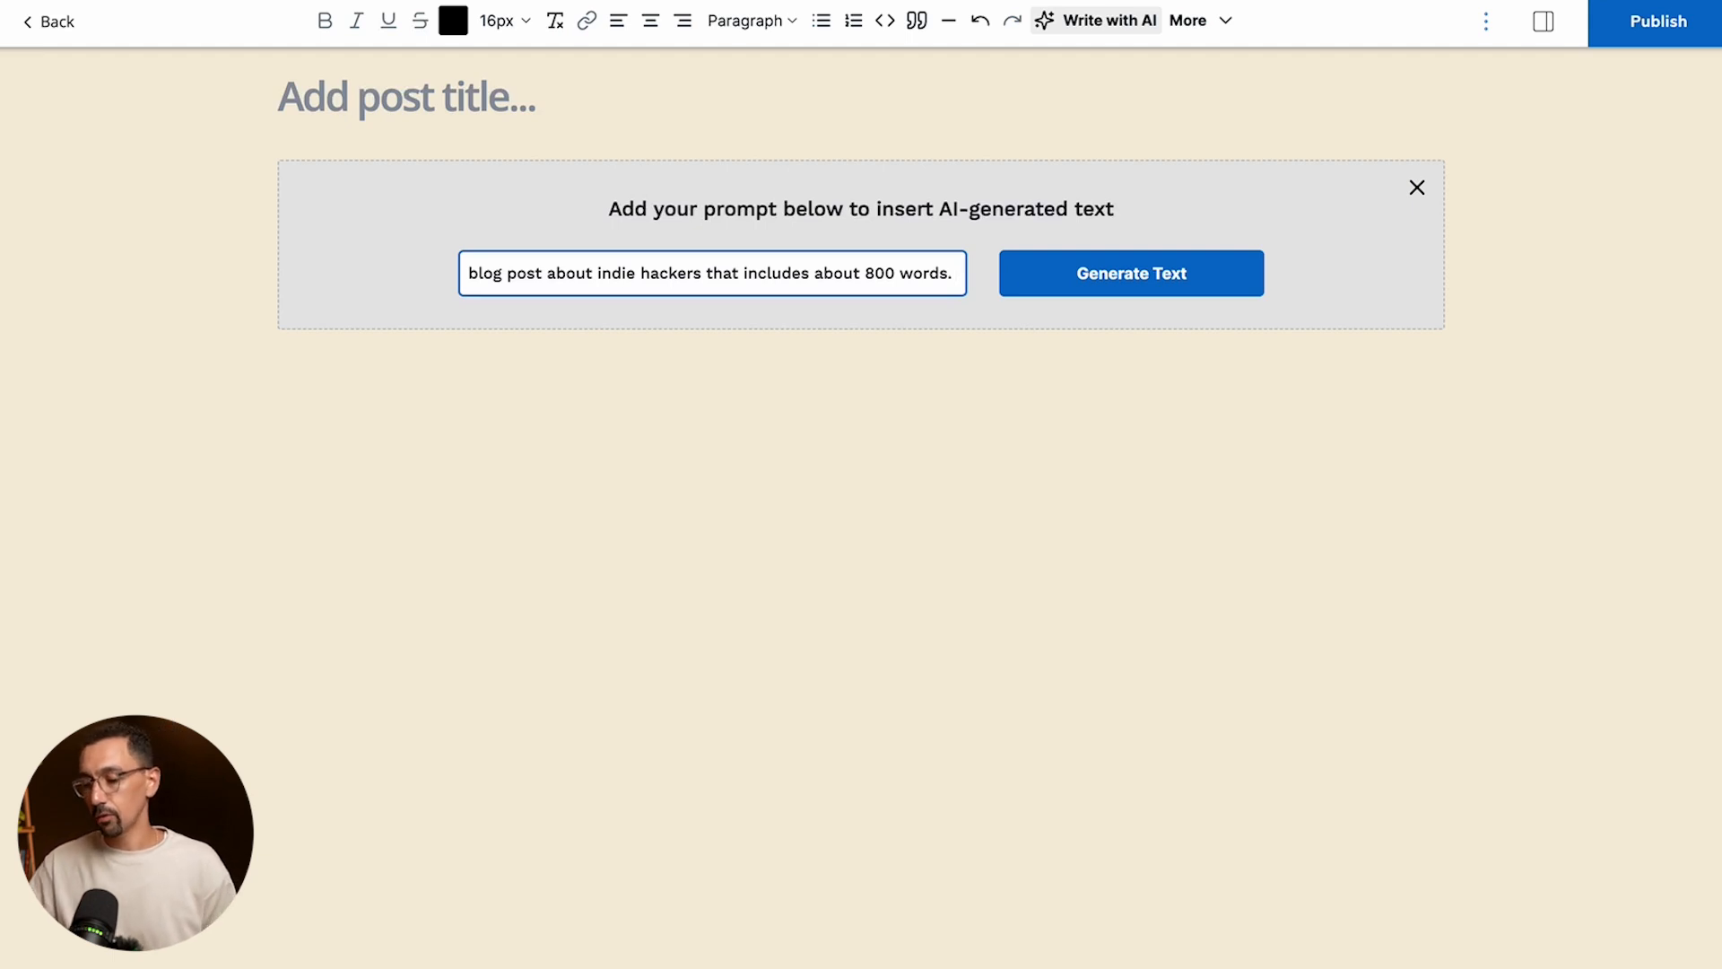
left_click(1167, 285)
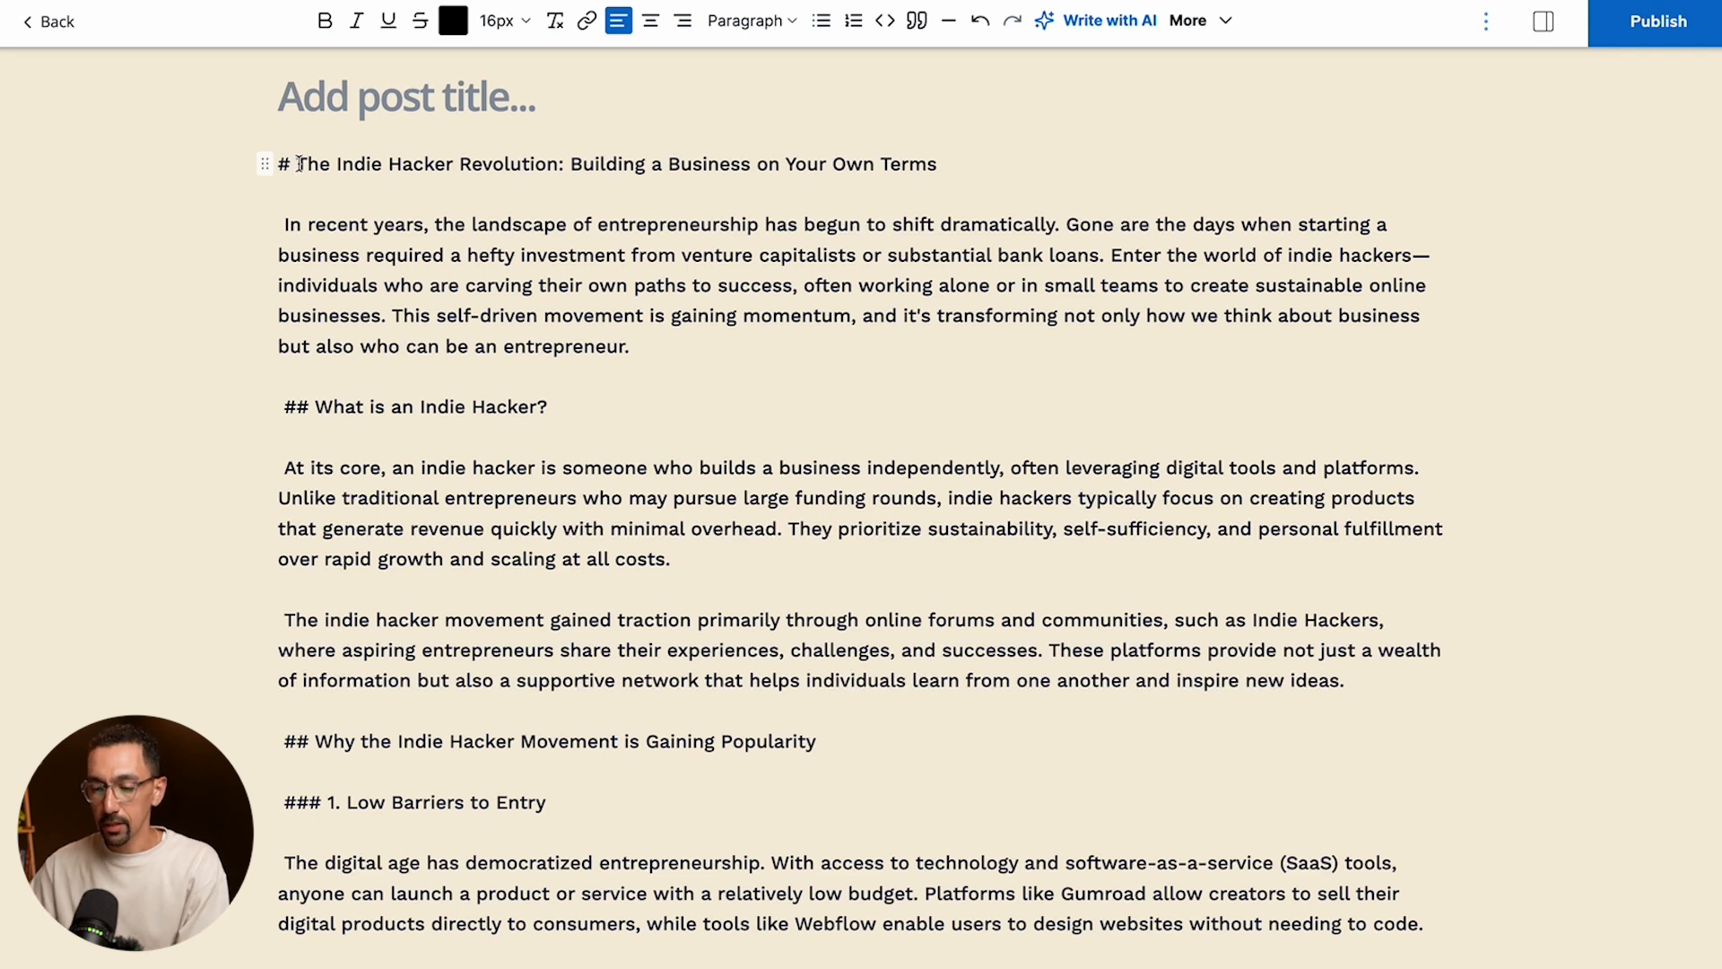
- Copy "The Indie Hacker Revolution: Building a Business on Your Own Terms" from the body's first line into the post title
left_click_drag(297, 164, 936, 162)
key("ctrl+c")
left_click(293, 96)
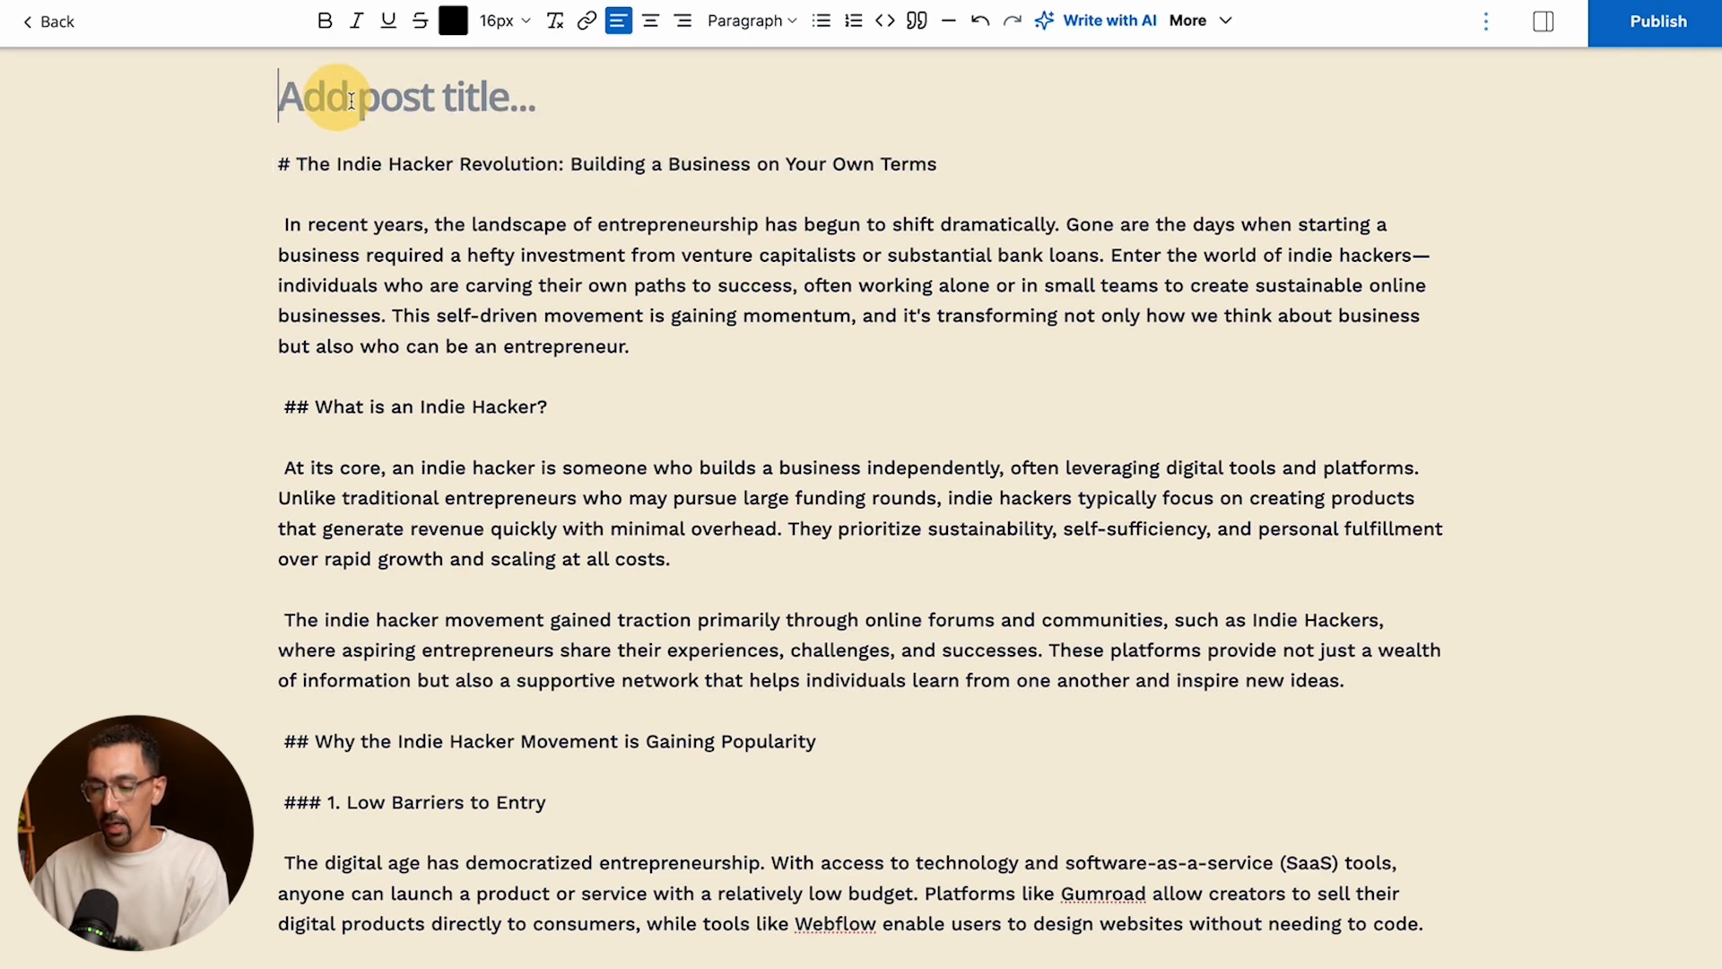
key("ctrl+v")
- Delete the duplicate title line from the body, along with the blank line and leading space before "In recent years"
triple_click(301, 164)
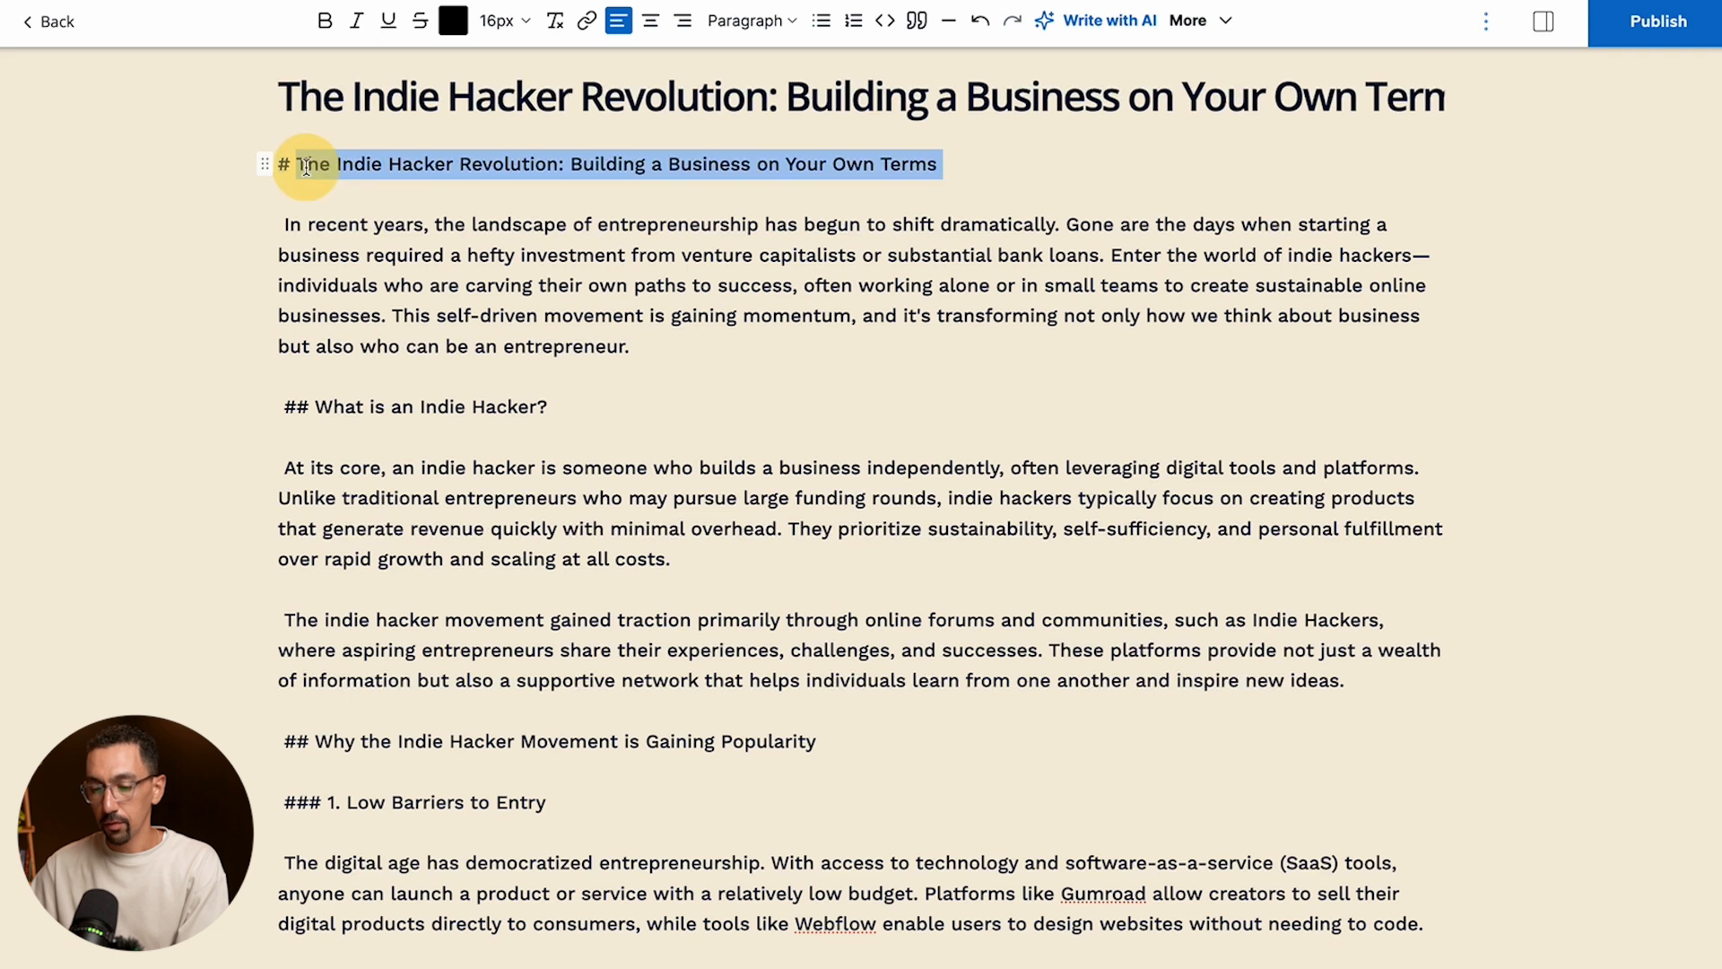
key("ctrl+a")
left_click(294, 165)
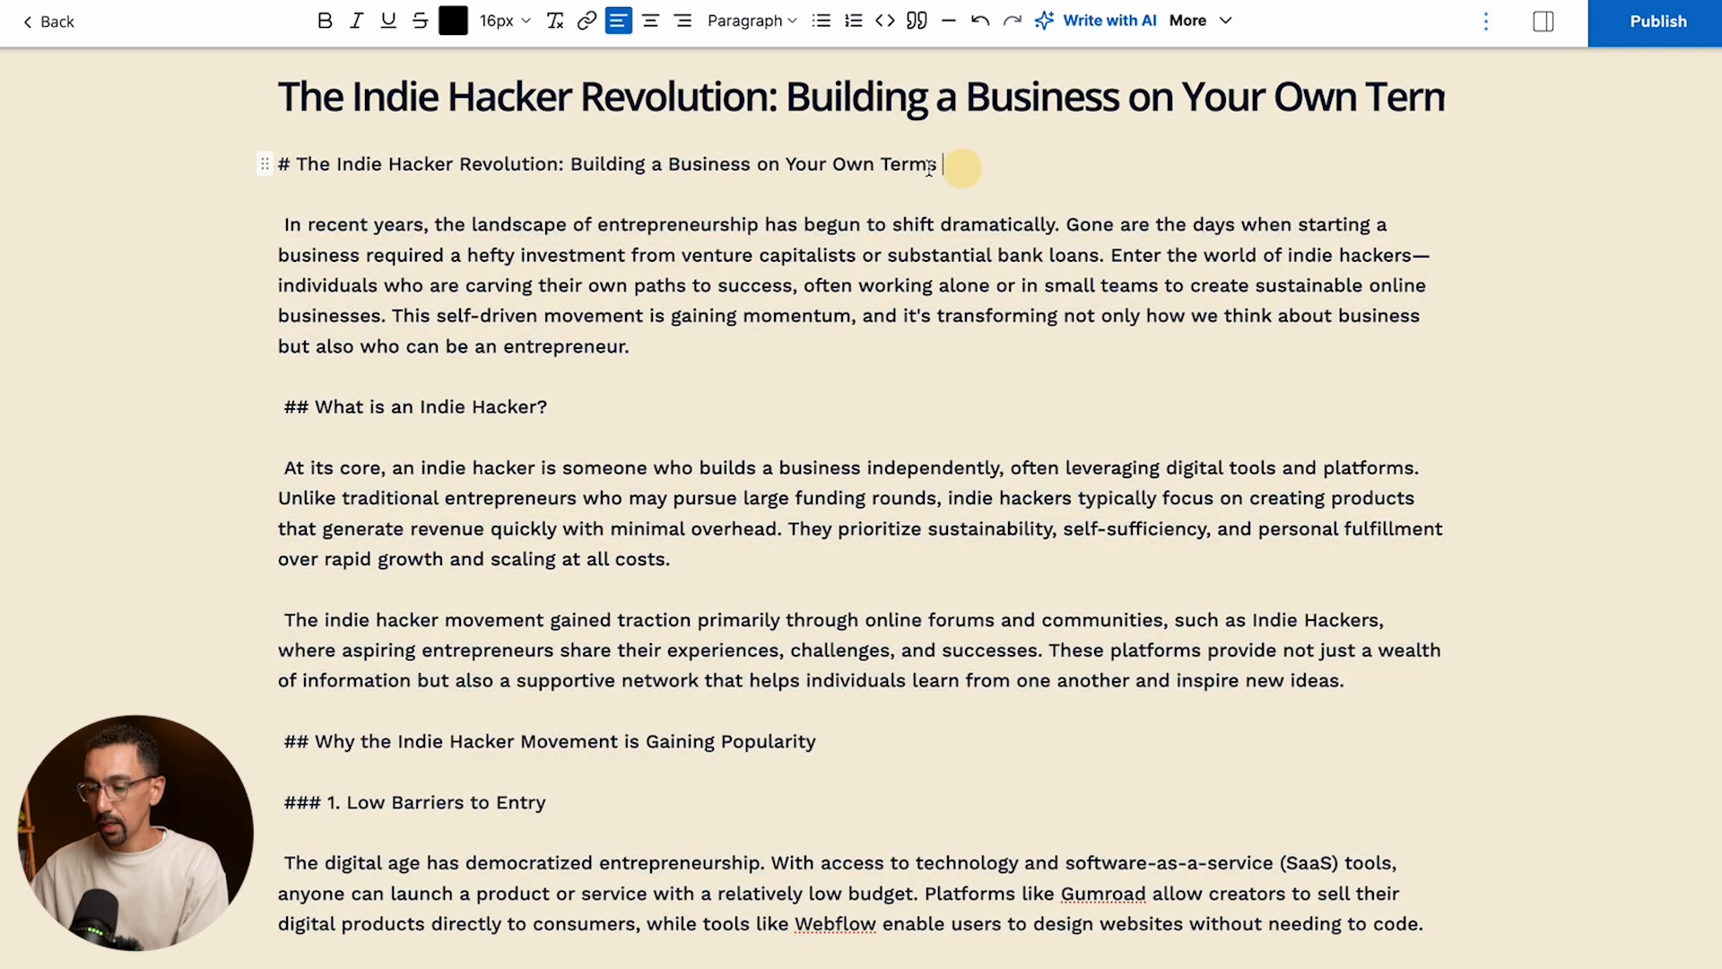
left_click_drag(961, 165, 196, 170)
key("BackSpace")
key("Delete")
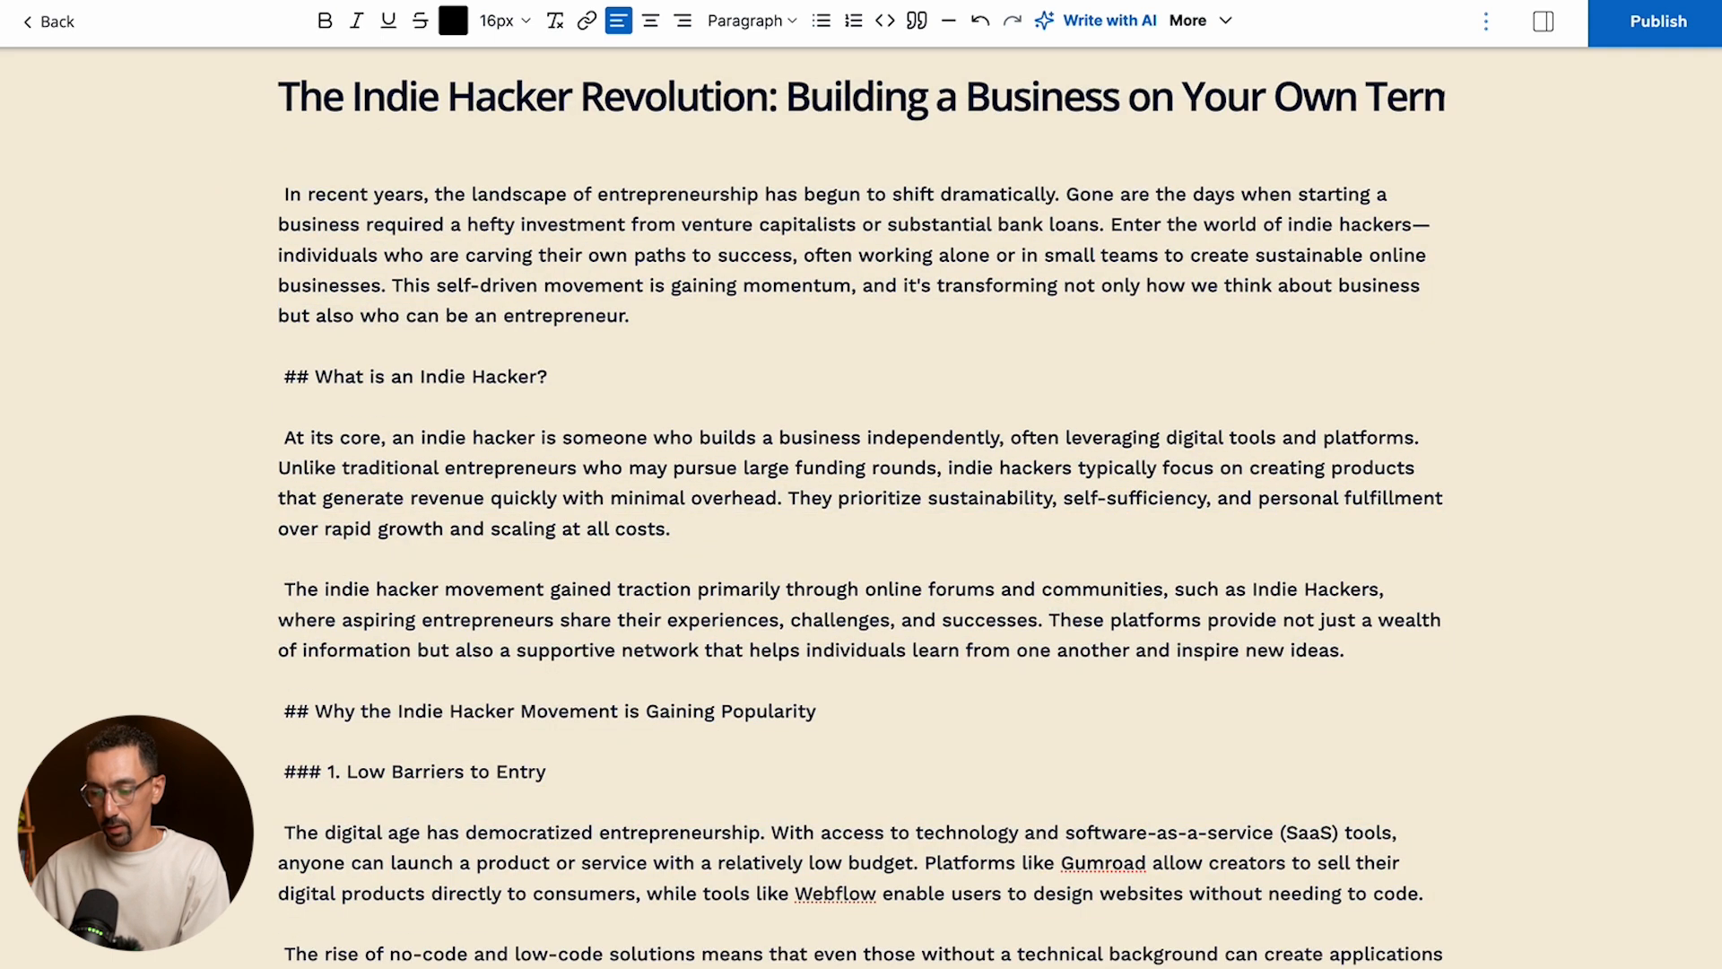
key("Delete")
- Remove the ## marks from "What is an Indie Hacker?", separate it as its own block and format it as Heading 2
key("Delete")
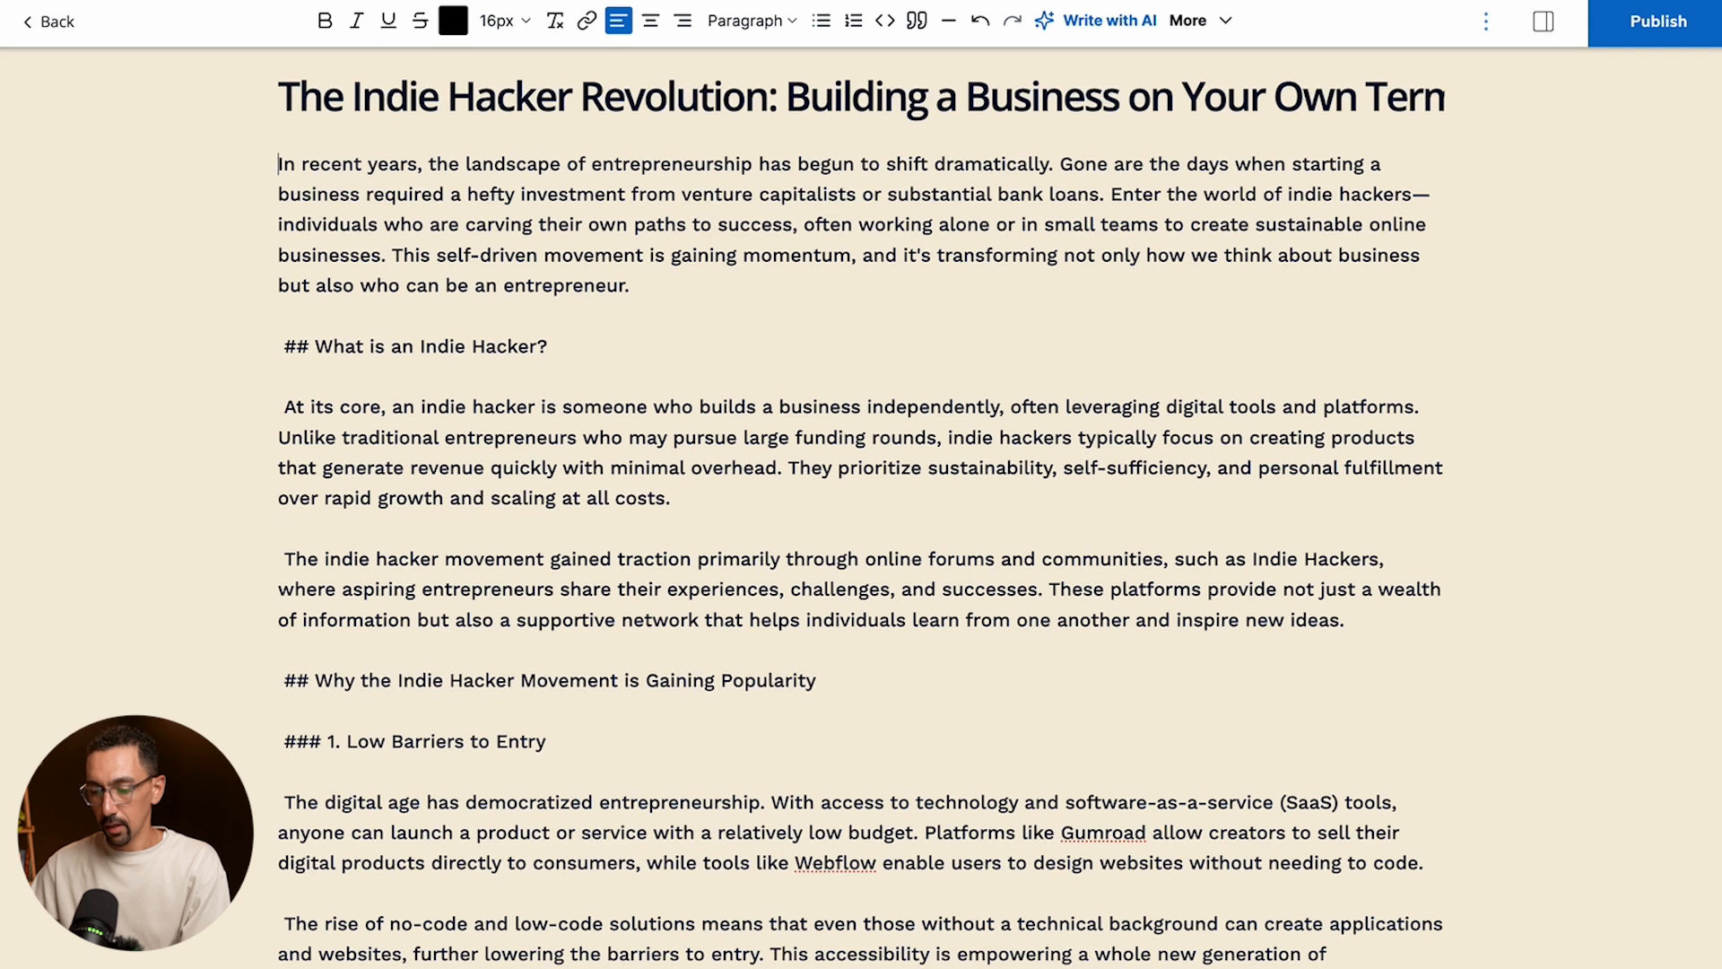
left_click(285, 346)
key("Delete")
key("Delete")
key("Delete")
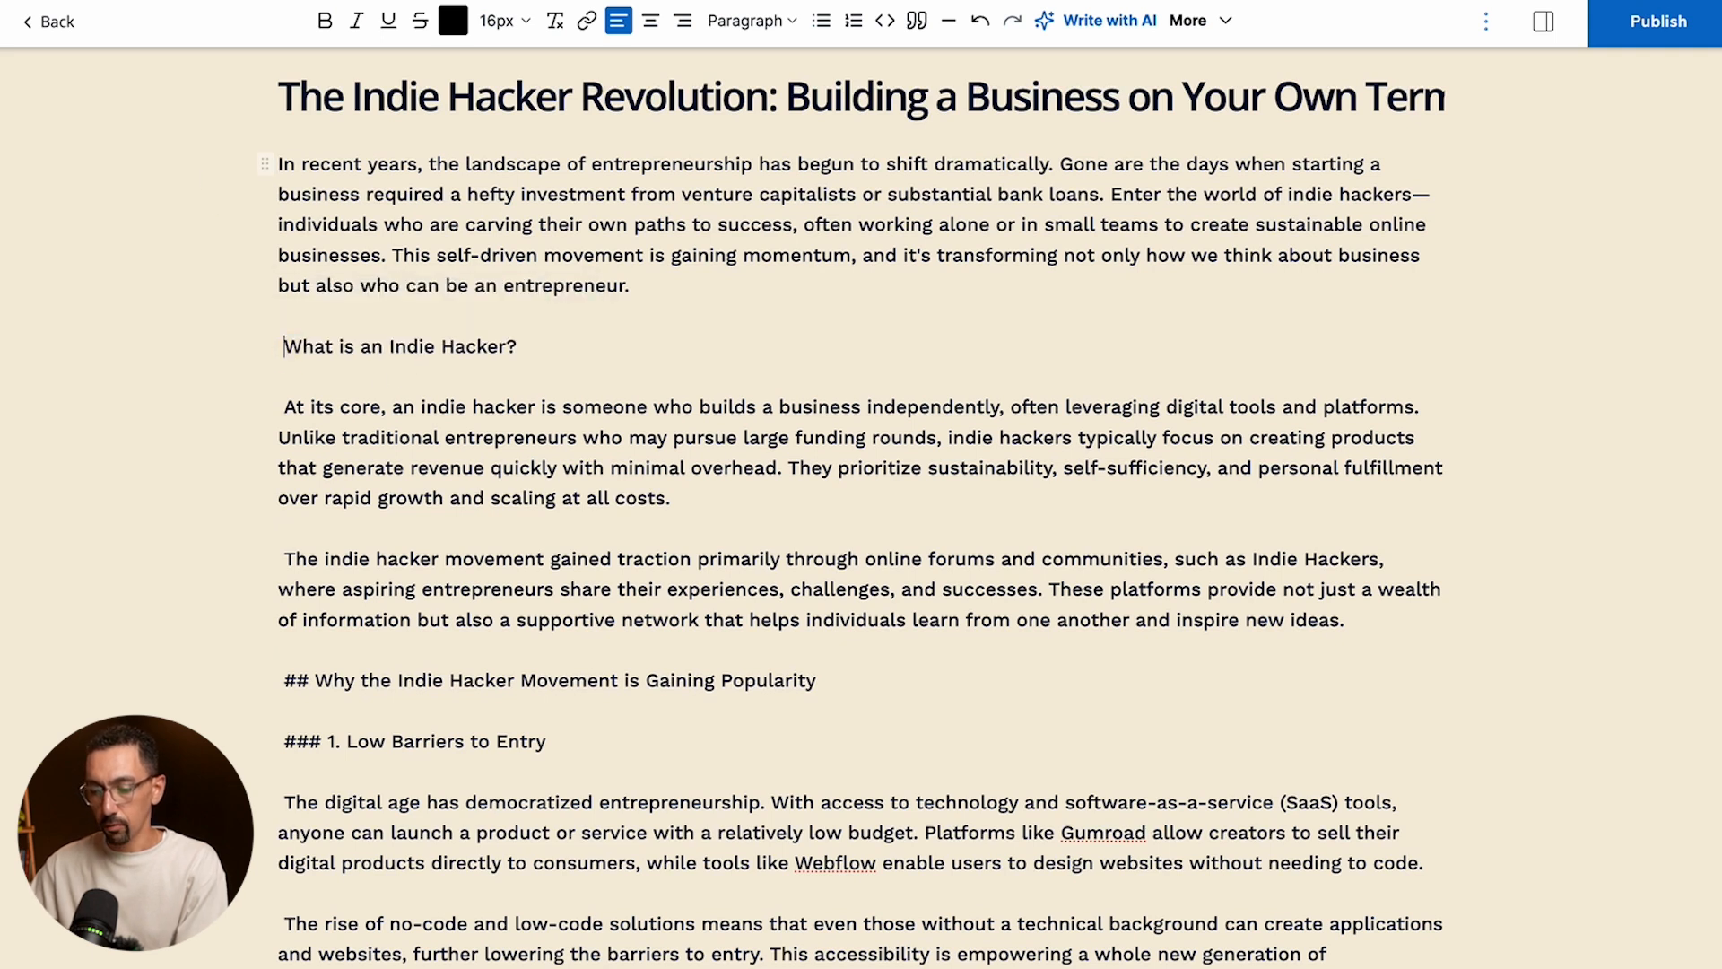
left_click(561, 345)
type("/")
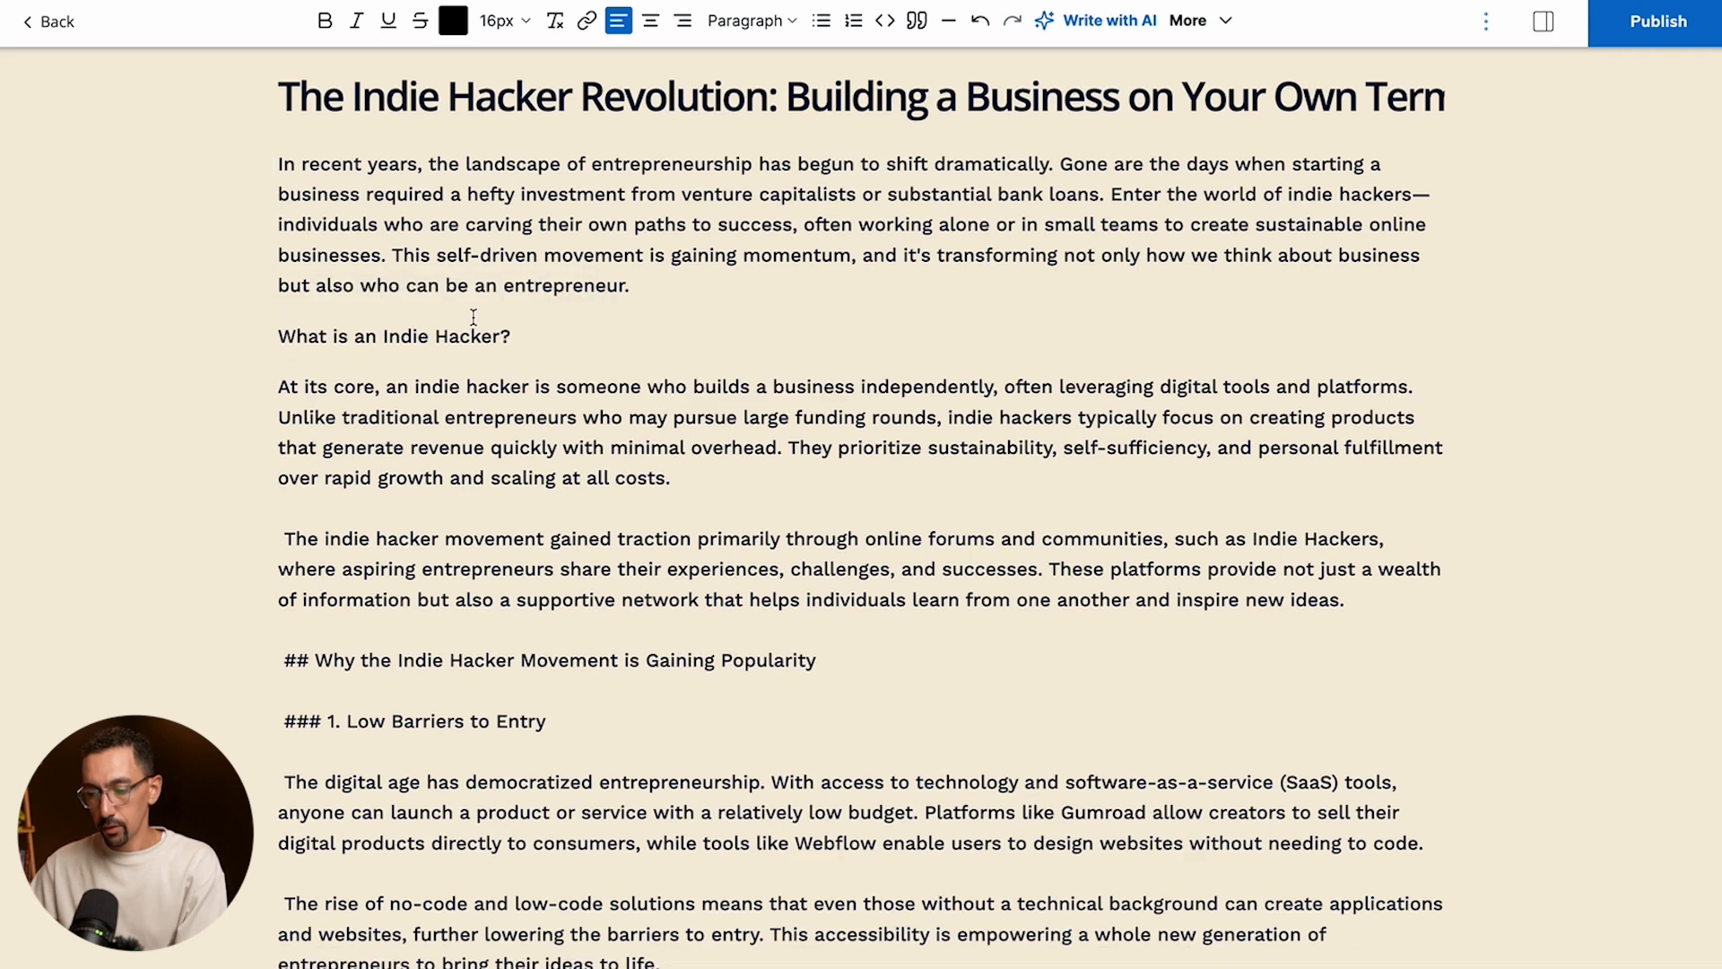
left_click(753, 21)
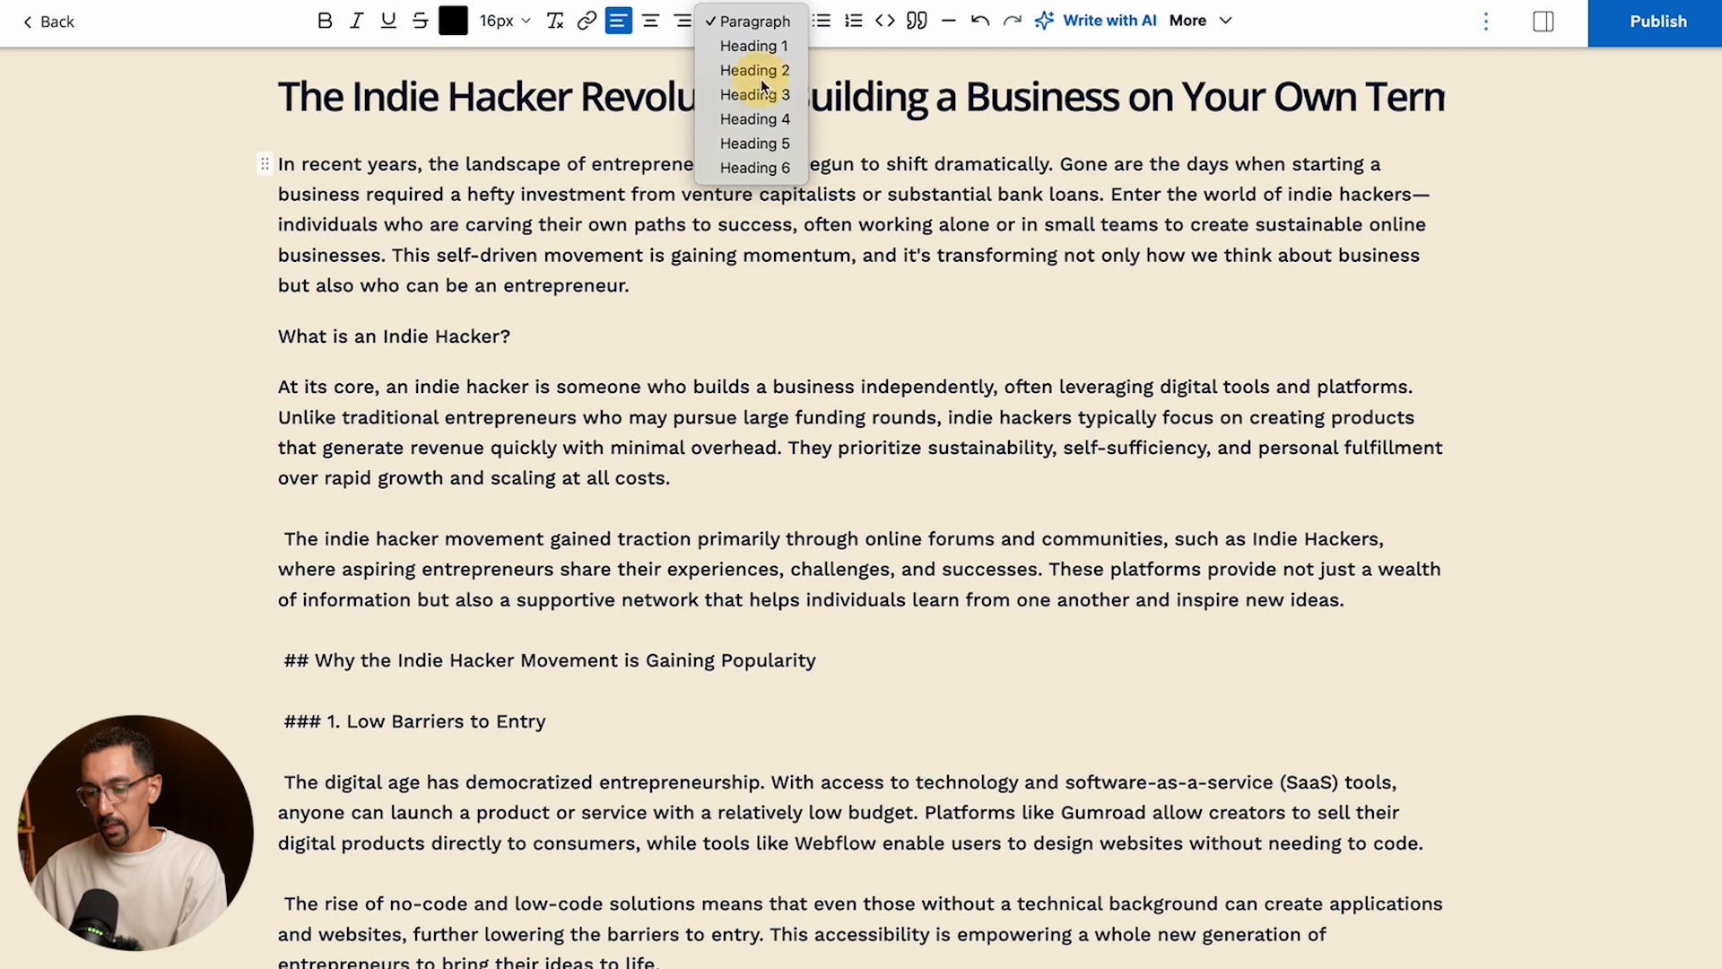
left_click(760, 72)
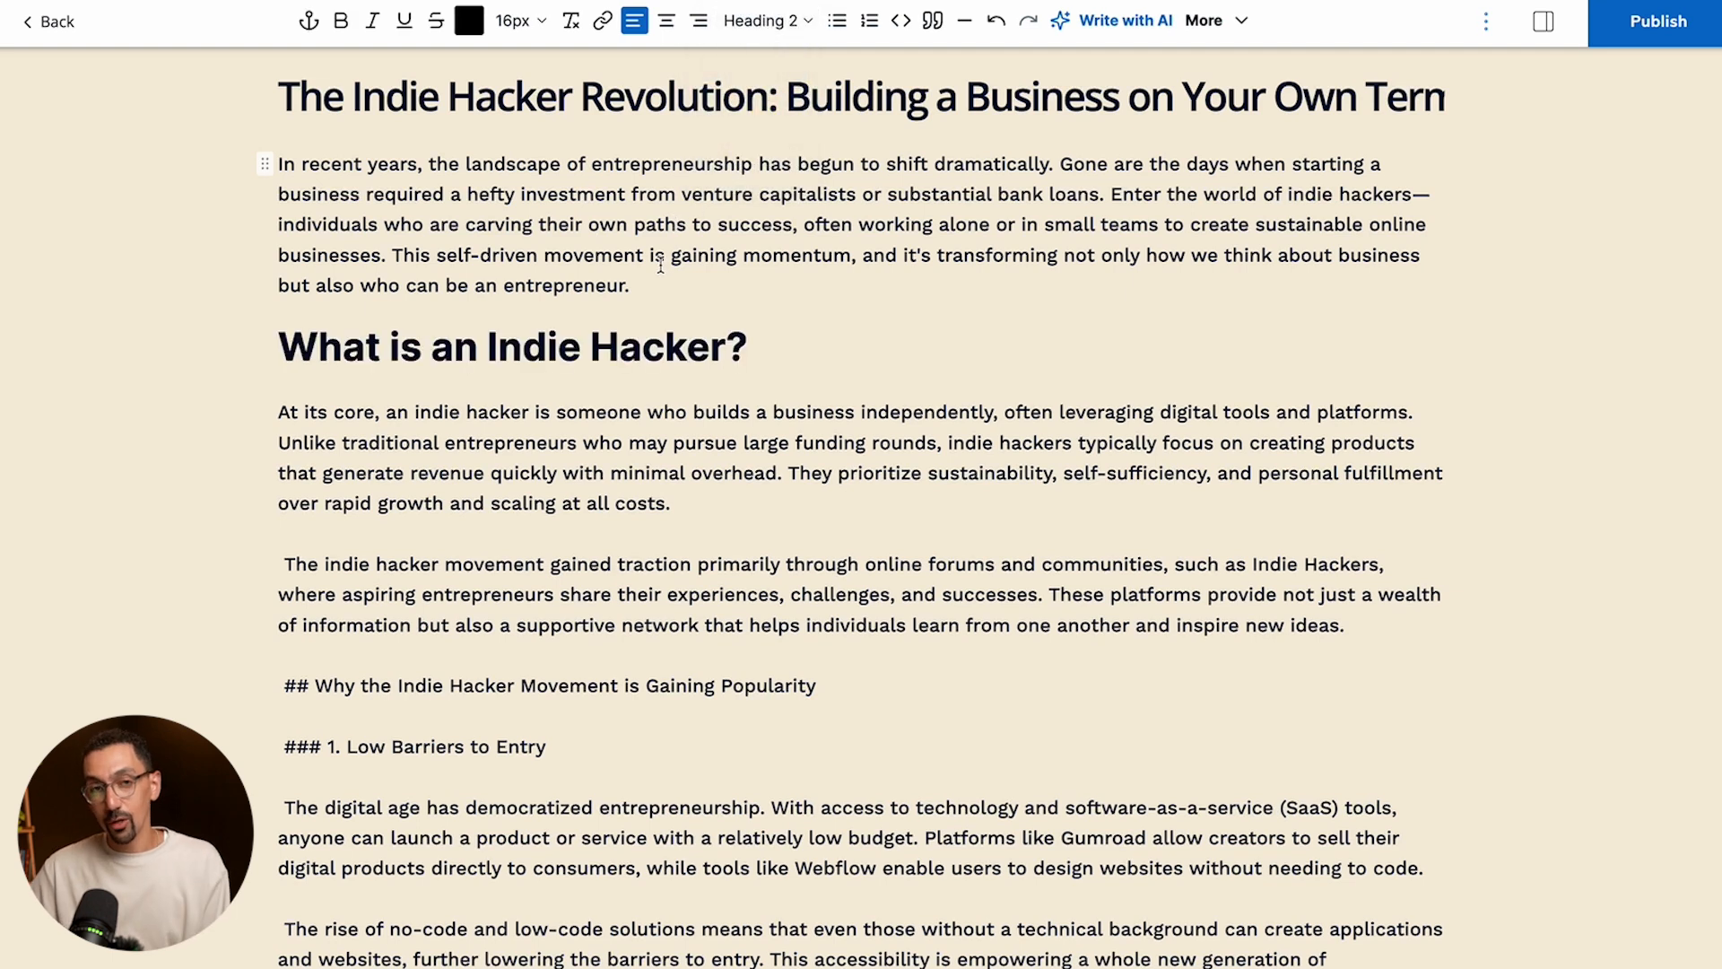
- Insert the existing image of the woman with headphones and a microphone above the first paragraph
left_click(342, 163)
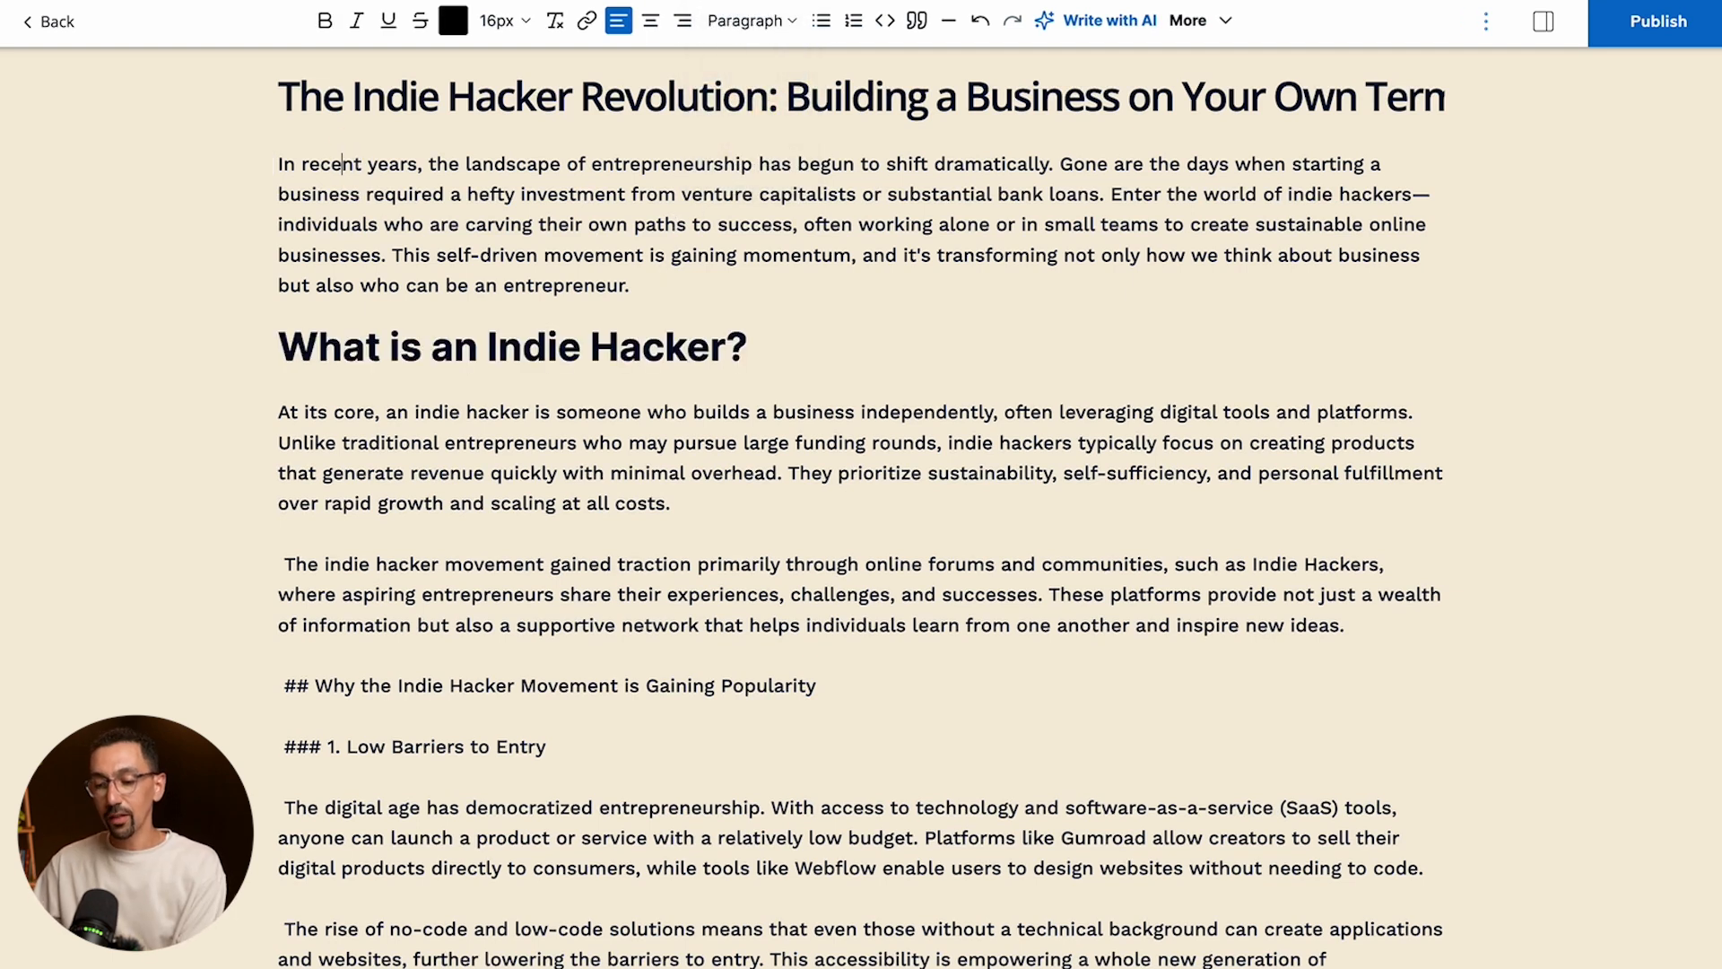
key("Left")
key("Left")
key("Left")
key("Left")
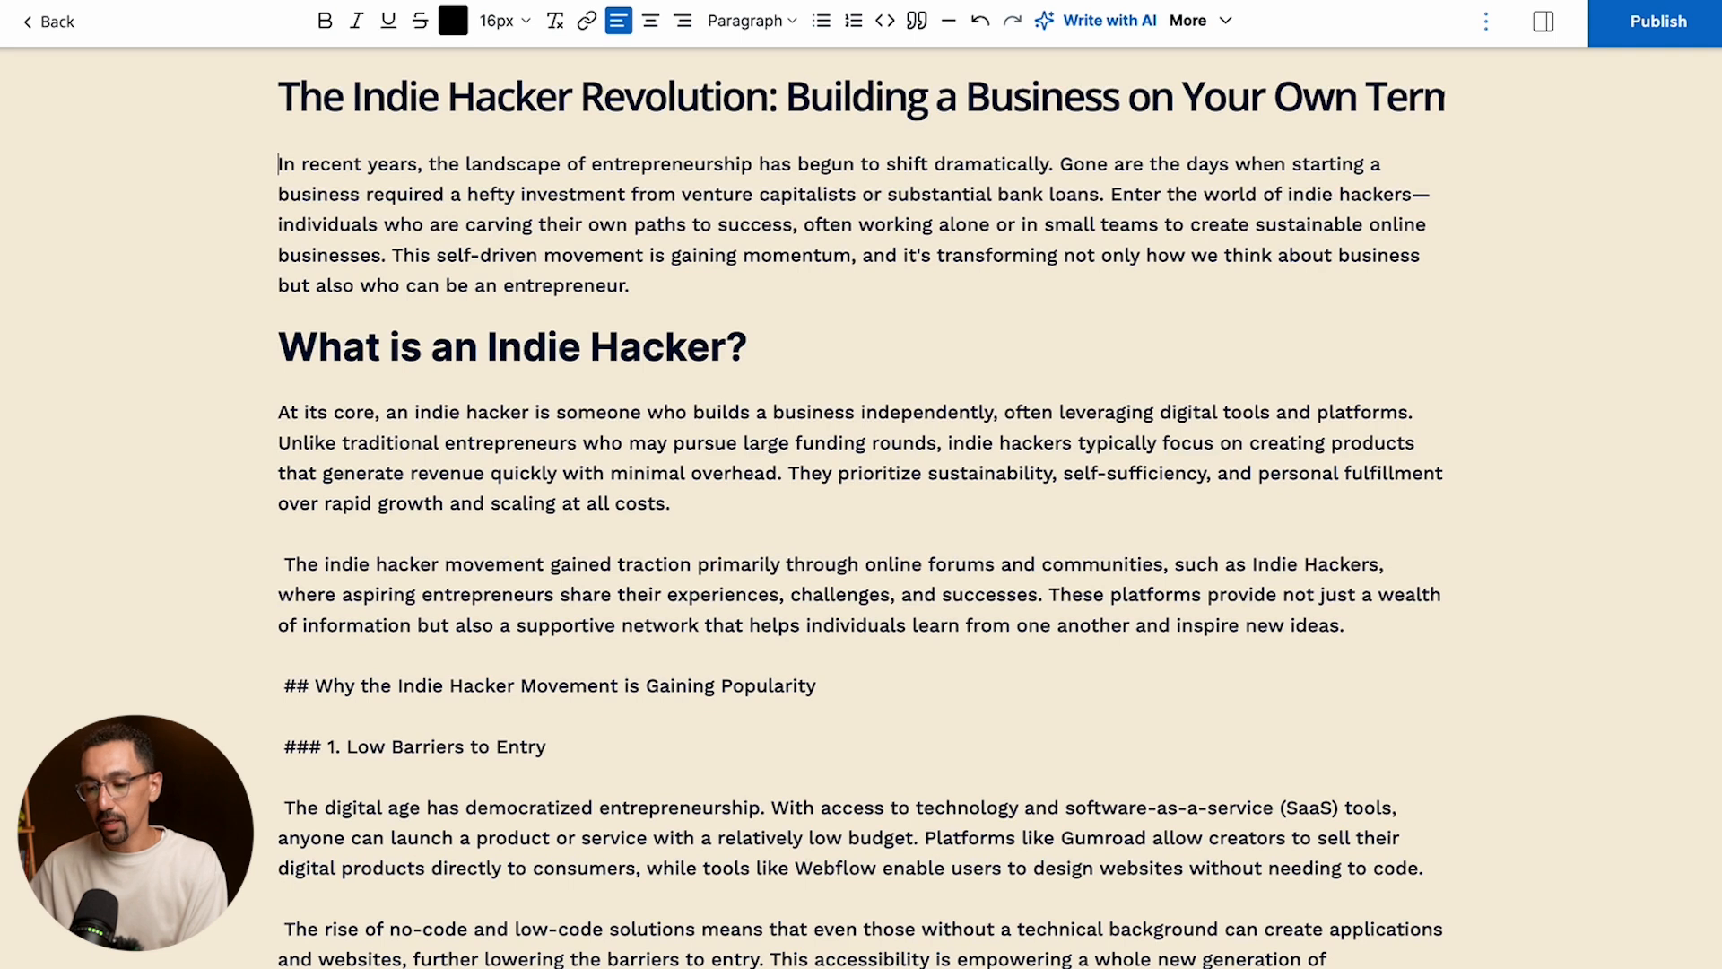
key("Return")
key("Up")
type("/image")
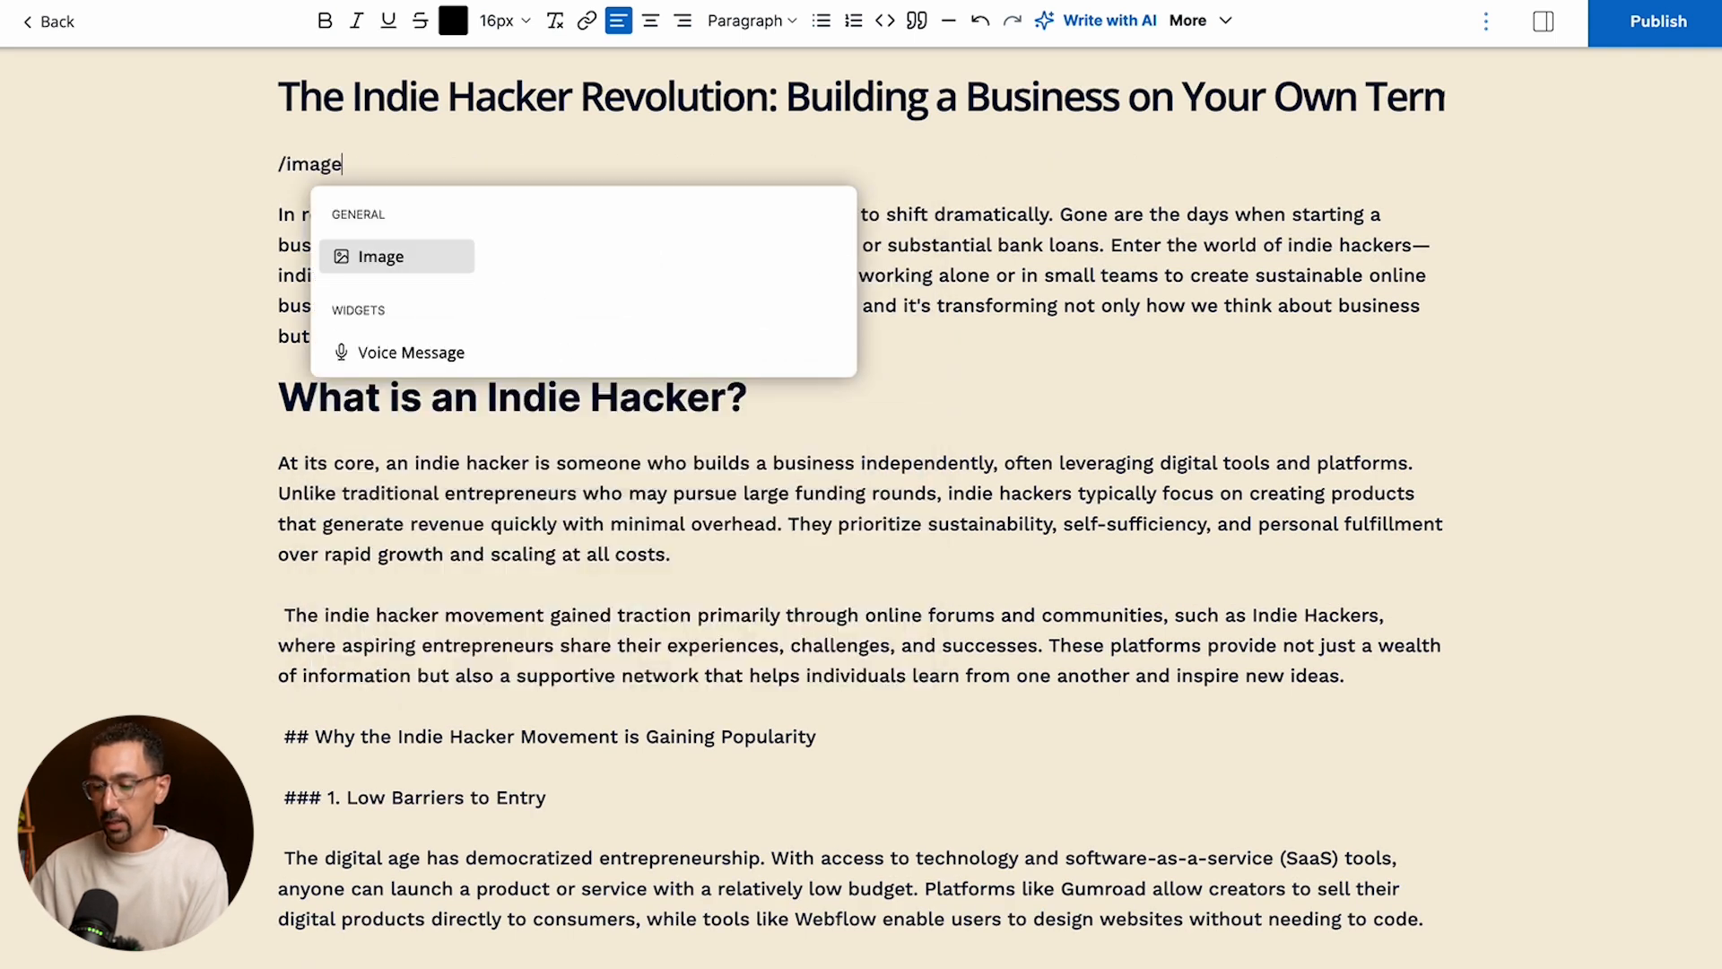
key("Return")
left_click(875, 269)
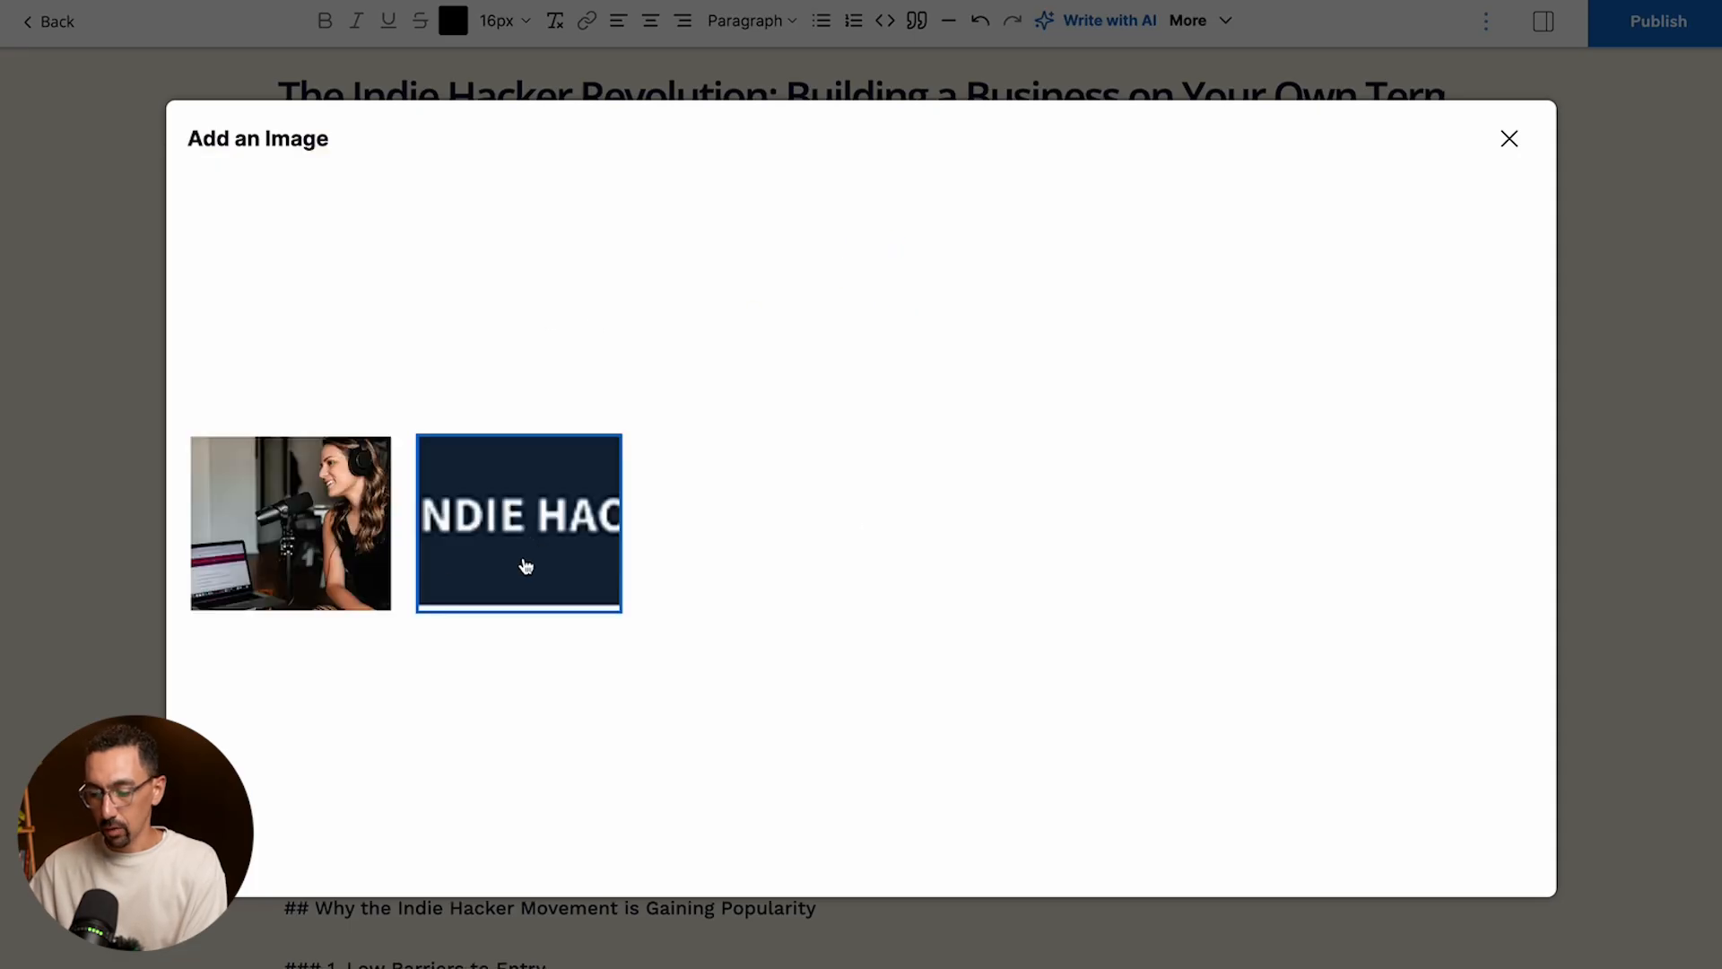
left_click(343, 531)
scroll(1057, 436, "down", 6)
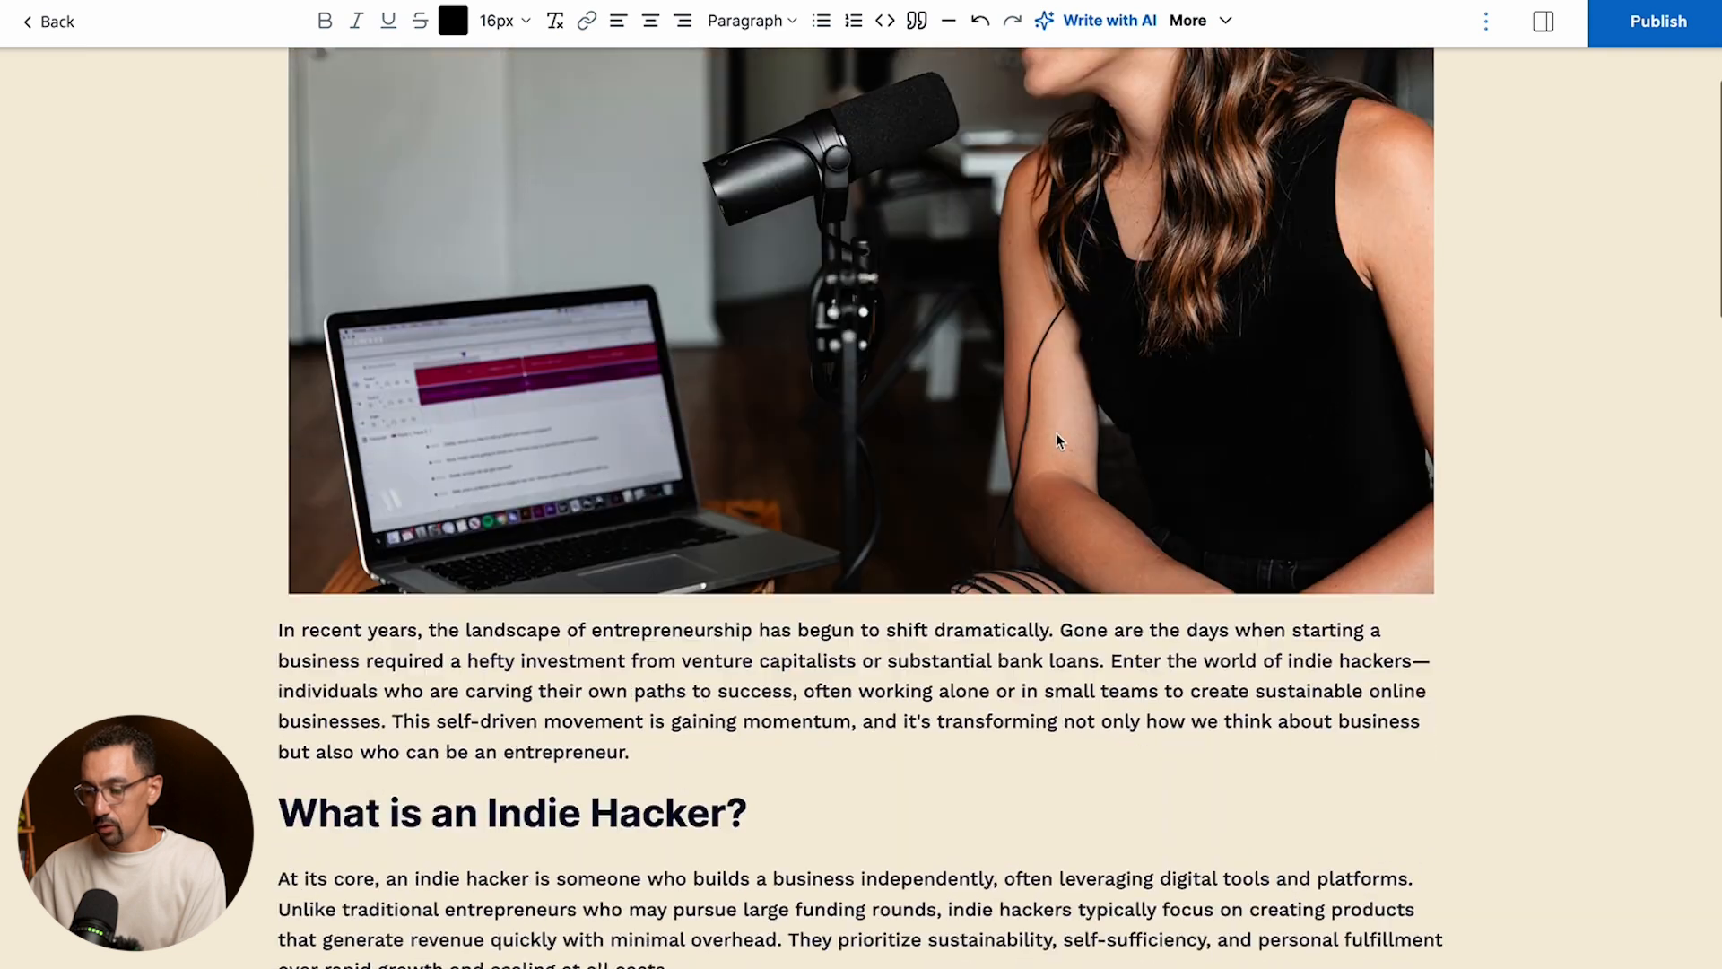
- Publish the post and review its live page from the title through the body sections
left_click(1658, 20)
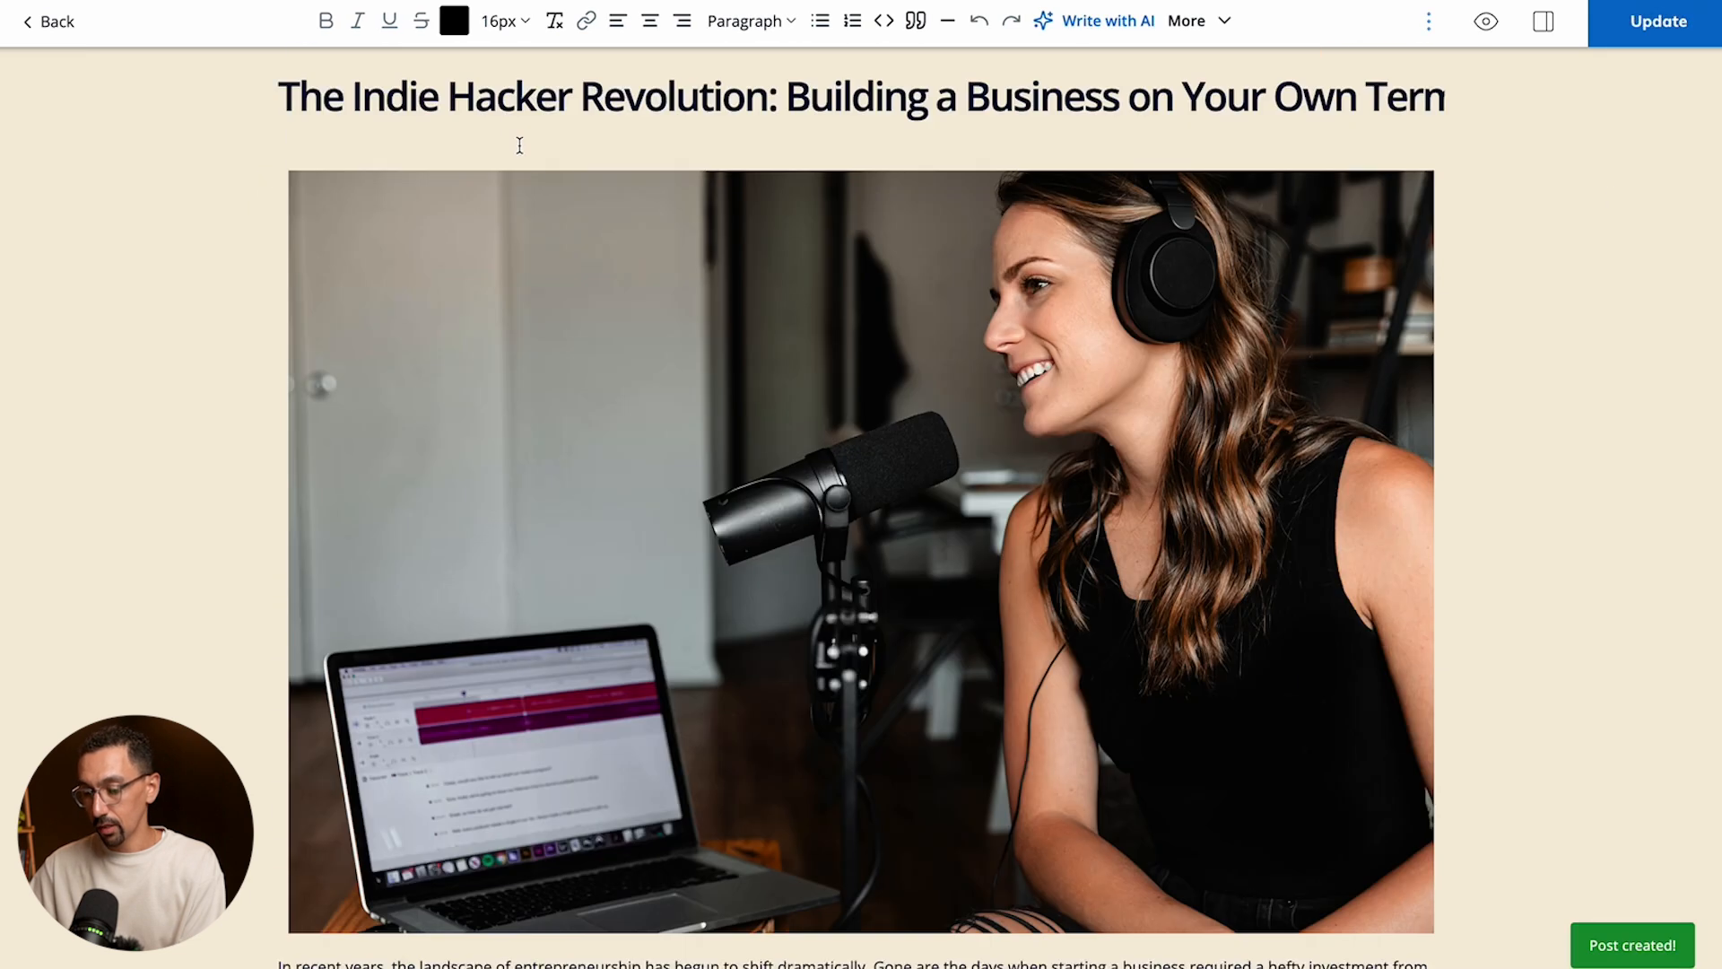
left_click(1486, 21)
scroll(788, 433, "down", 10)
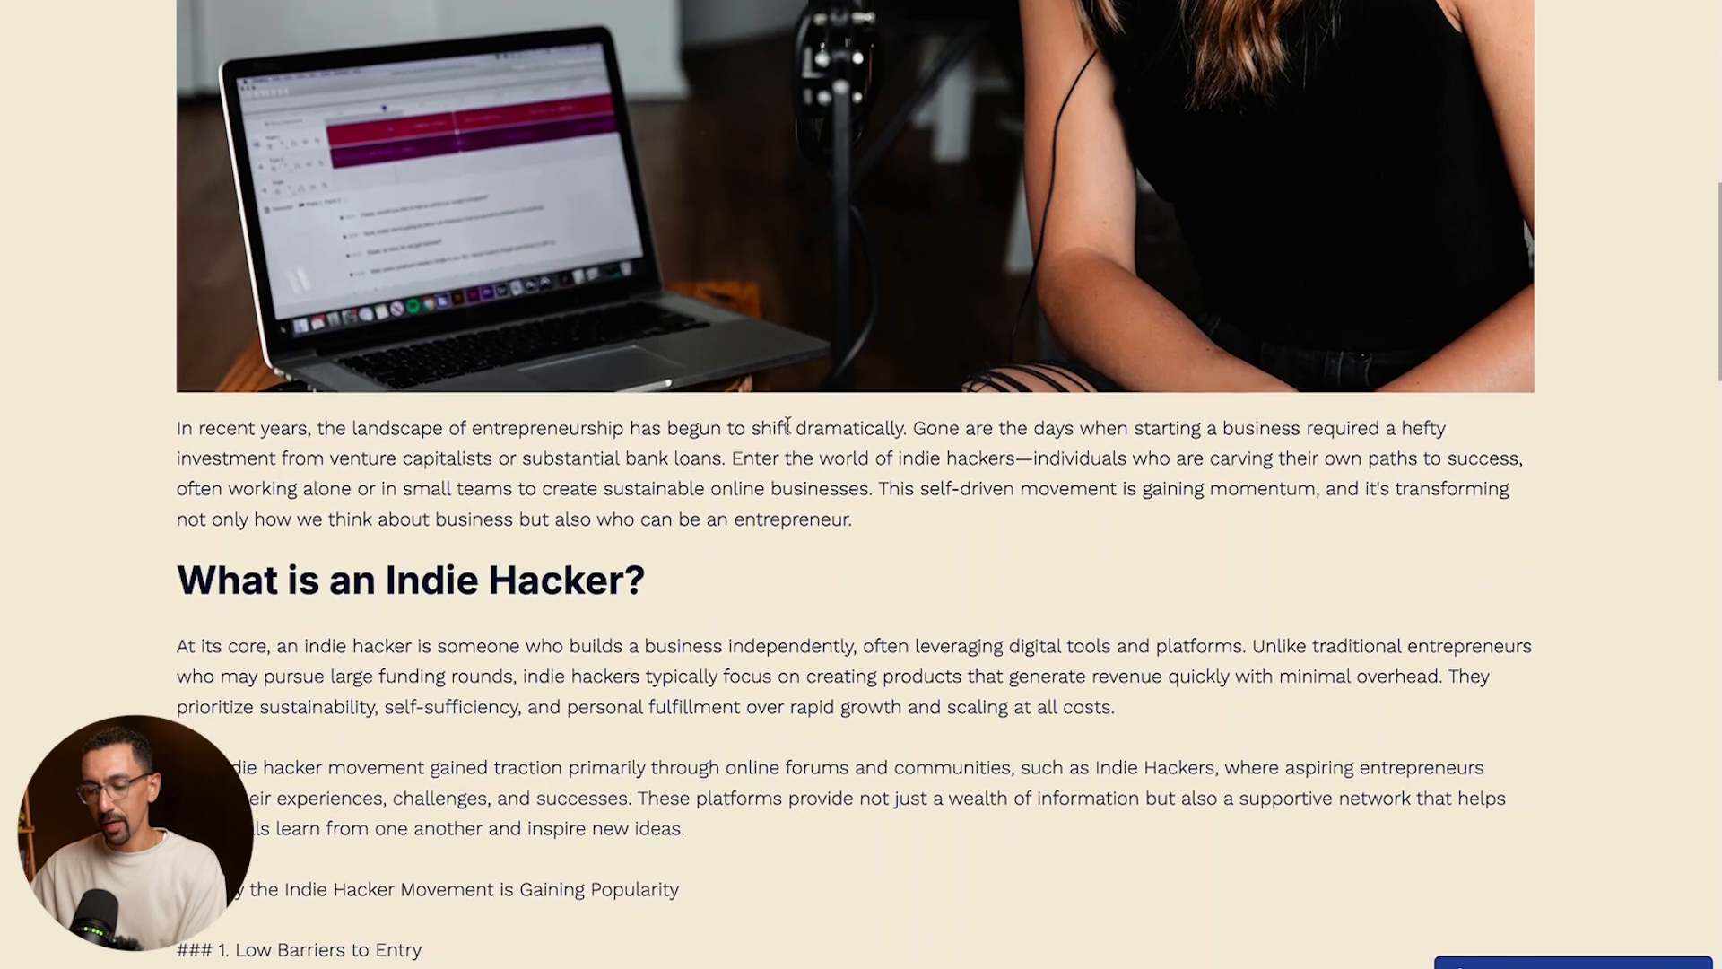
scroll(788, 424, "down", 7)
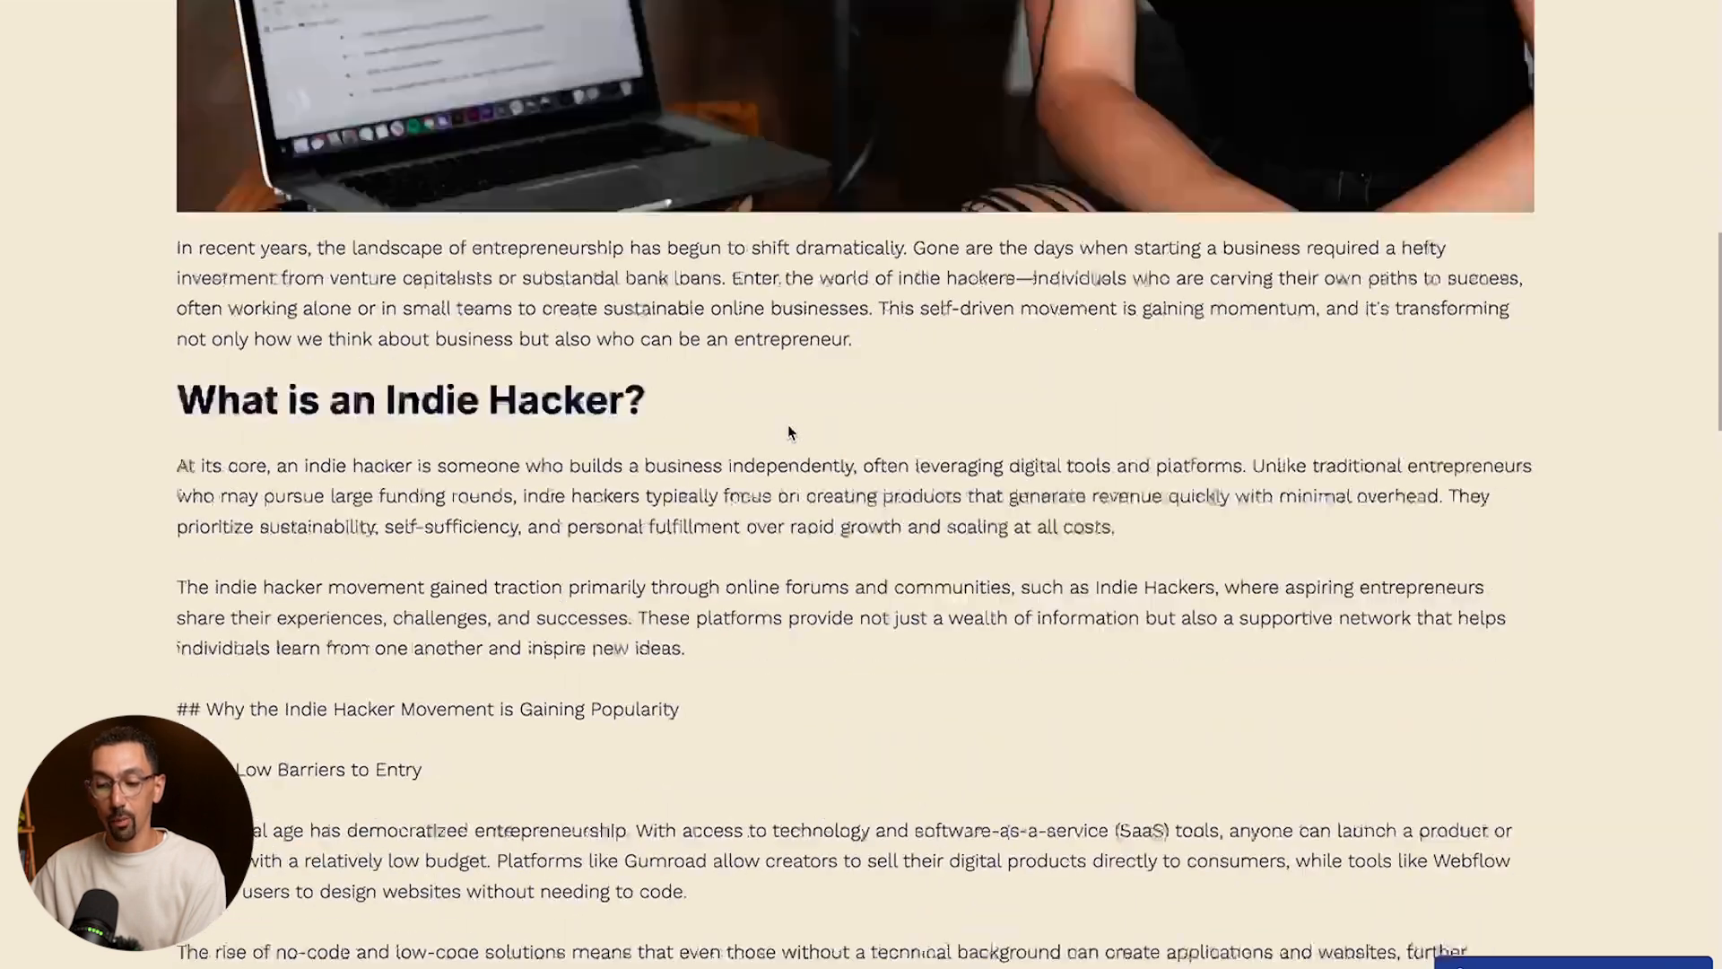
scroll(787, 433, "up", 12)
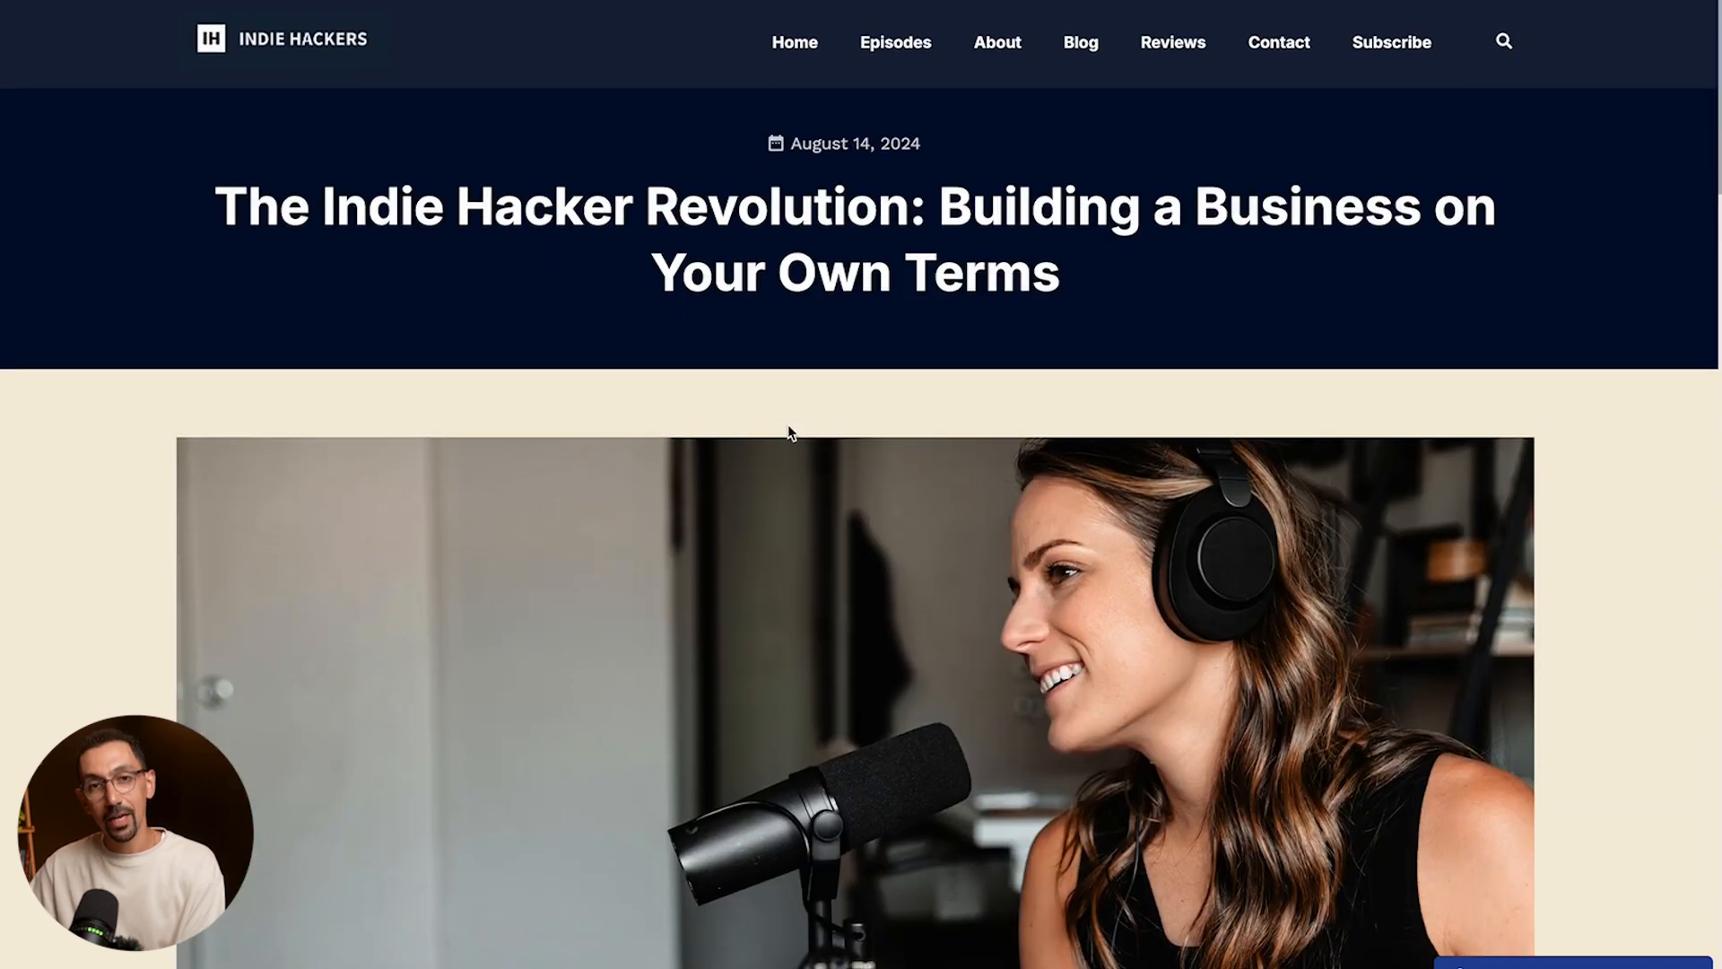